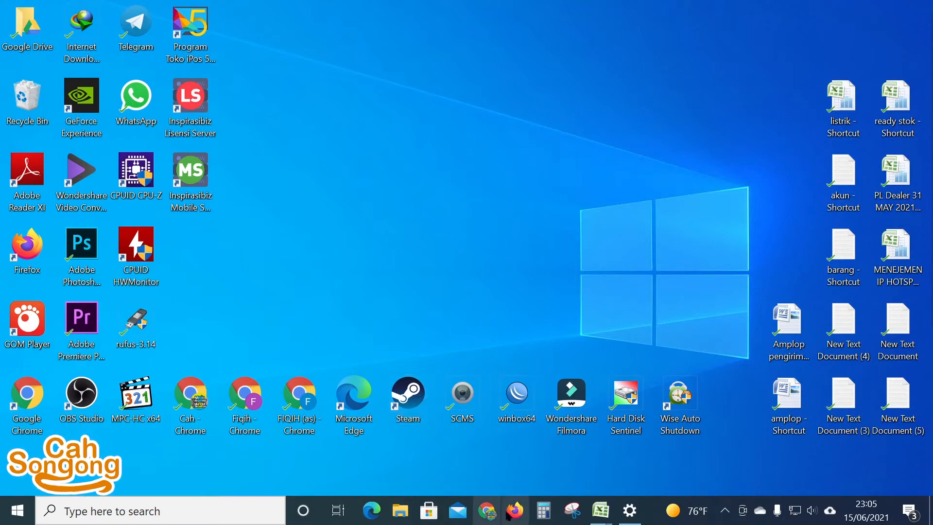
# Step: Search Google in Chrome for 'ipos 4', then refine the query to 'download ipos 4'
pyautogui.click(488, 512)
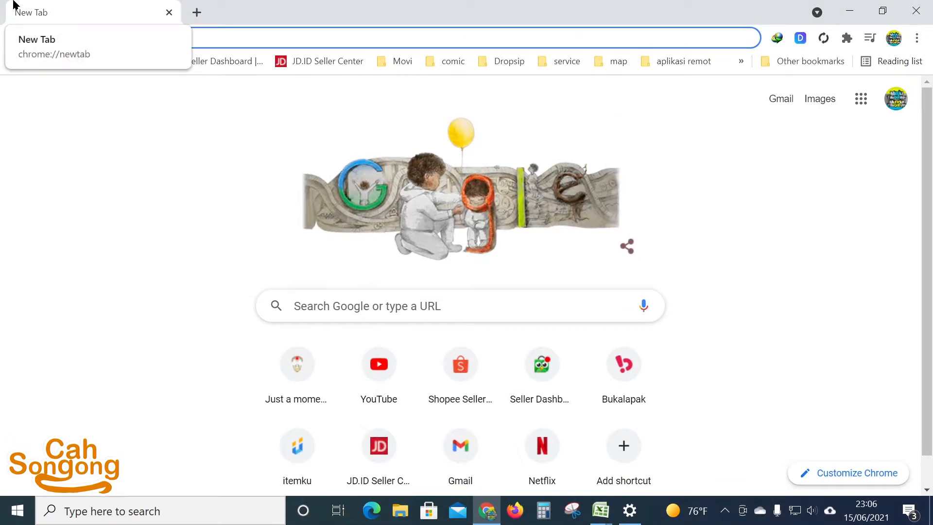
pyautogui.write('ipos')
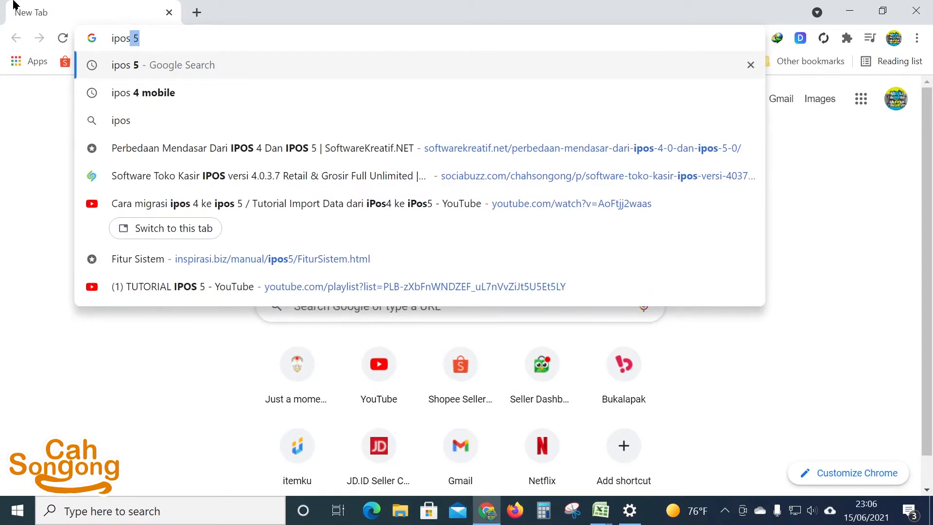
pyautogui.write(' 4')
pyautogui.press('Return')
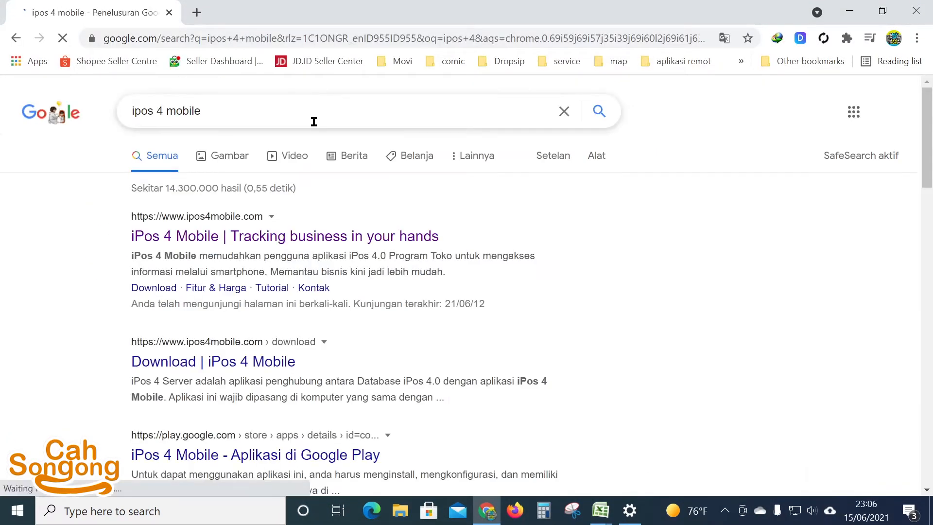
pyautogui.moveTo(250, 110); pyautogui.dragTo(167, 112)
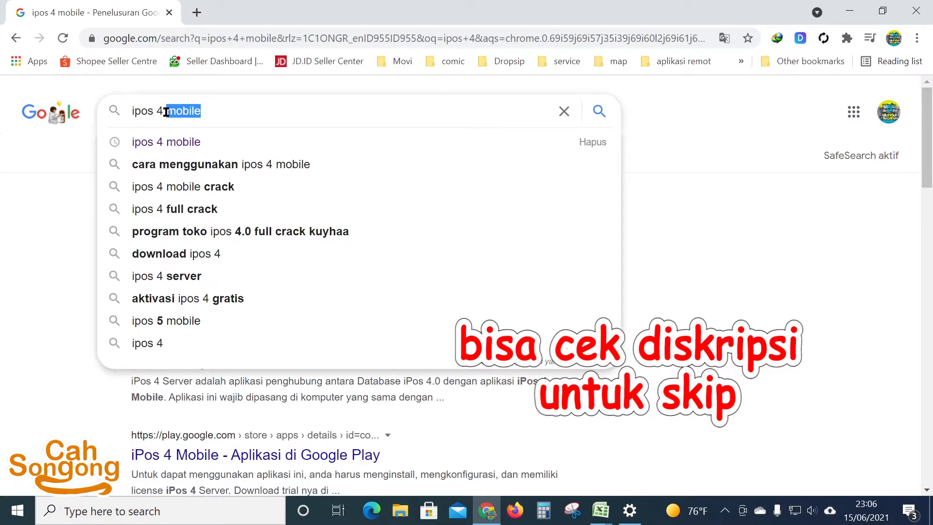
pyautogui.press('BackSpace')
pyautogui.press('Return')
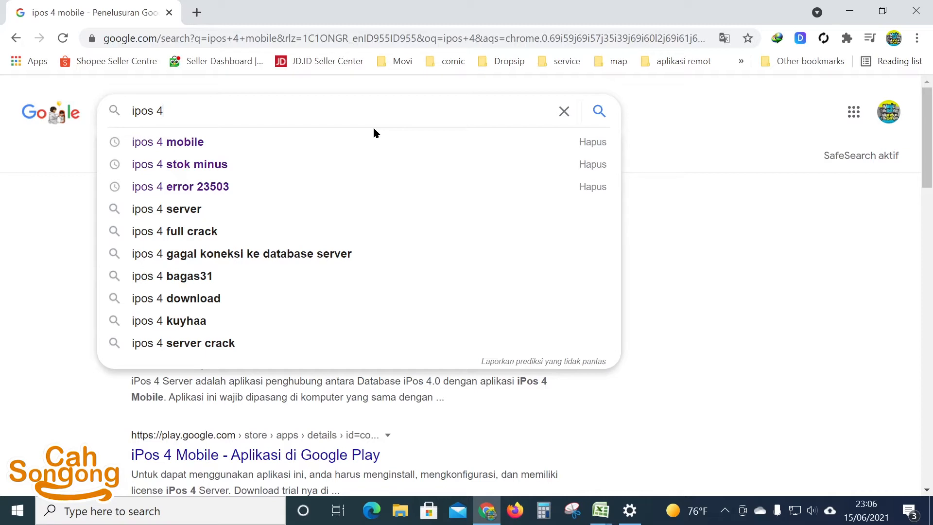
pyautogui.write('download')
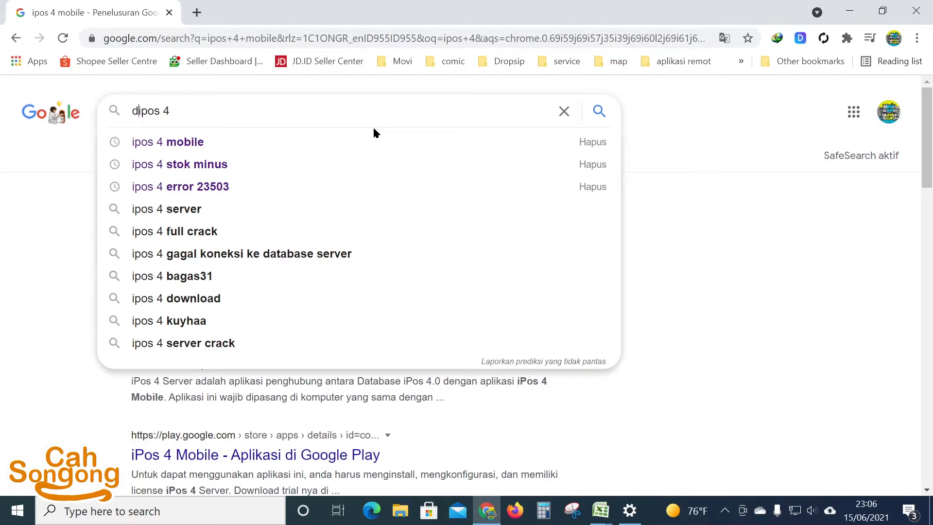
pyautogui.press('Return')
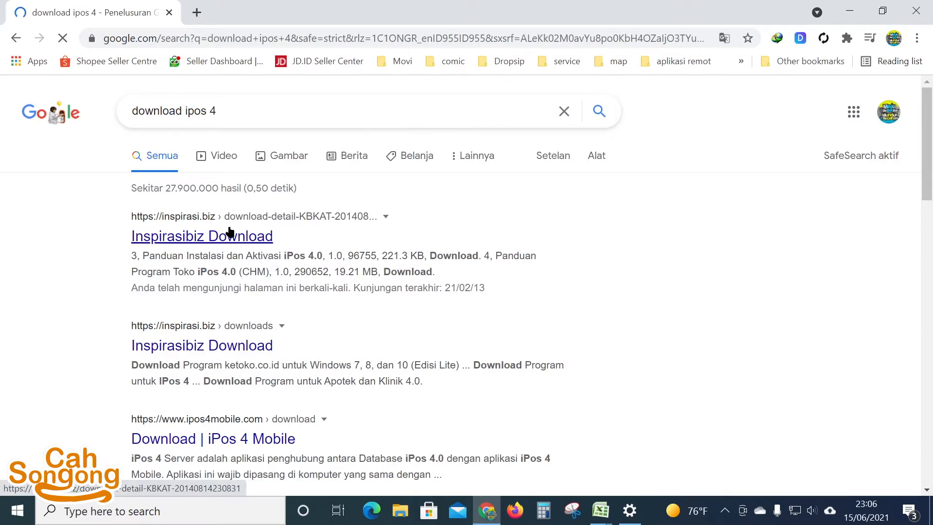
# Step: Open the Inspirasibiz Download page for iPos 4.0 and pause its embedded tutorial video
pyautogui.click(195, 237)
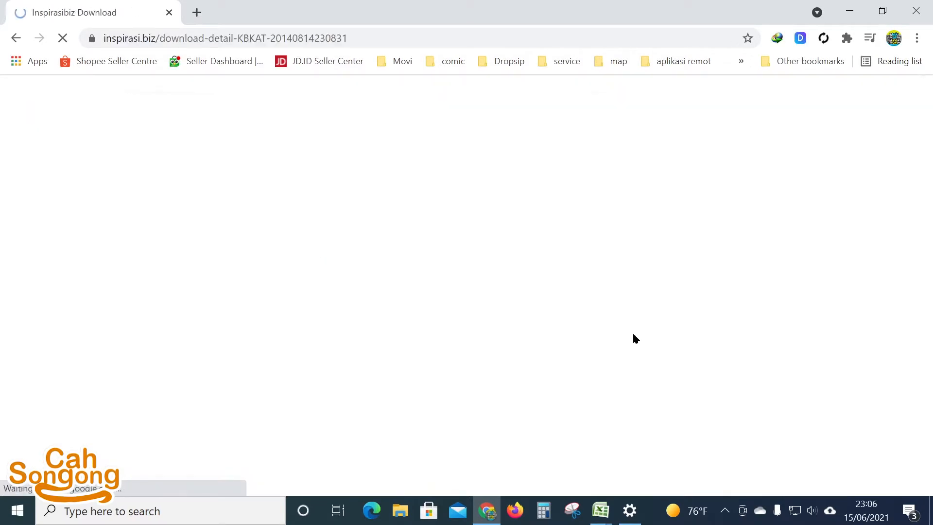
pyautogui.scroll(-5, 383, 204)
pyautogui.scroll(3, 417, 222)
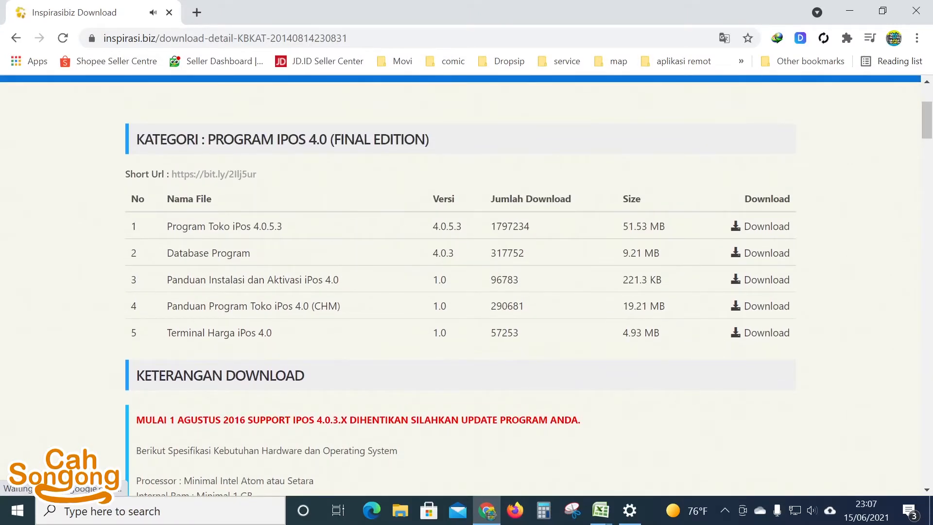
pyautogui.scroll(-10, 307, 243)
pyautogui.click(306, 241)
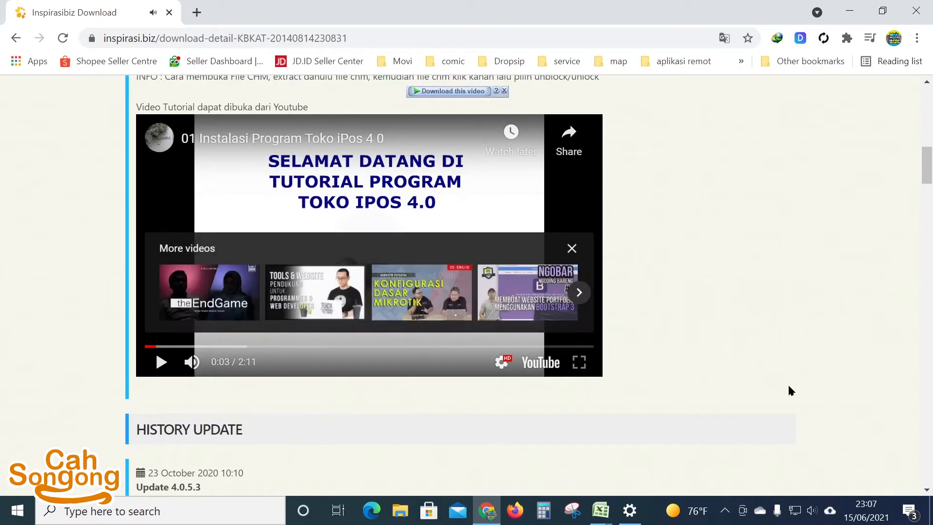
pyautogui.scroll(8, 733, 368)
pyautogui.scroll(6, 667, 369)
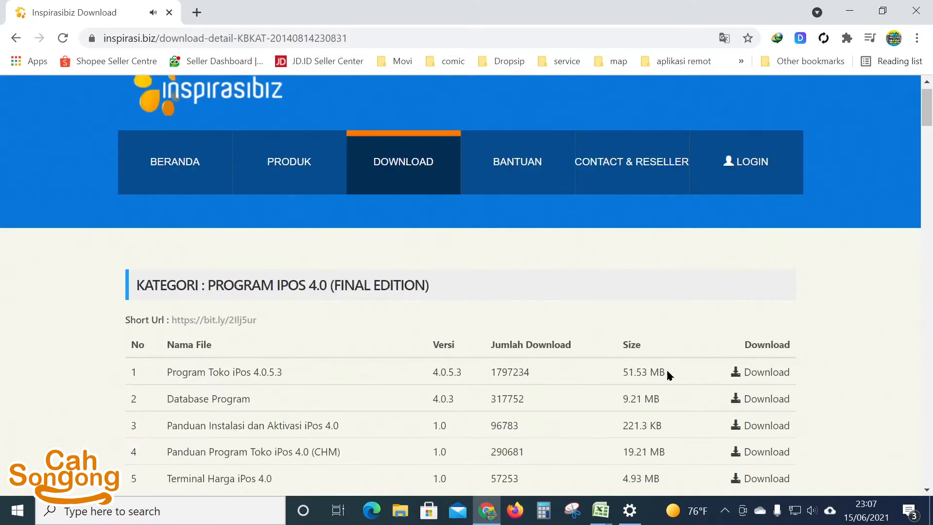
pyautogui.scroll(-3, 145, 255)
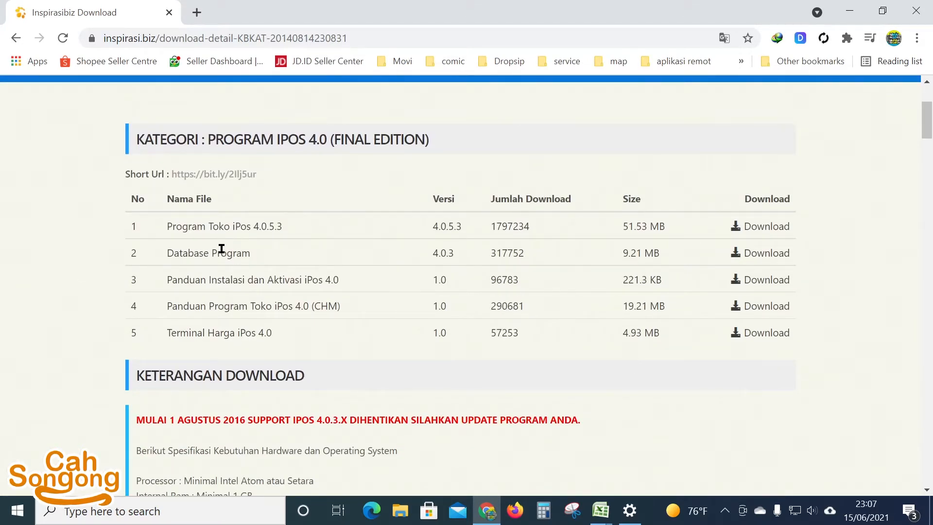
# Step: Download the iPos 4.0.5.3 setup and iPos 4.0.3 Database archives through IDM
pyautogui.click(781, 224)
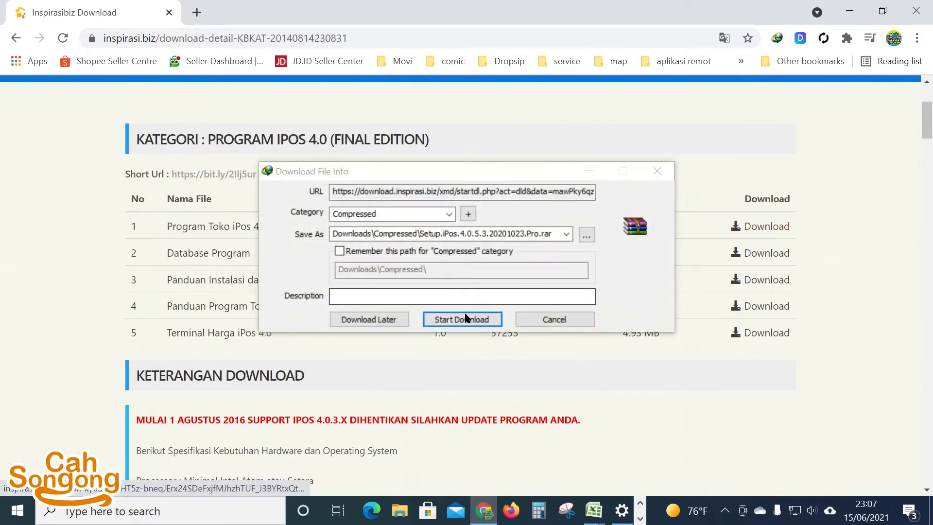
pyautogui.click(454, 321)
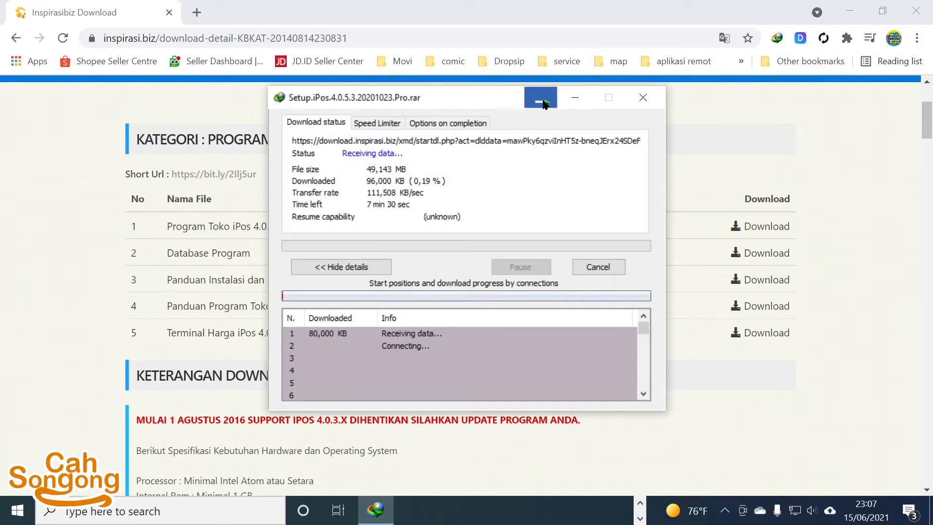
pyautogui.click(541, 98)
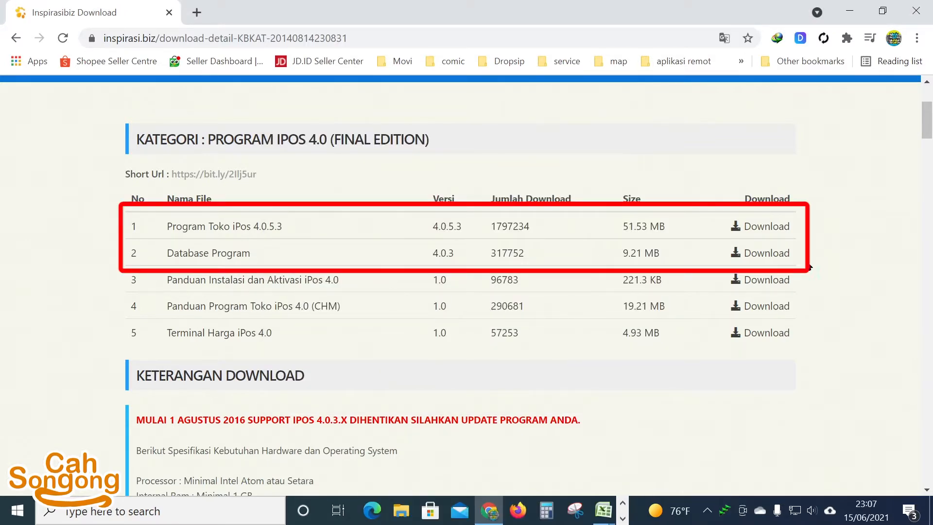
pyautogui.click(757, 258)
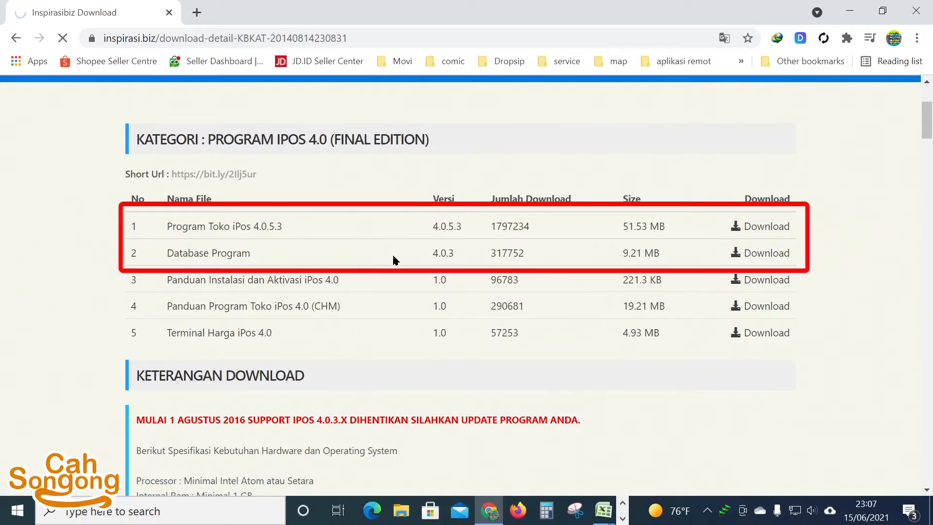
pyautogui.click(452, 319)
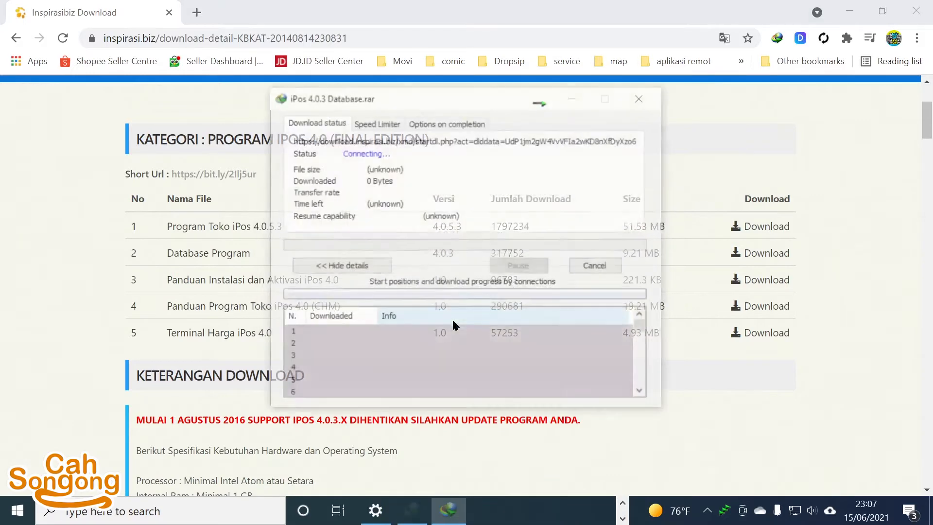
pyautogui.click(540, 98)
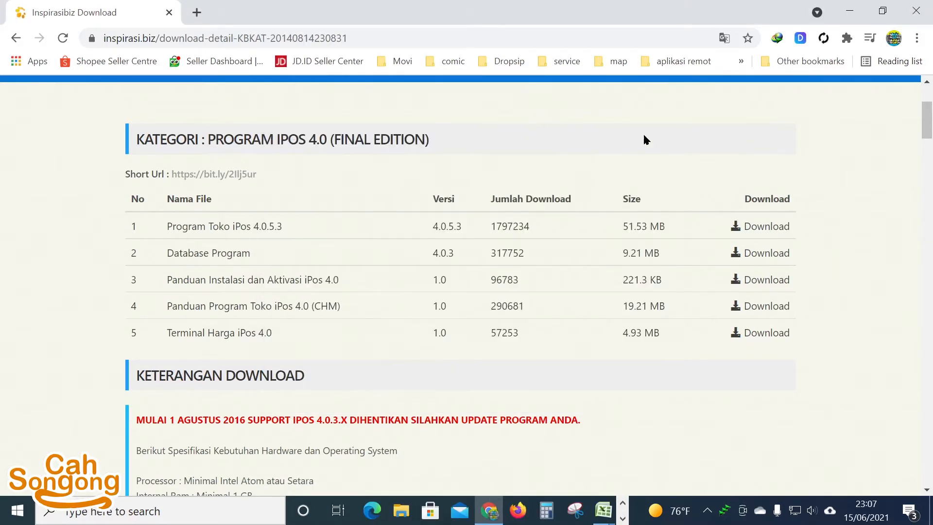
pyautogui.rightClick(724, 511)
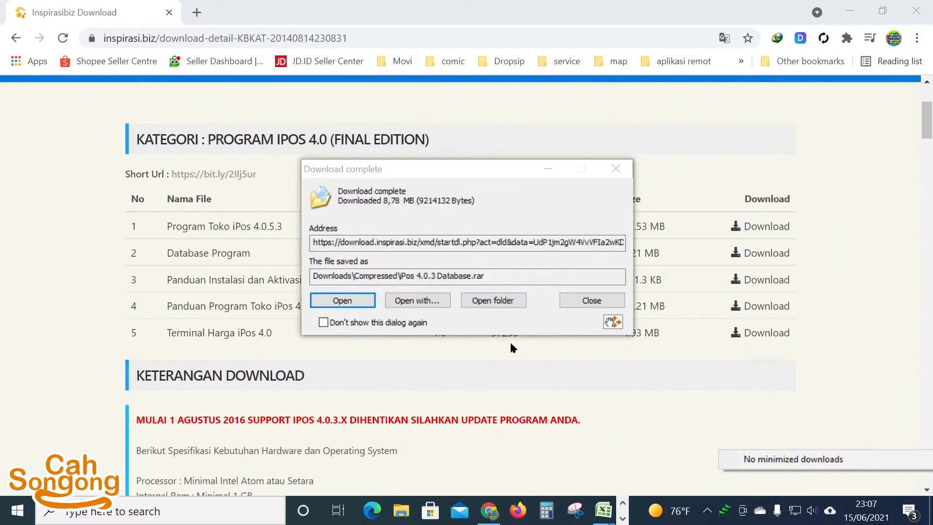
# Step: Select the Setup.iPos.4.0.5.3 and iPos 4.0.3 Database archives in the Compressed folder
pyautogui.click(494, 300)
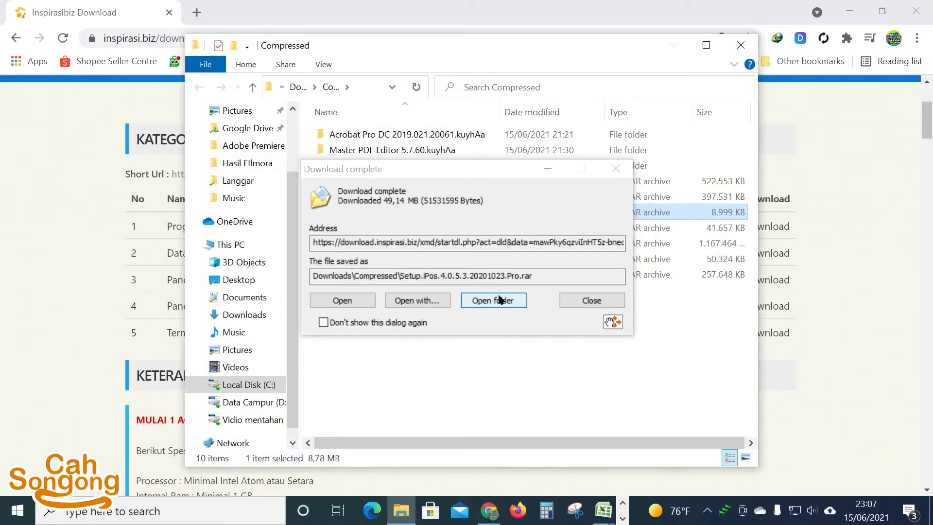
pyautogui.click(503, 301)
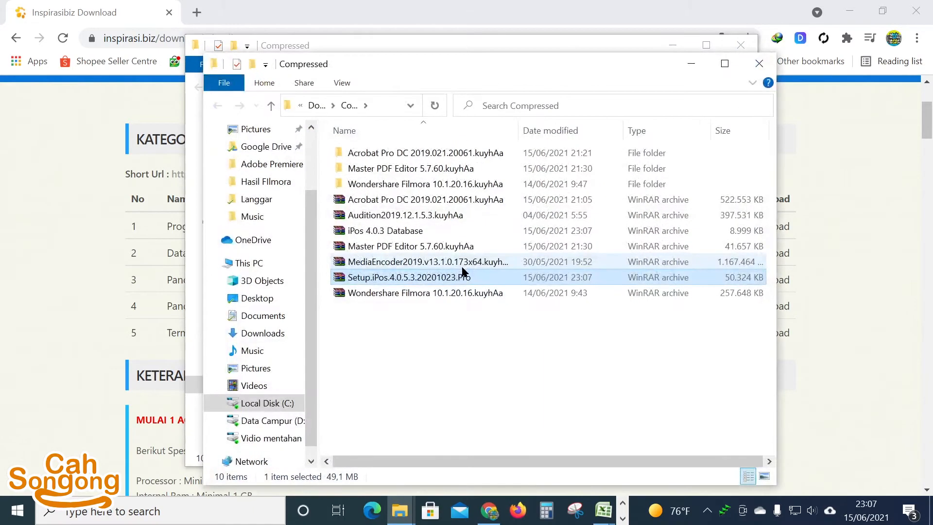
pyautogui.click(451, 266)
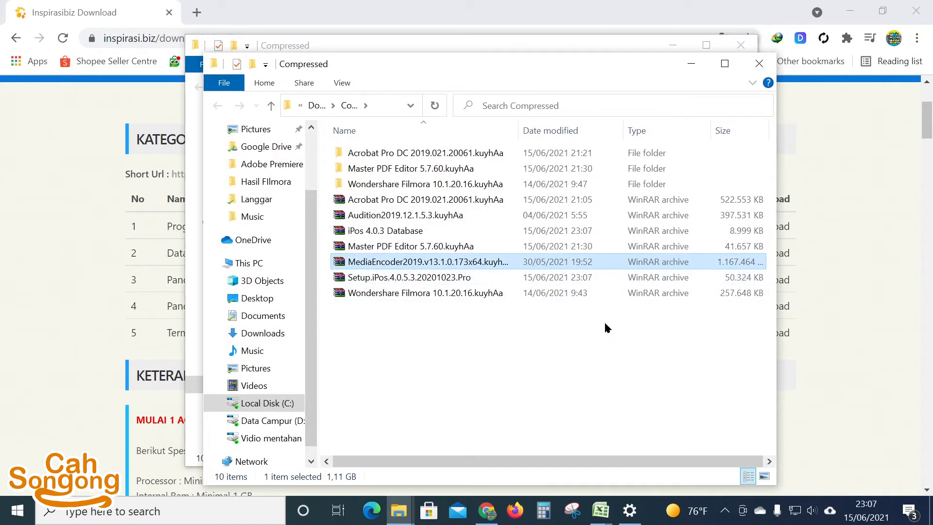
pyautogui.click(423, 282)
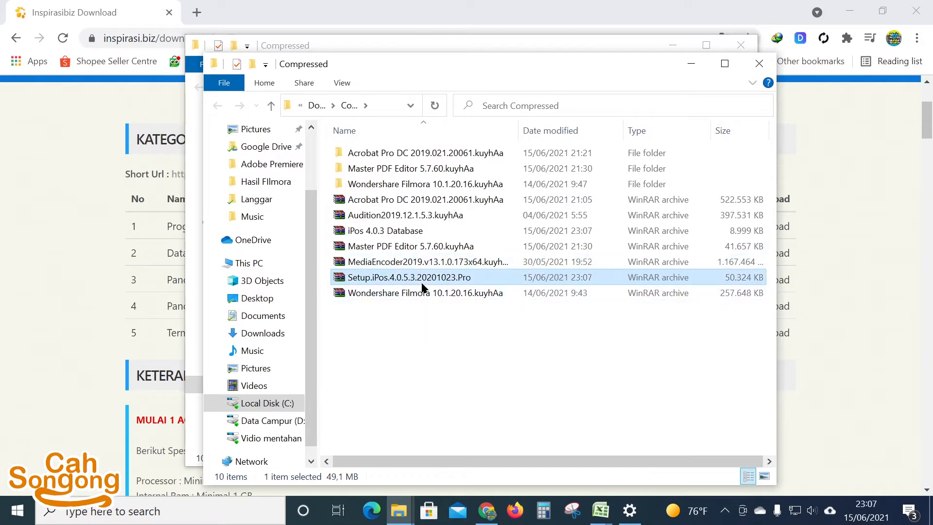
pyautogui.keyDown('ctrl'); pyautogui.click(396, 231); pyautogui.keyUp('ctrl')
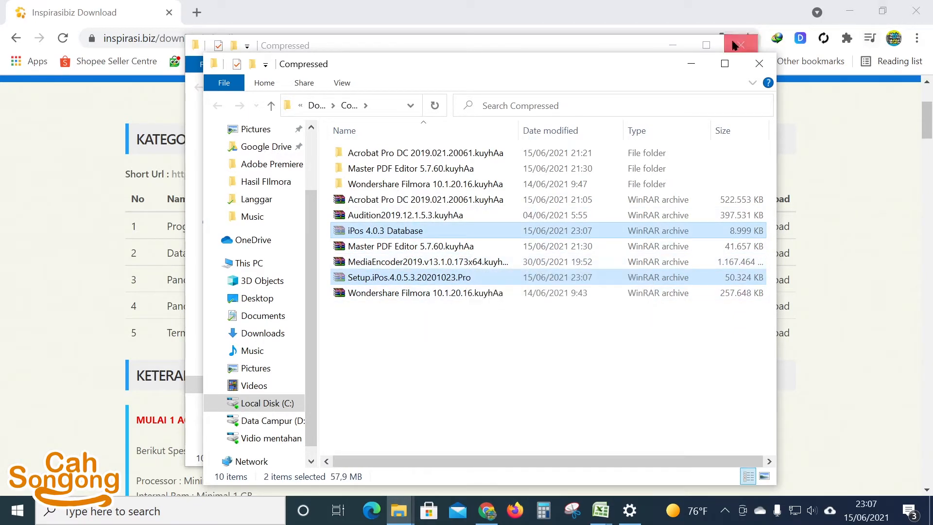
pyautogui.click(735, 44)
pyautogui.click(740, 42)
# Step: Paste both iPos archives onto the desktop and place them side by side
pyautogui.click(916, 10)
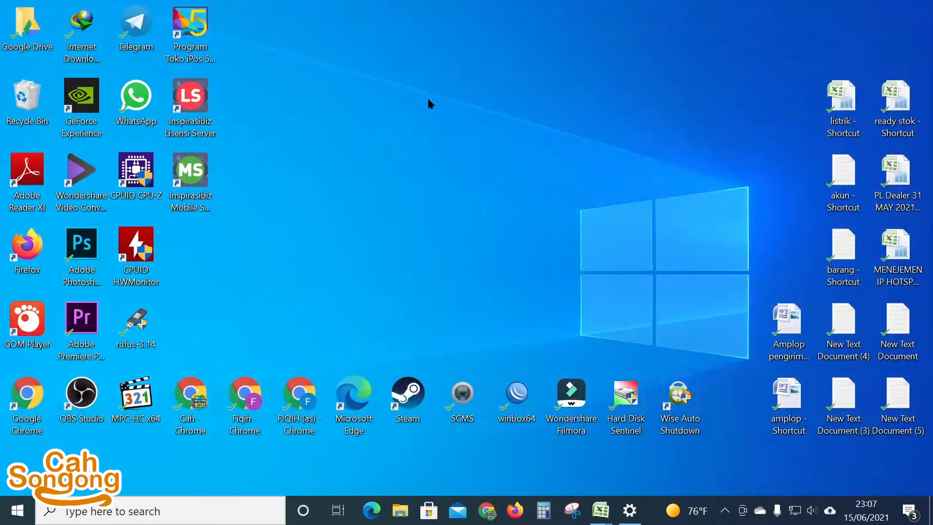
pyautogui.rightClick(429, 103)
pyautogui.click(479, 164)
pyautogui.click(598, 166)
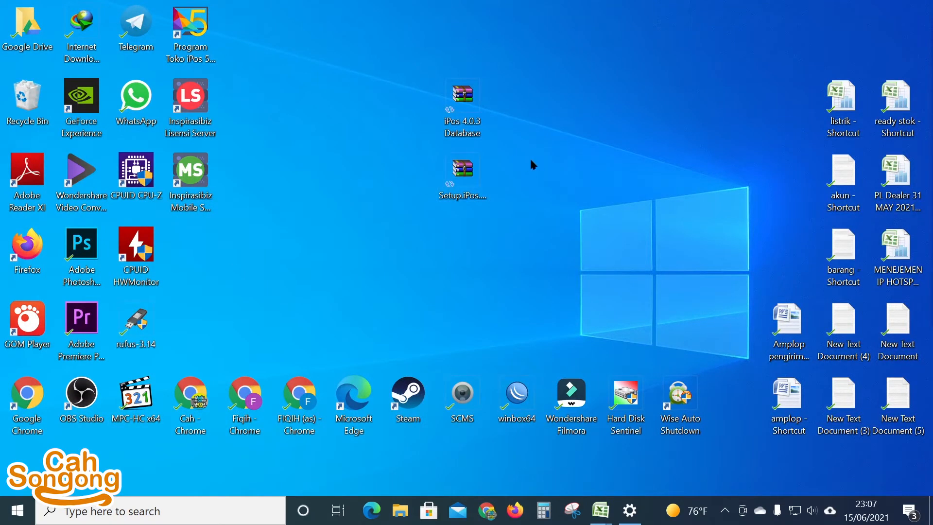
pyautogui.moveTo(462, 100); pyautogui.dragTo(407, 174)
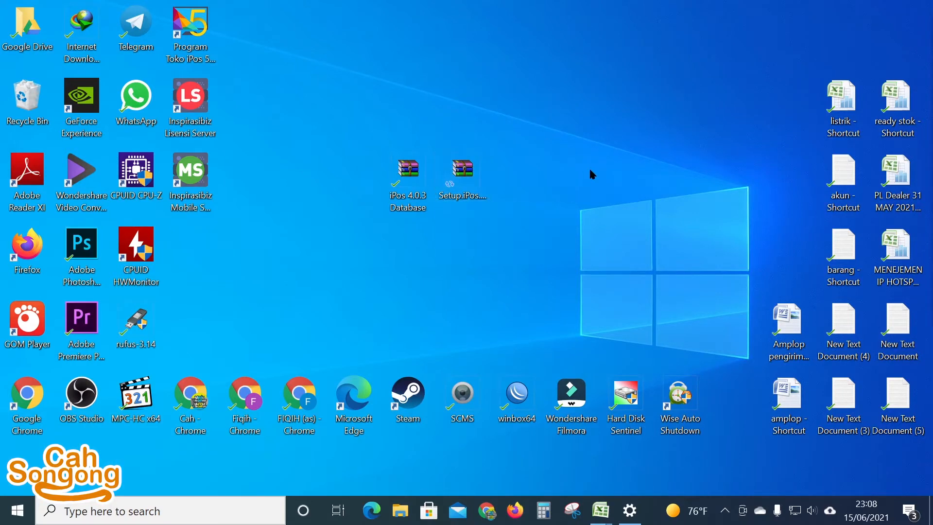
# Step: Install ProKreatif PgSql to c:\pgsql from iPos 4.0.3 Database.rar, then close WinRAR
pyautogui.doubleClick(407, 187)
pyautogui.doubleClick(161, 178)
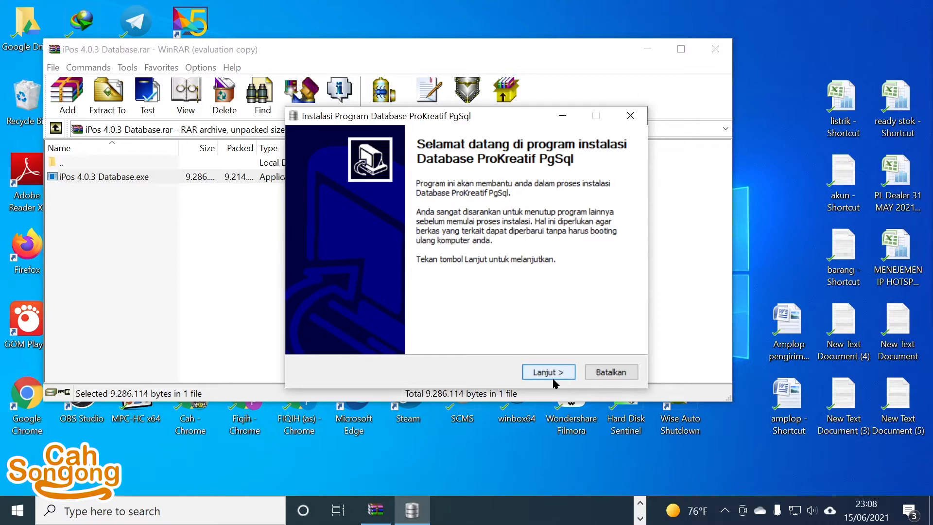
pyautogui.click(545, 372)
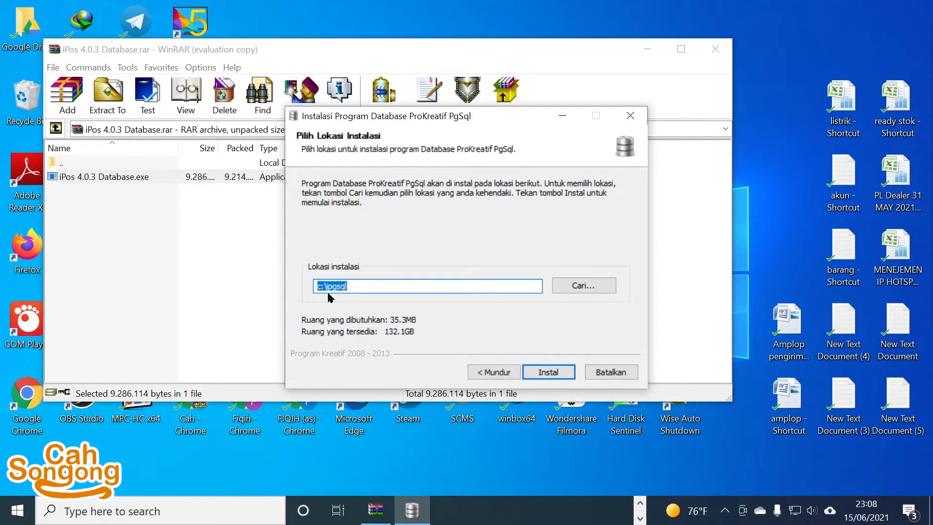
pyautogui.click(549, 374)
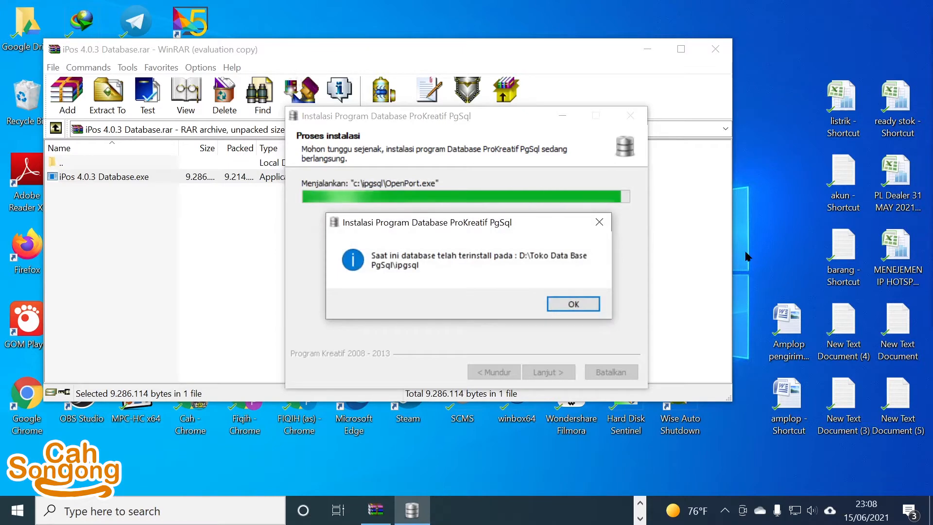
pyautogui.click(574, 303)
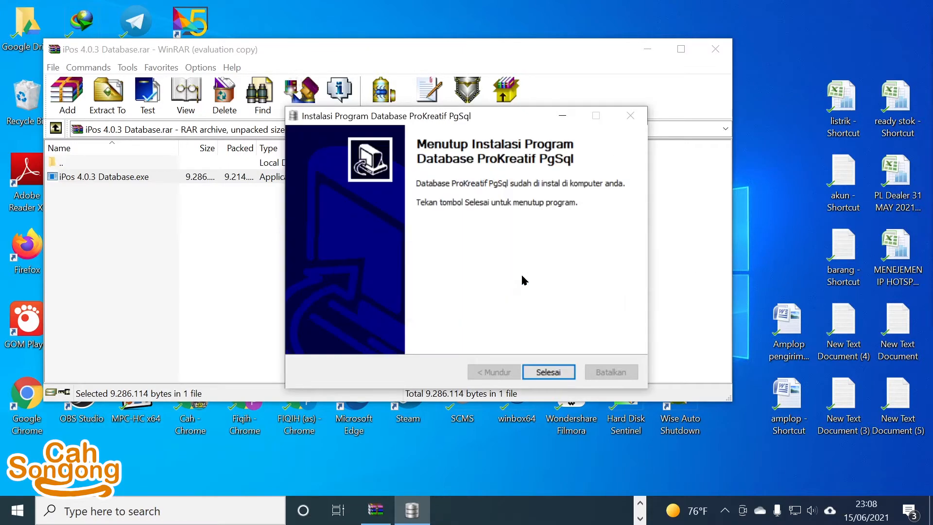
pyautogui.click(549, 373)
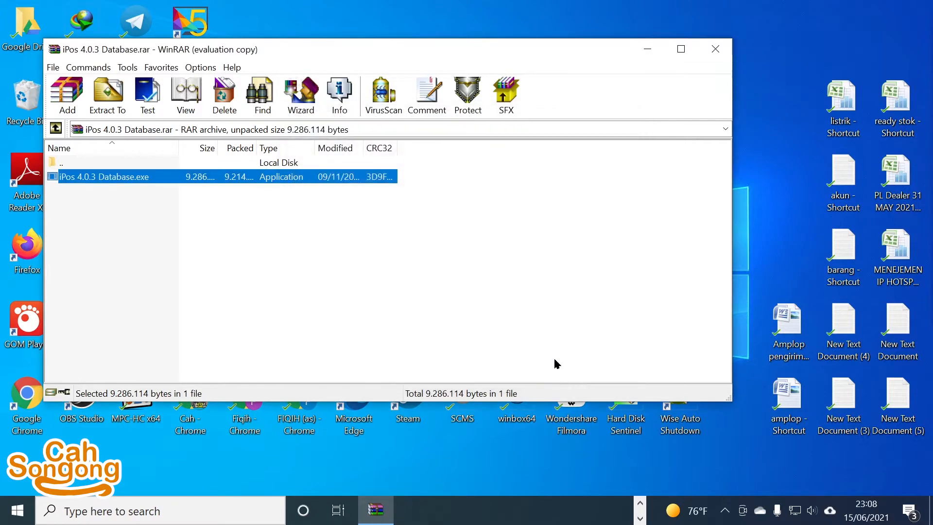
pyautogui.click(722, 51)
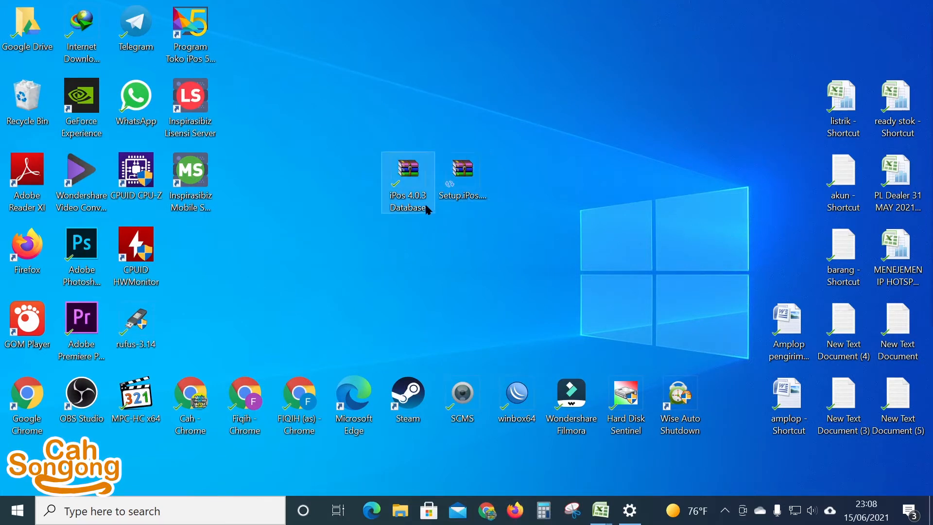
# Step: Install iPos 4.0.5.3 from the Setup.iPos archive with default folders and a desktop icon, then launch it
pyautogui.doubleClick(474, 194)
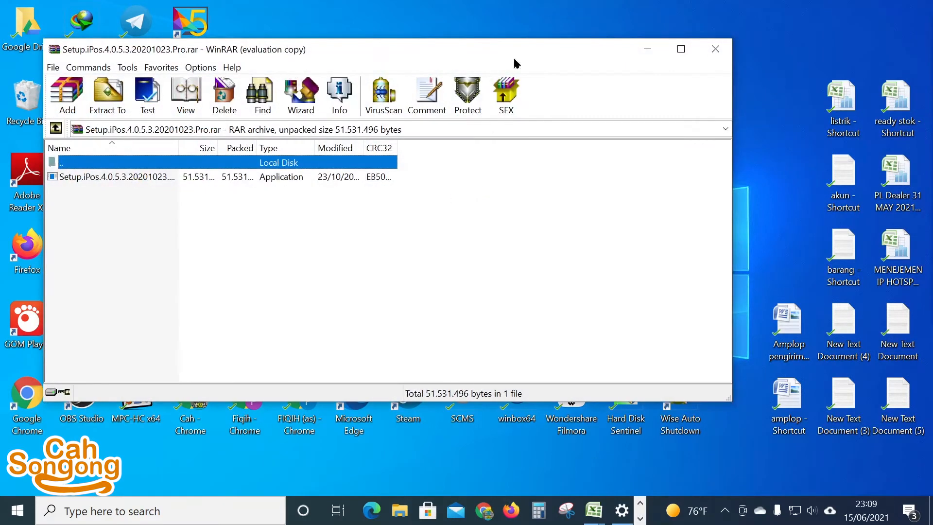
pyautogui.click(66, 179)
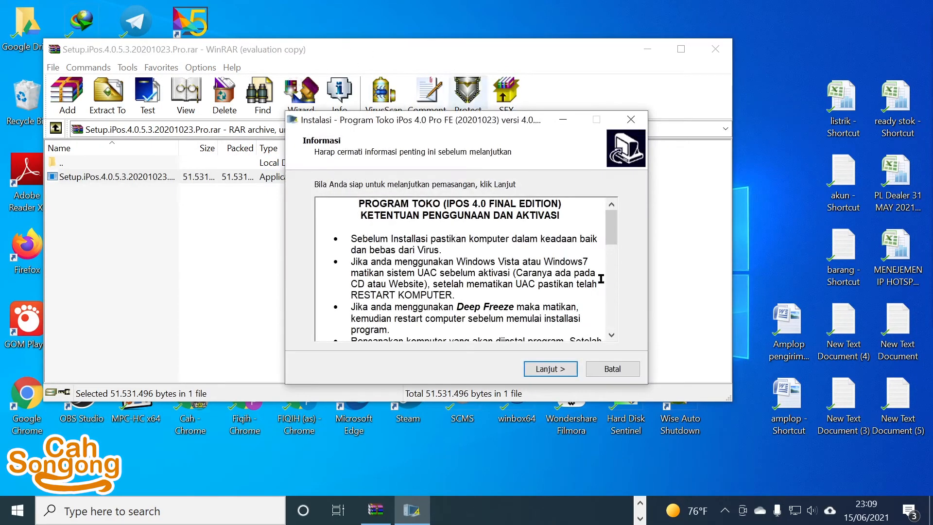
pyautogui.scroll(-2, 503, 284)
pyautogui.scroll(-6, 503, 284)
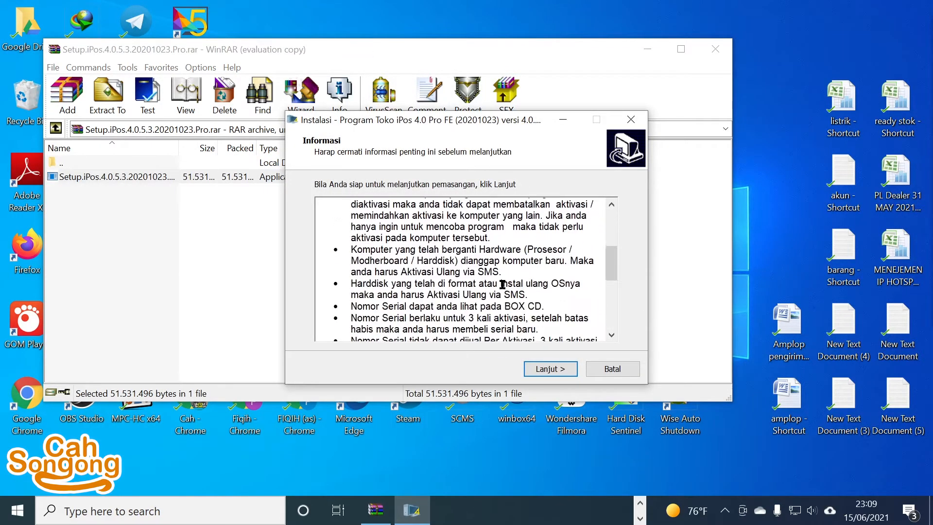
pyautogui.click(560, 374)
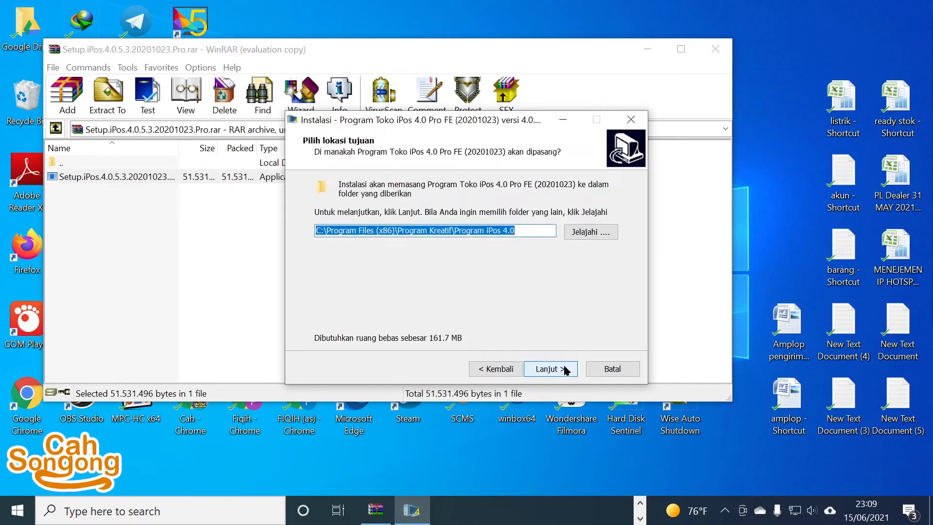
pyautogui.click(559, 373)
pyautogui.click(505, 322)
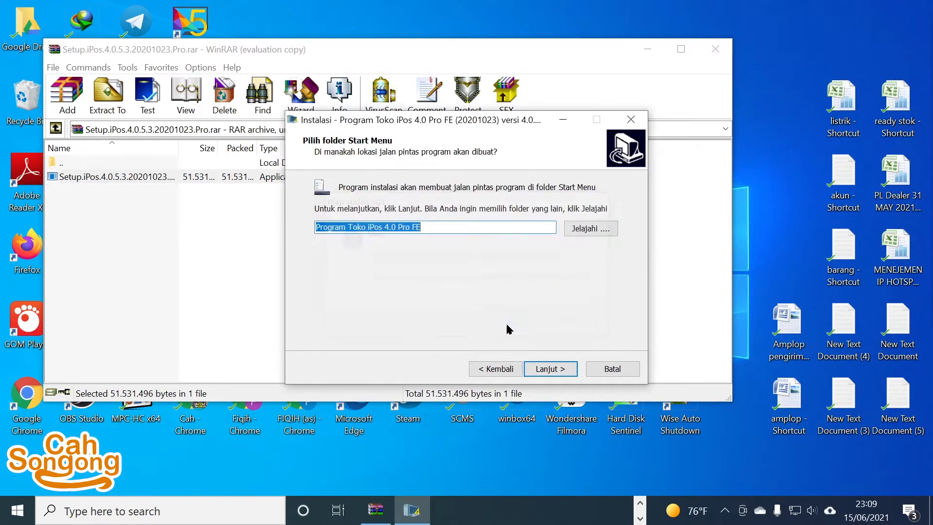
pyautogui.click(558, 372)
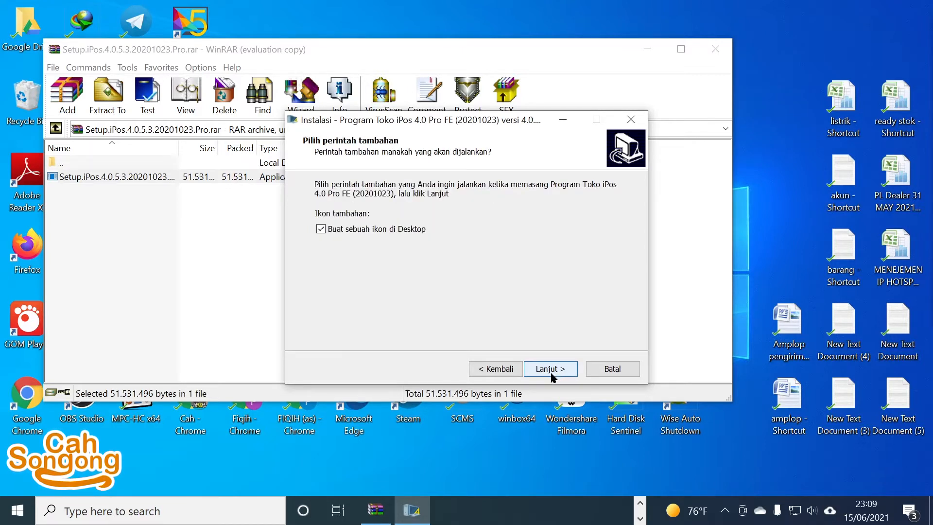
pyautogui.click(551, 372)
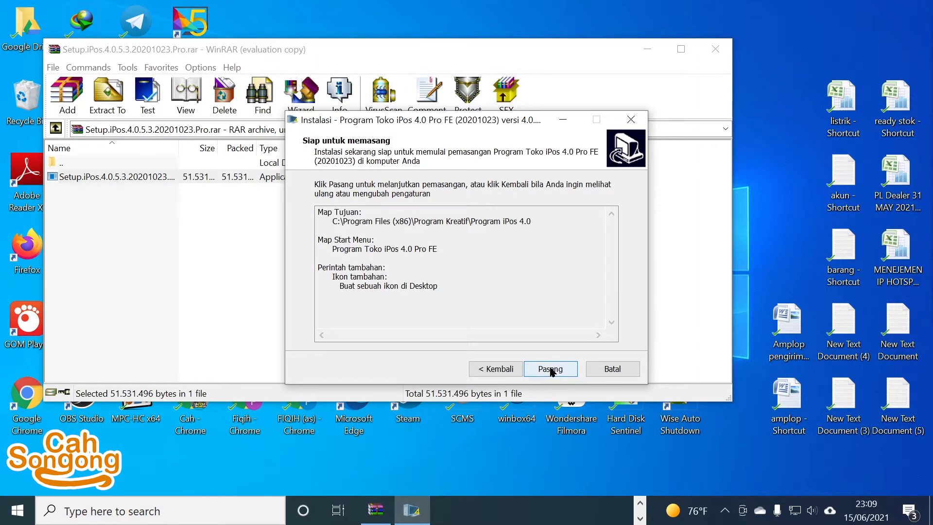
pyautogui.click(552, 371)
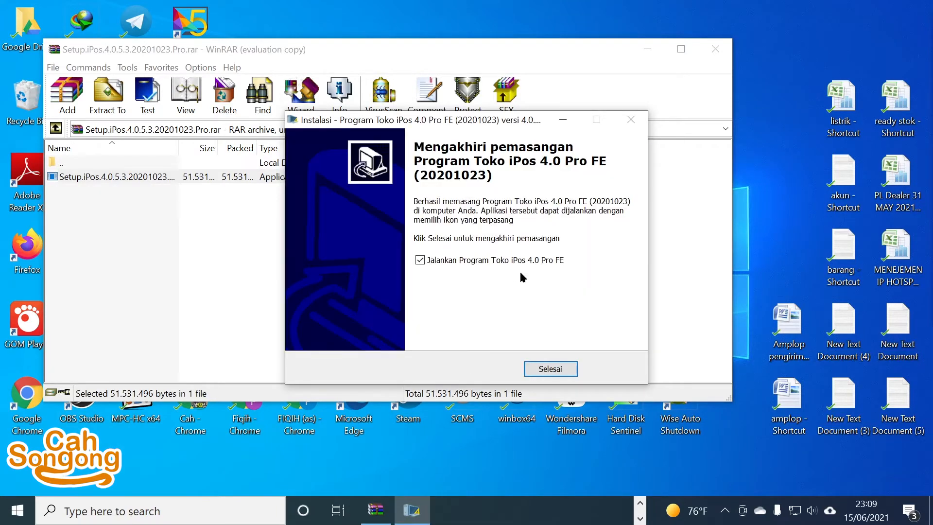
pyautogui.click(556, 369)
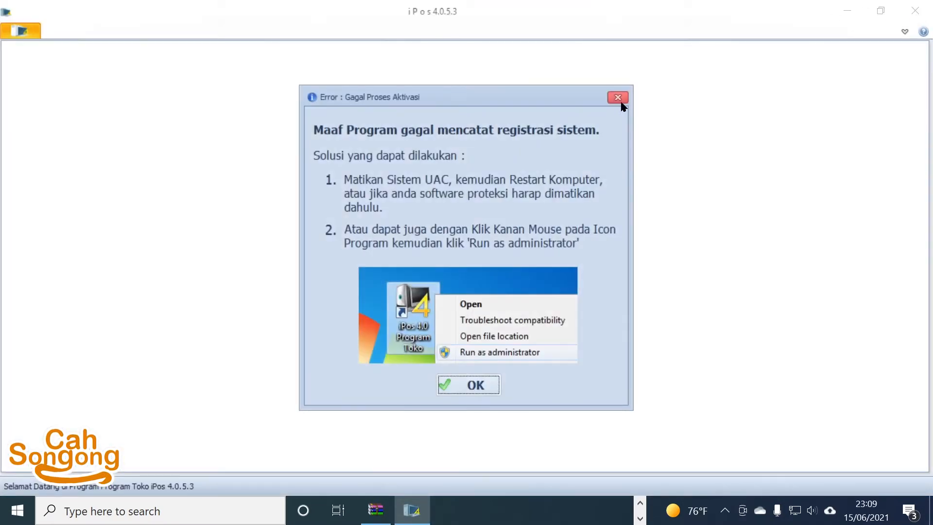
# Step: Close the iPos activation error and the setup archive window, then refresh the desktop
pyautogui.click(618, 98)
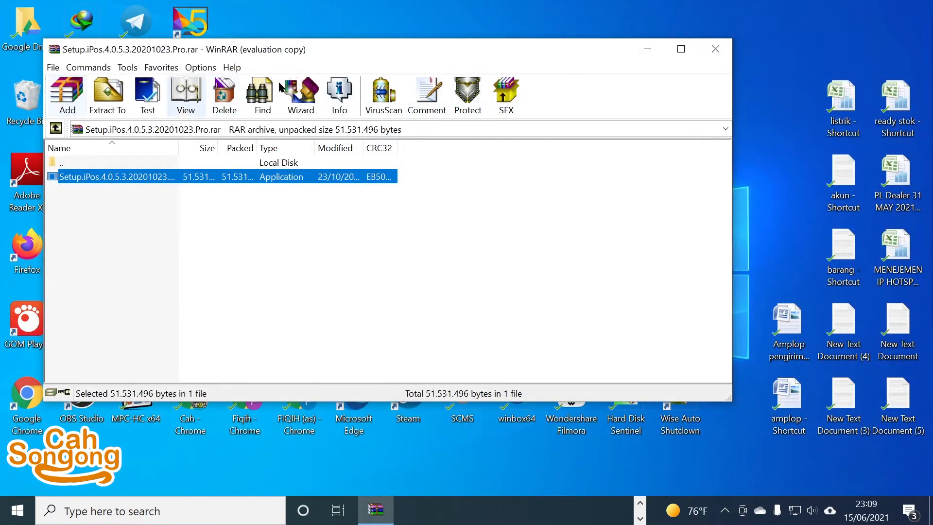
pyautogui.click(716, 49)
pyautogui.rightClick(505, 79)
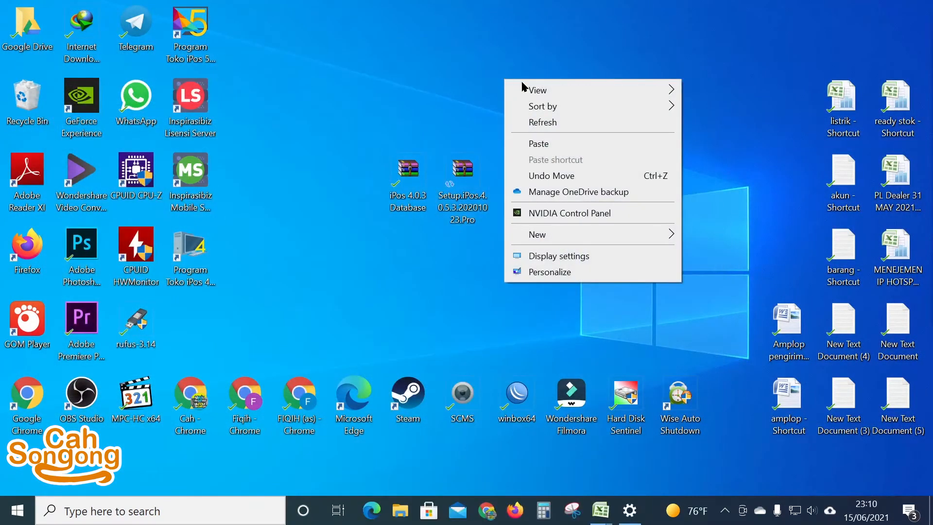
pyautogui.click(551, 122)
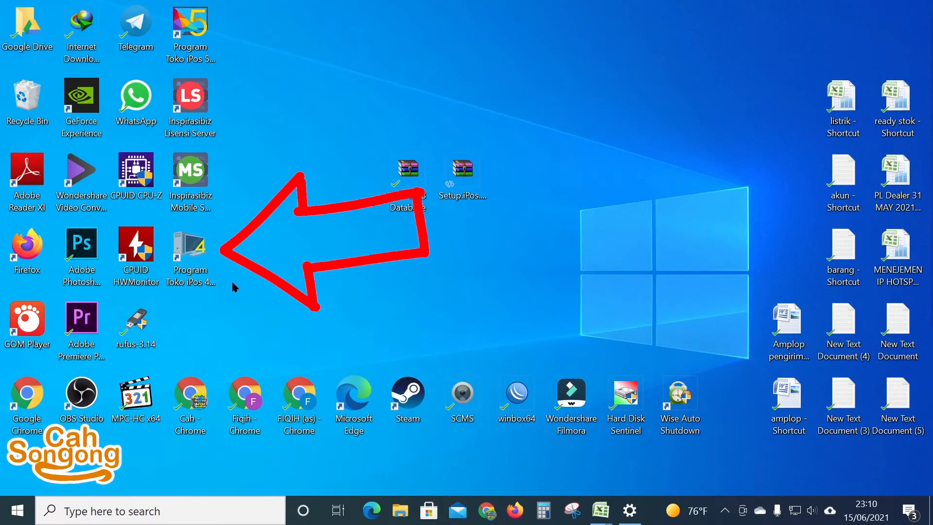
# Step: Run the iPos 4.0 desktop shortcut as administrator
pyautogui.rightClick(201, 275)
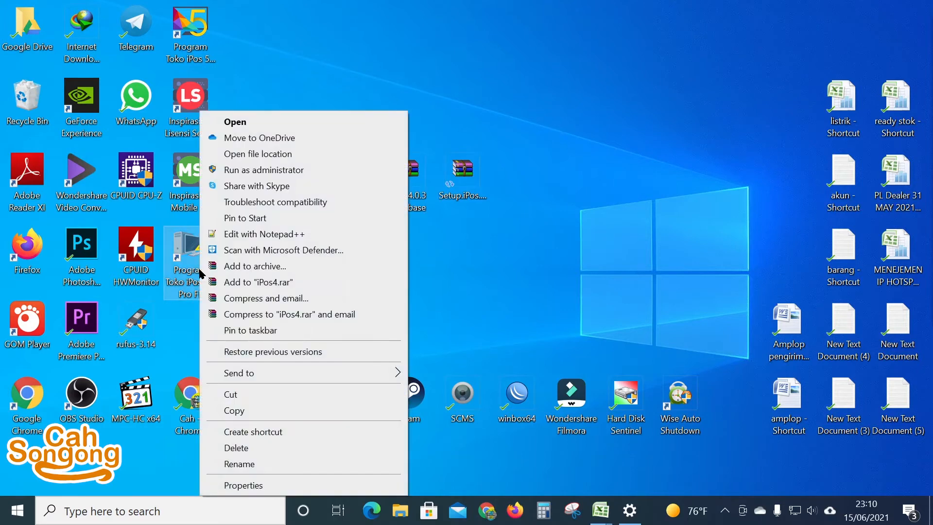
pyautogui.click(506, 299)
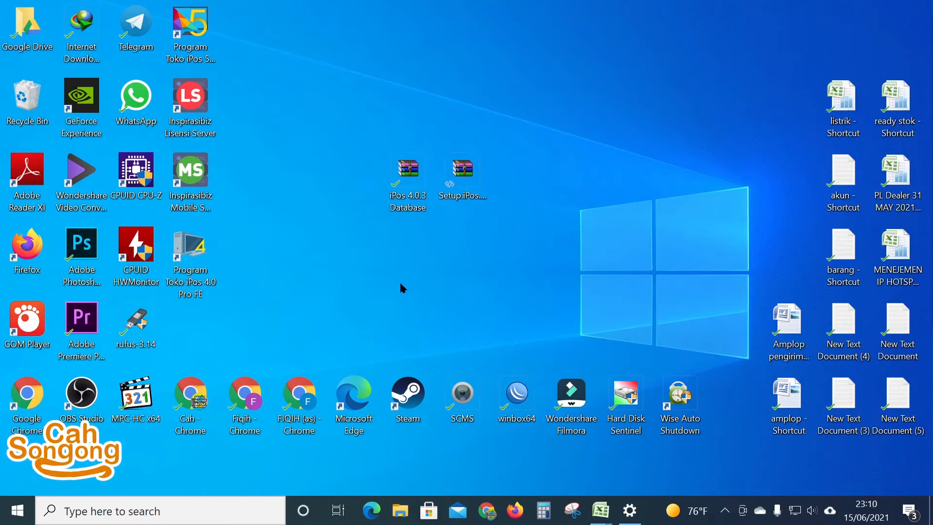
pyautogui.rightClick(190, 251)
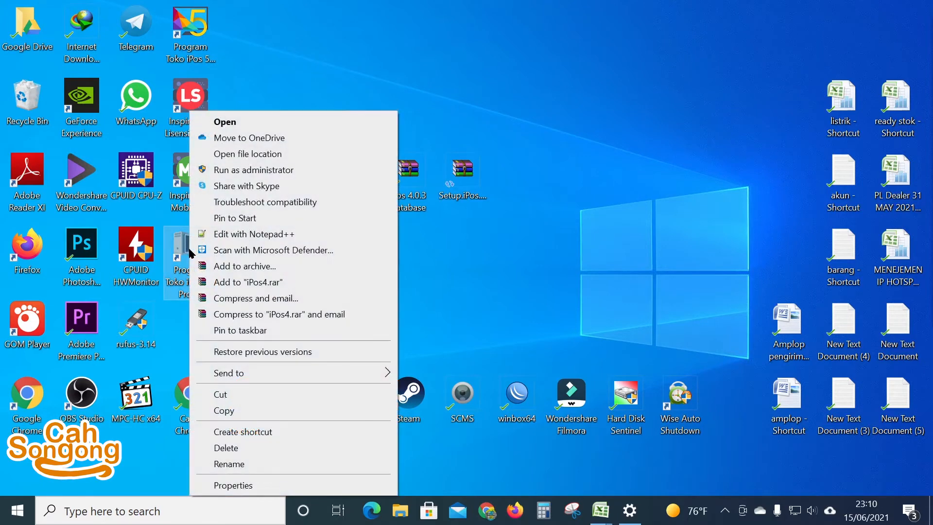
pyautogui.click(287, 174)
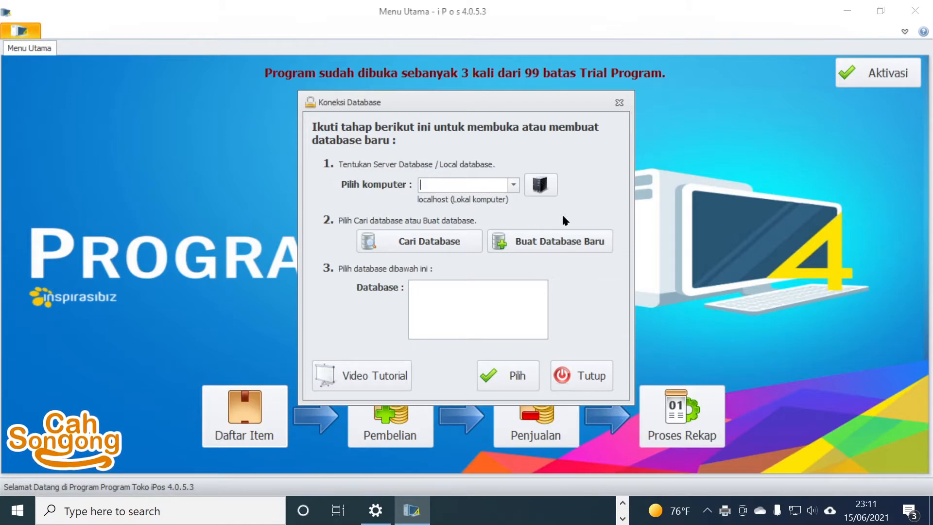
# Step: Search localhost for databases, finding Cah1, and start creating a new database
pyautogui.click(447, 242)
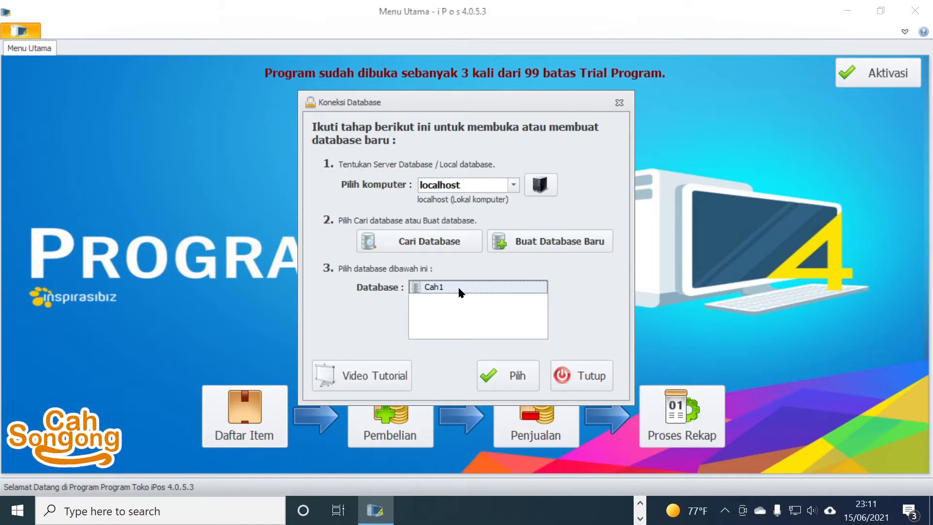
pyautogui.click(537, 242)
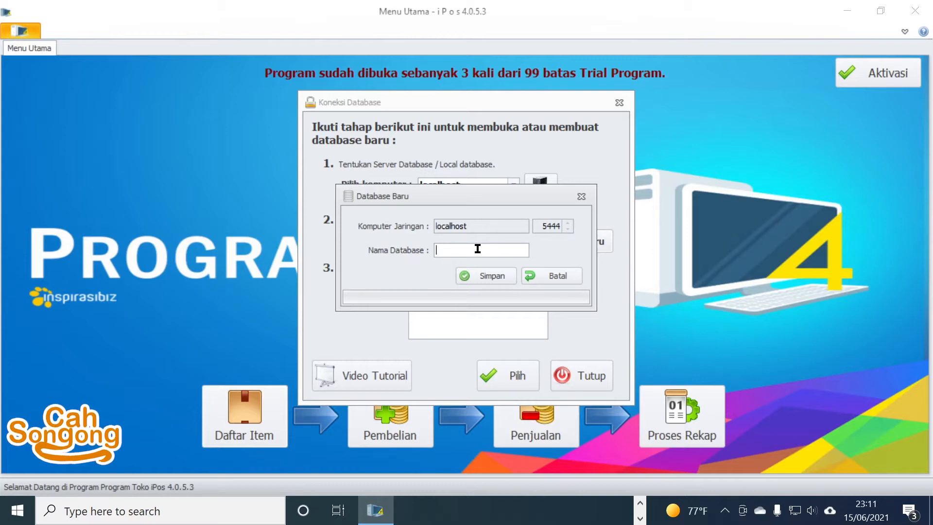
# Step: Create the database 'mauKeIPOS5', then select it in the Database list and open it
pyautogui.write('mau')
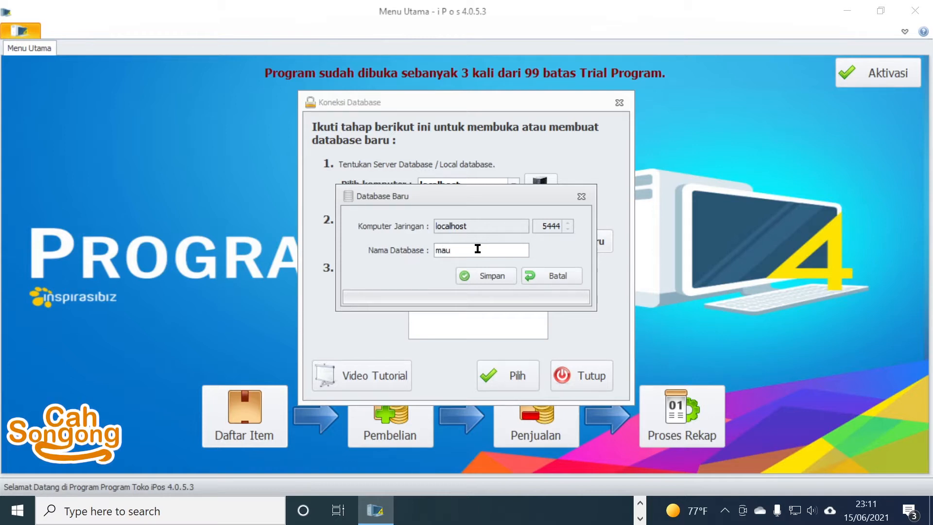
pyautogui.write('Tr')
pyautogui.press('BackSpace')
pyautogui.press('BackSpace')
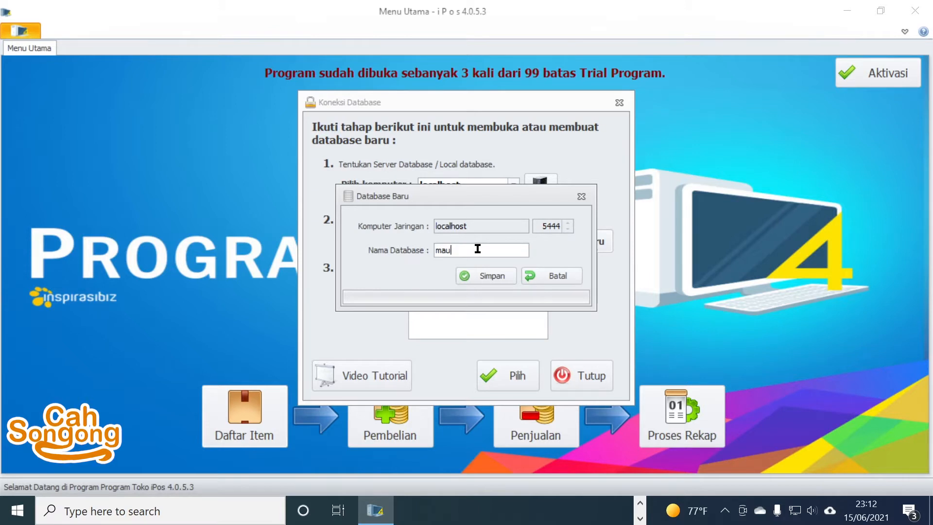
pyautogui.write('Ke')
pyautogui.press('BackSpace')
pyautogui.write('eI')
pyautogui.press('BackSpace')
pyautogui.press('BackSpace')
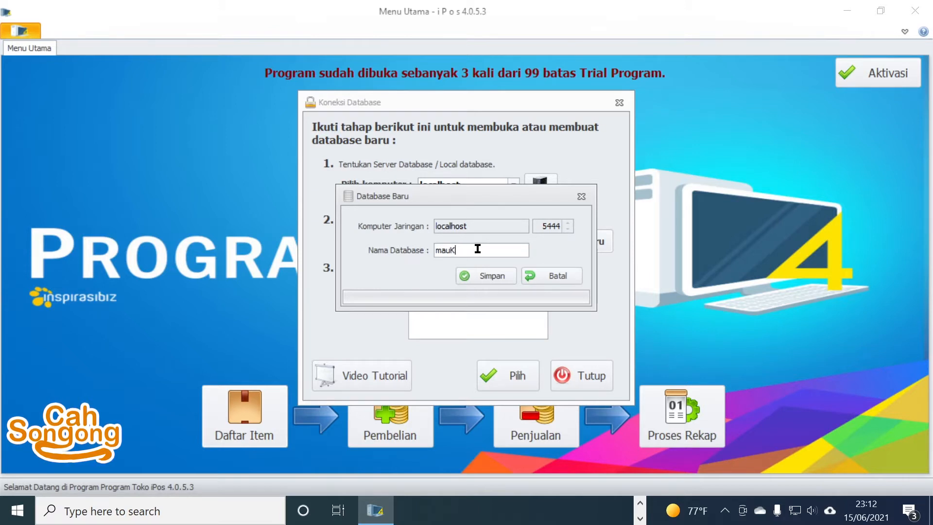
pyautogui.write('eIPOS5')
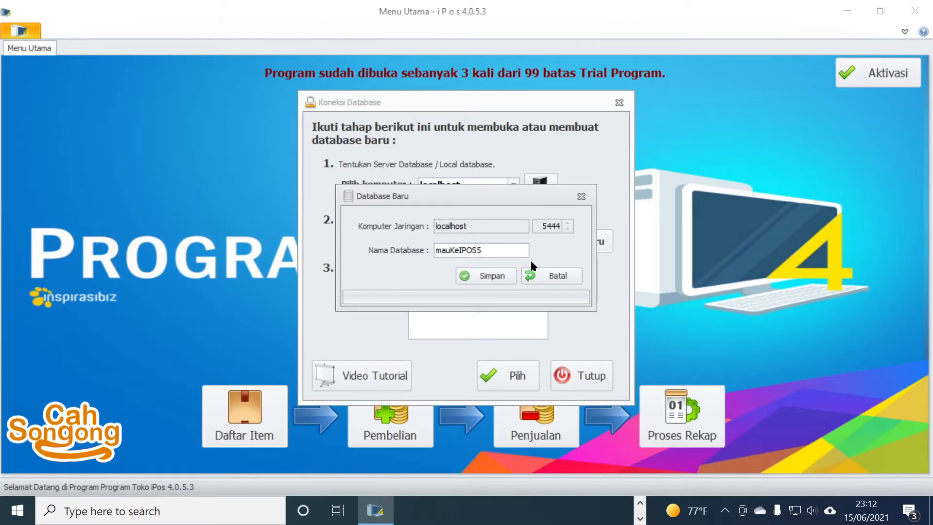
pyautogui.click(499, 276)
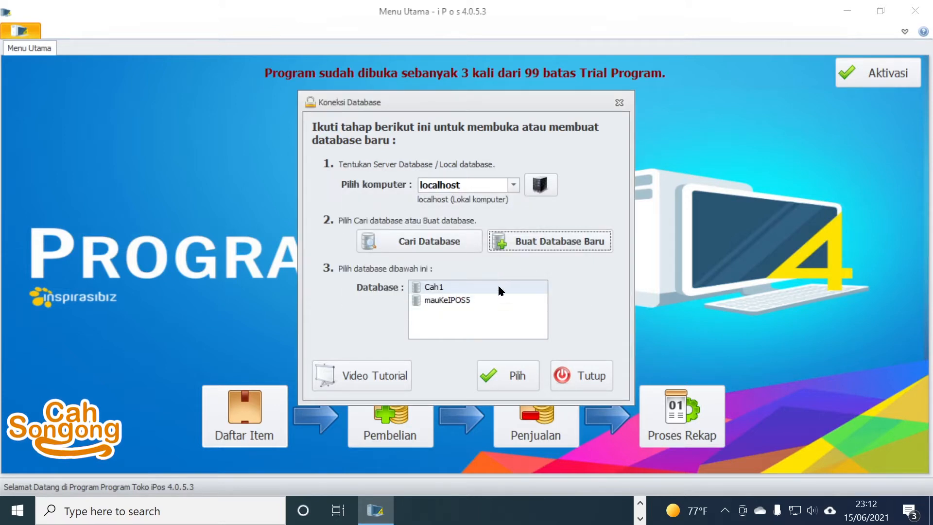
pyautogui.click(466, 303)
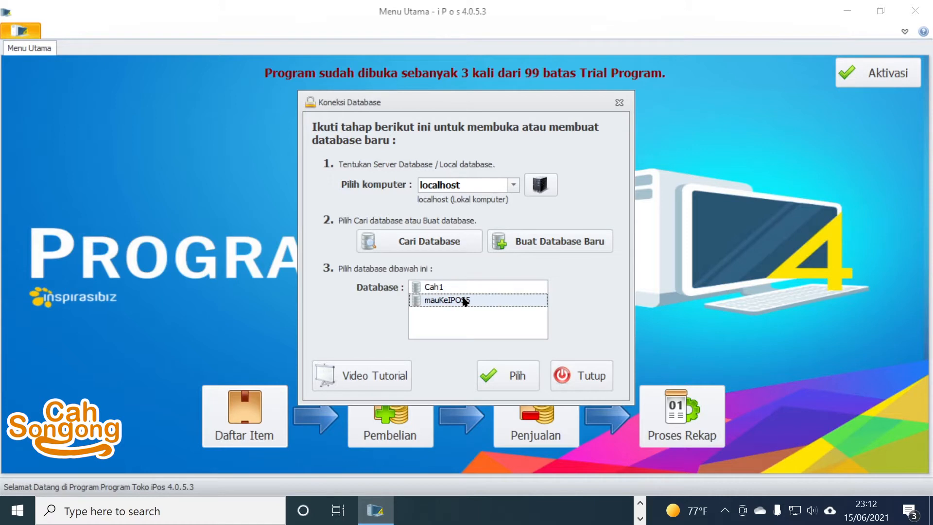
pyautogui.click(510, 379)
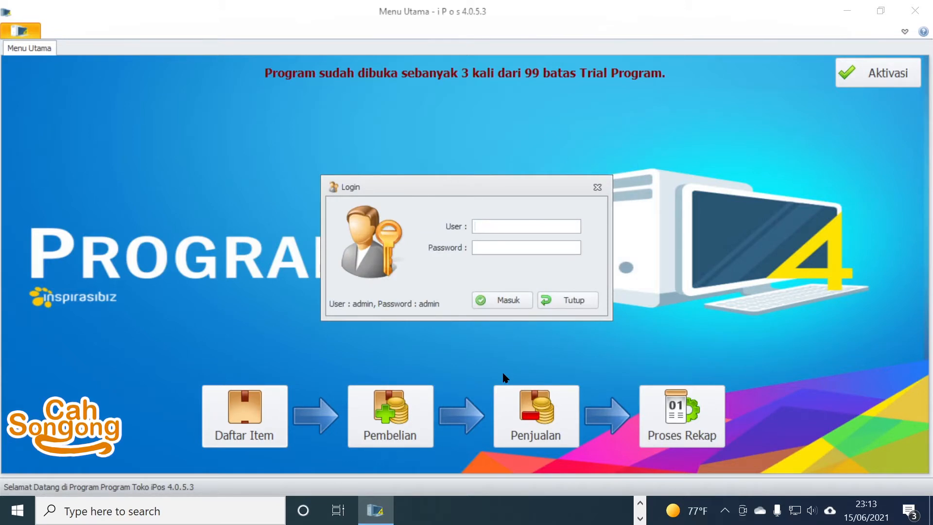
# Step: Log in with the admin credentials and save the company details starting June 2021
pyautogui.write('admin')
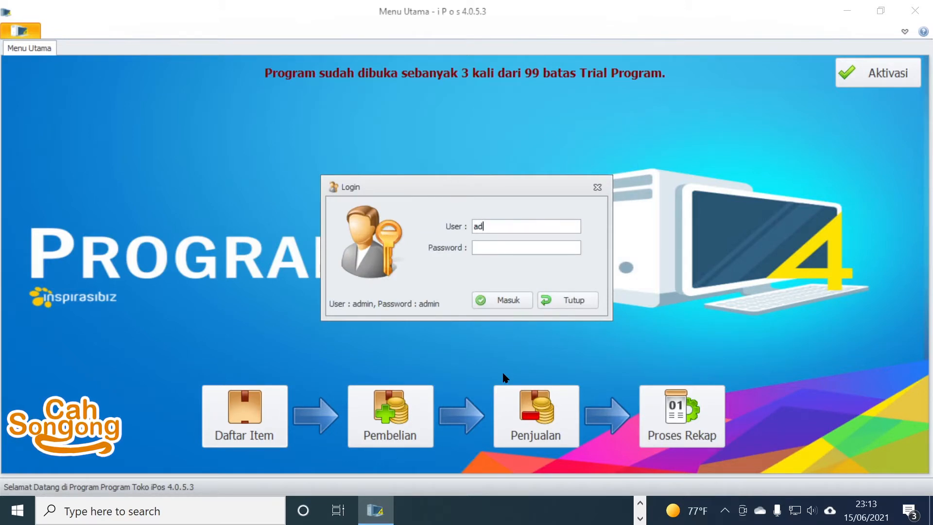
pyautogui.press('Tab')
pyautogui.write('a')
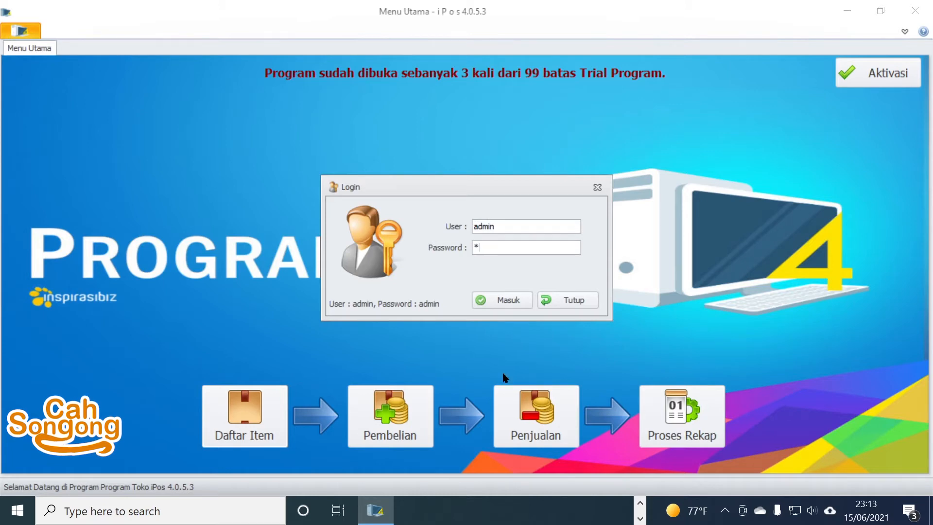
pyautogui.write('dmin')
pyautogui.press('Return')
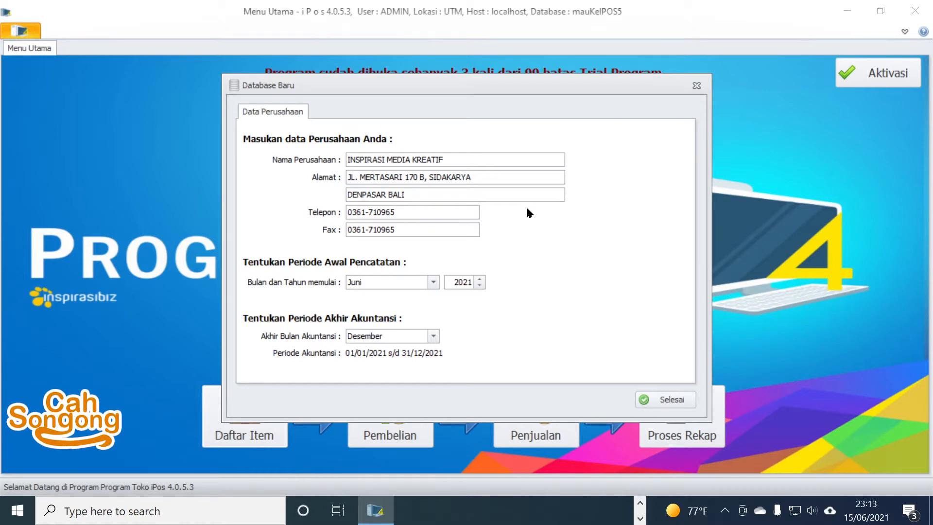
pyautogui.click(657, 400)
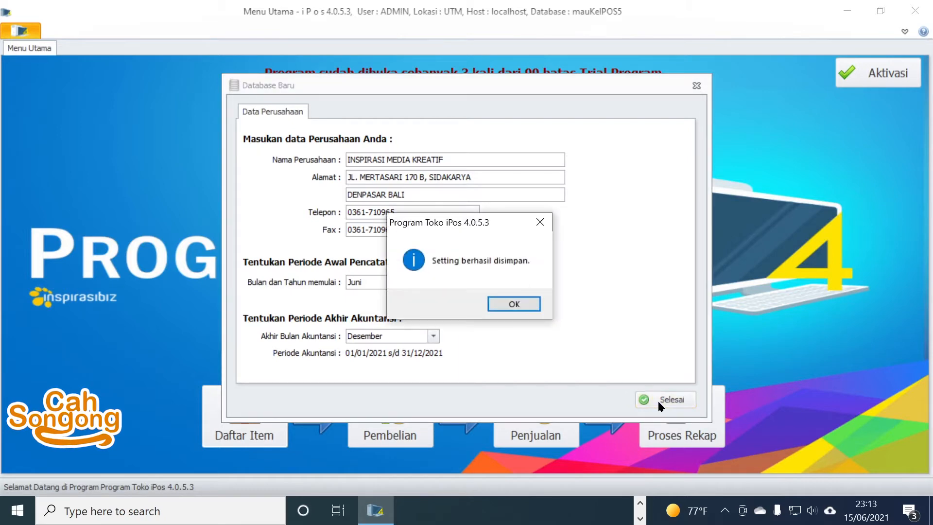
pyautogui.click(515, 304)
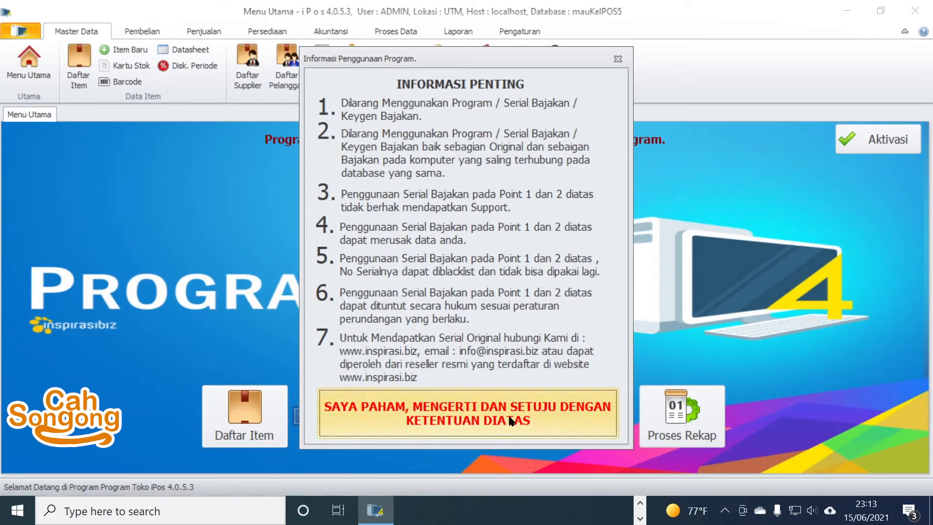
# Step: Accept the terms with SAYA PAHAM, MENGERTI DAN SETUJU, then adjust the taskbar settings
pyautogui.click(462, 412)
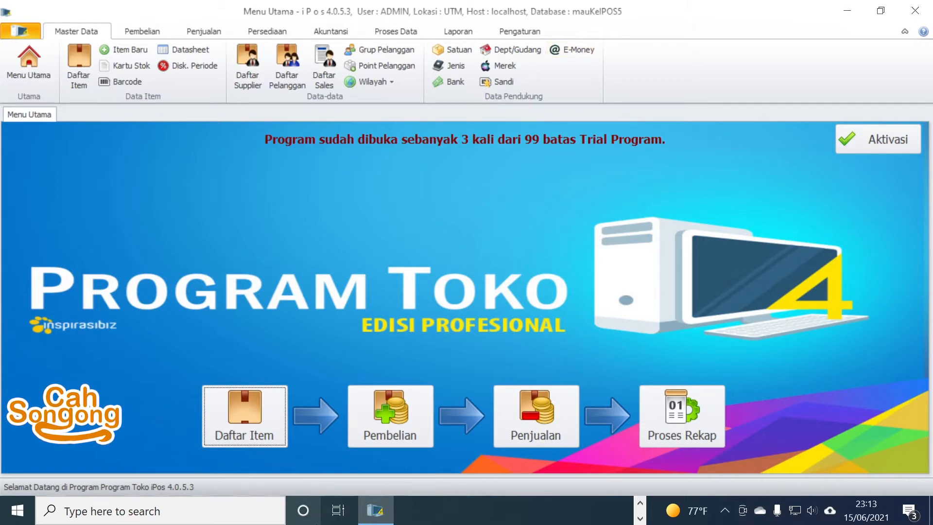
pyautogui.rightClick(465, 518)
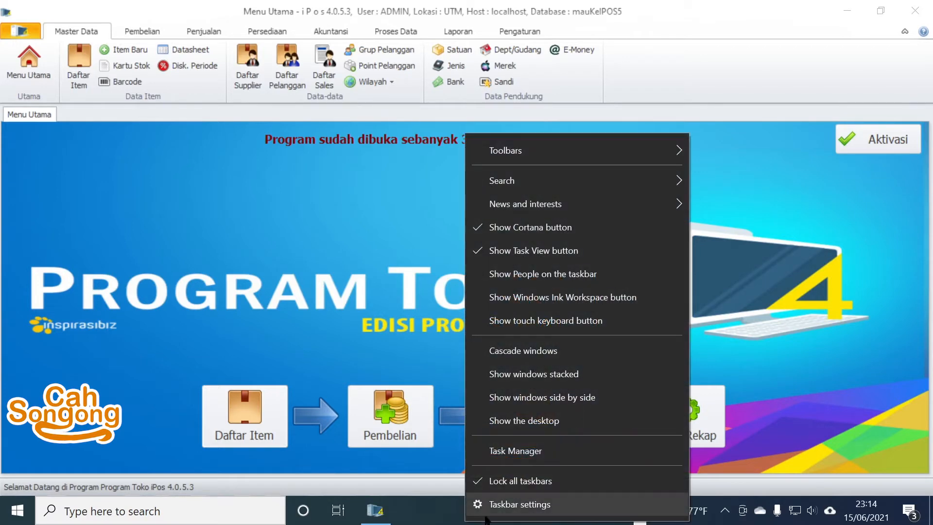
pyautogui.click(533, 474)
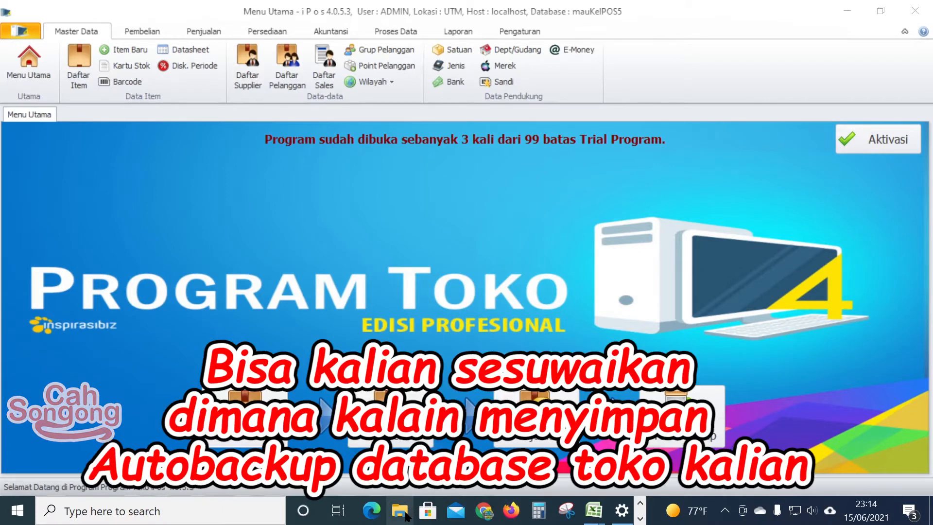
# Step: In File Explorer, open Data Campur (D:) and then its Toko Data Base PgSql folder
pyautogui.click(399, 510)
pyautogui.moveTo(168, 290); pyautogui.dragTo(167, 372)
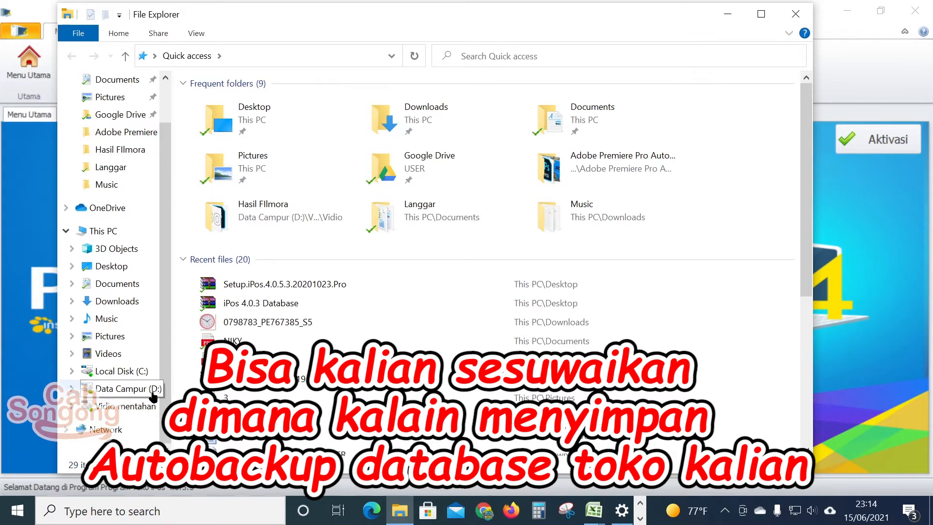
pyautogui.click(138, 396)
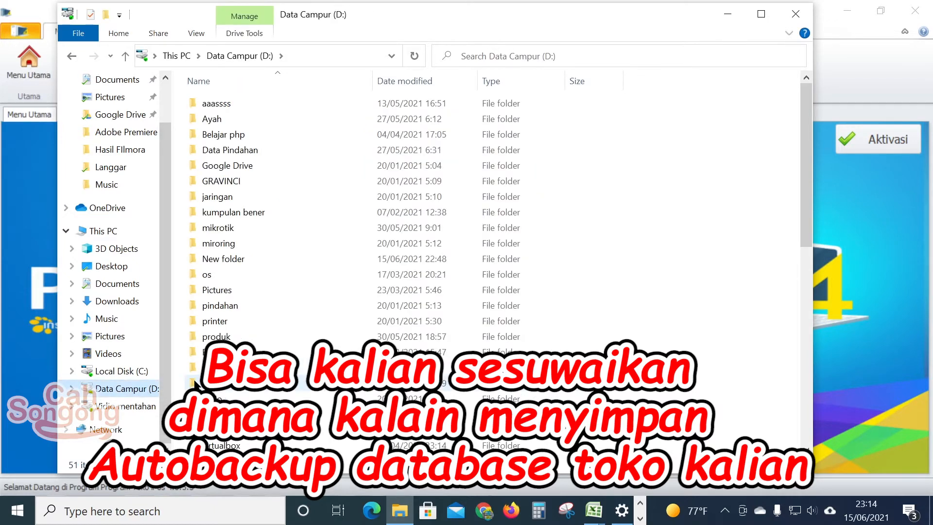
pyautogui.scroll(-3, 296, 194)
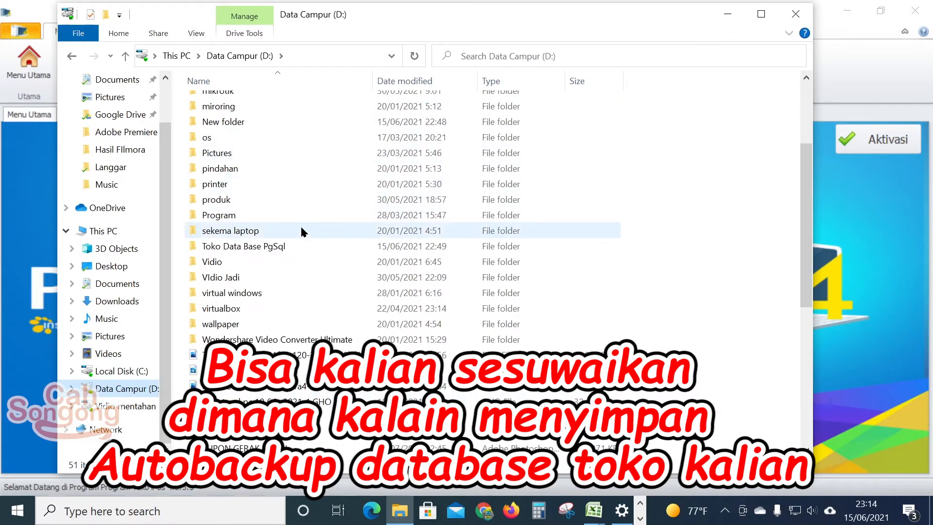
pyautogui.moveTo(214, 252)
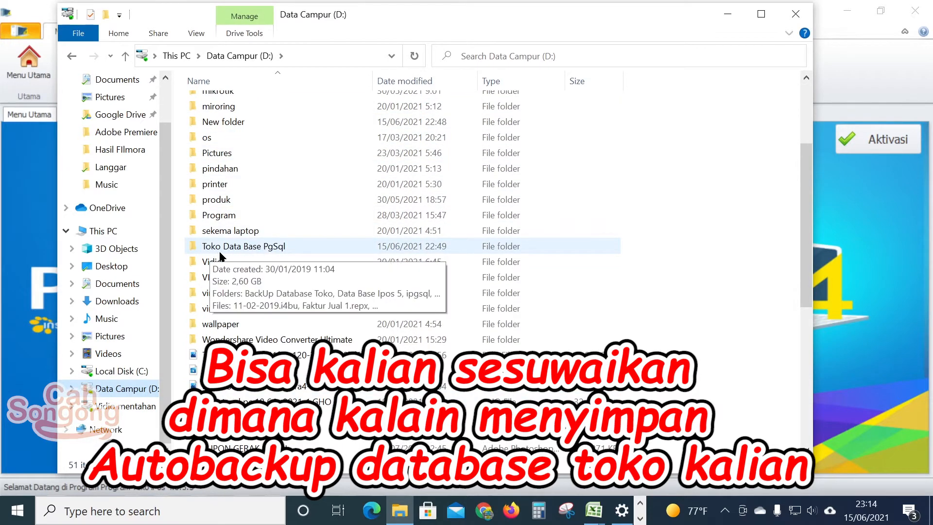
pyautogui.click(269, 250)
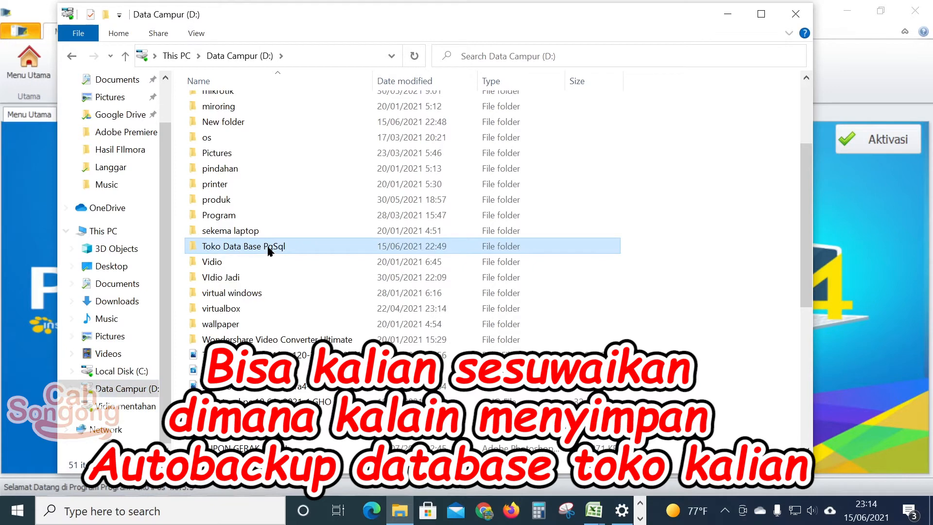
pyautogui.doubleClick(269, 250)
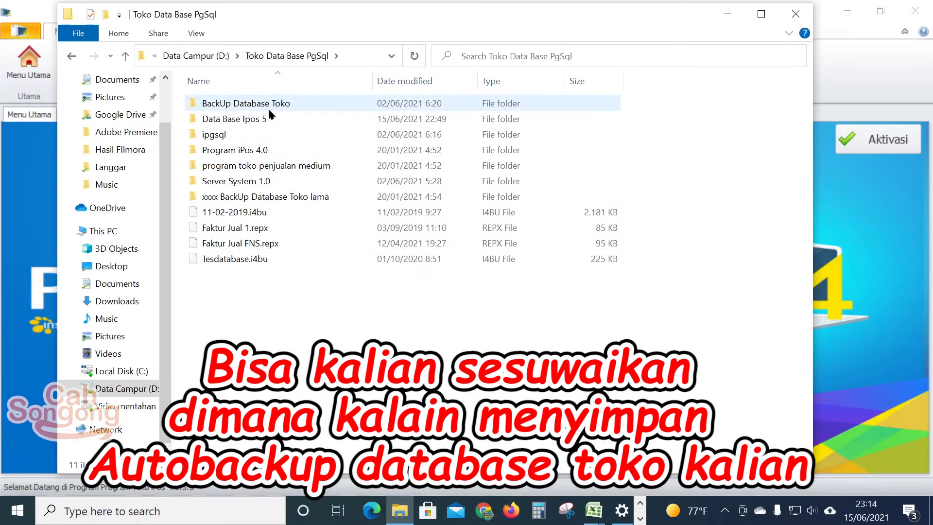
# Step: Open the BackUp Database Toko folder and scroll through its 355 backup files
pyautogui.click(285, 109)
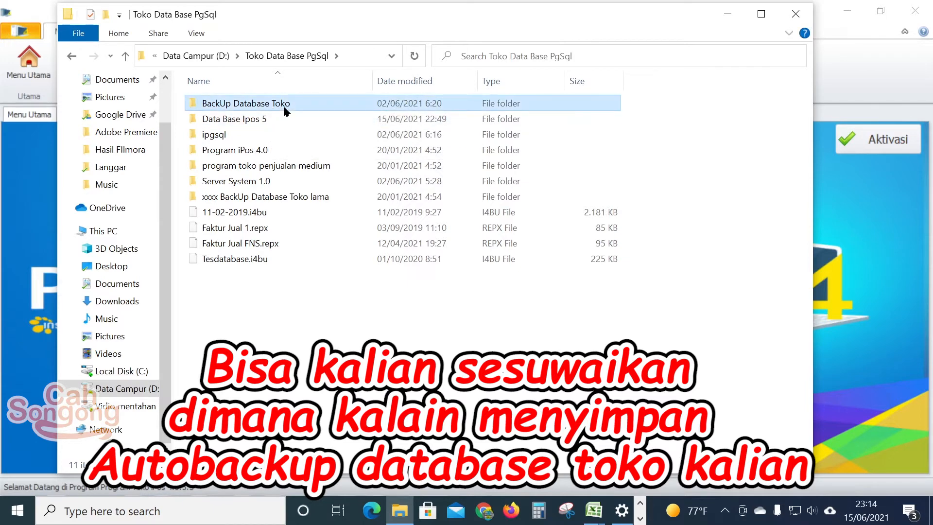
pyautogui.doubleClick(286, 111)
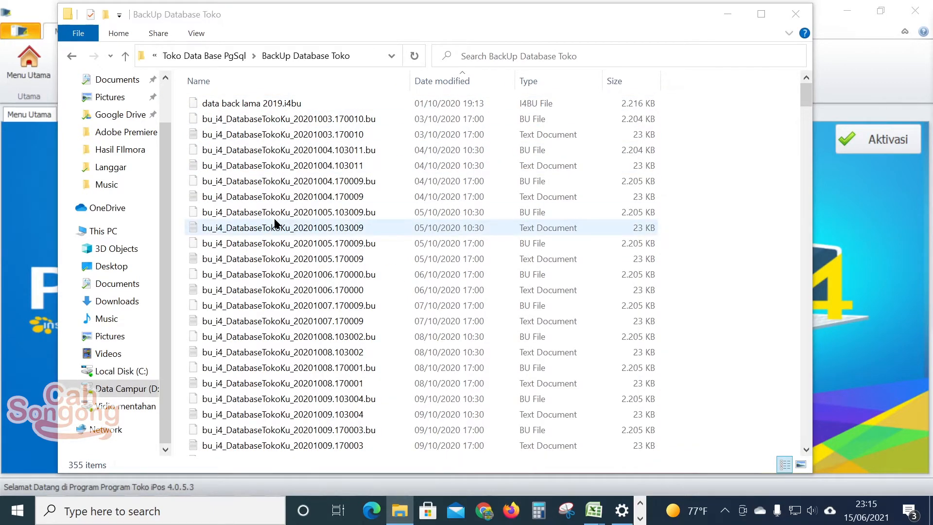
pyautogui.scroll(-11, 536, 203)
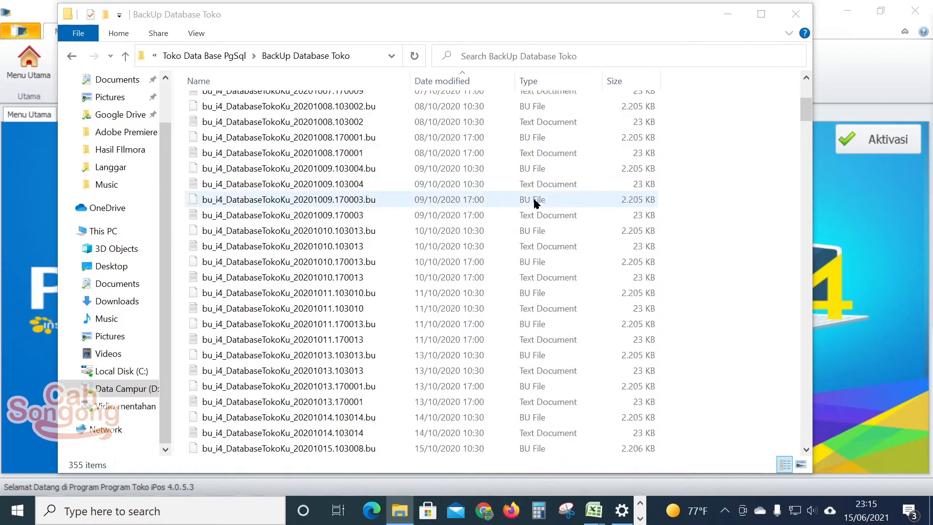
pyautogui.scroll(-20, 539, 204)
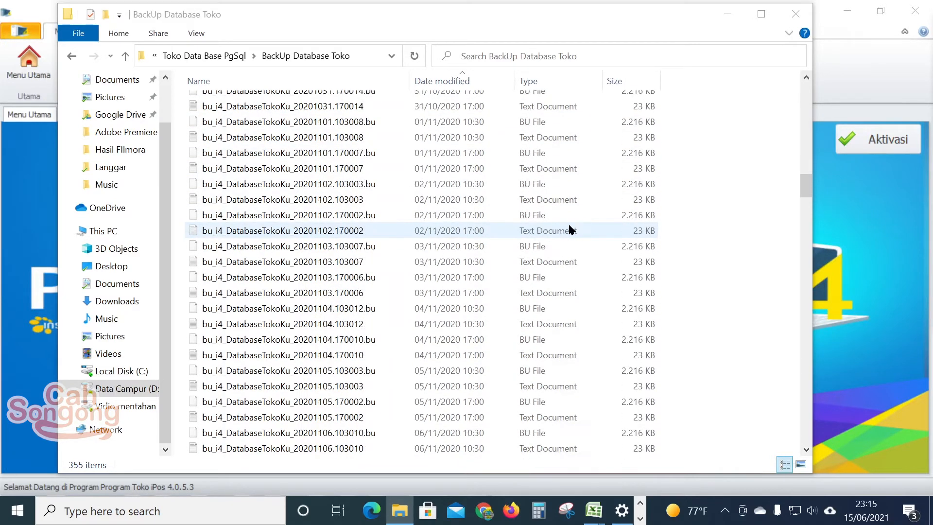
pyautogui.scroll(-12, 567, 238)
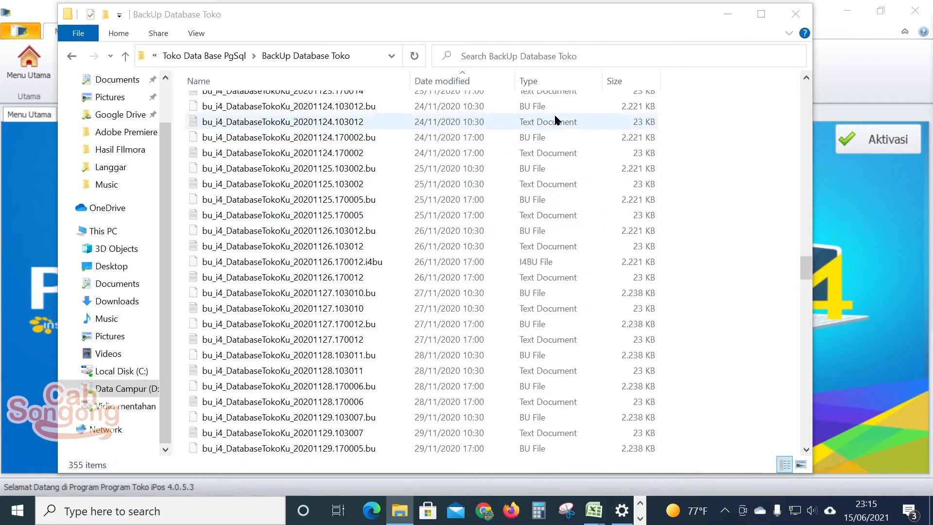
pyautogui.scroll(20, 599, 154)
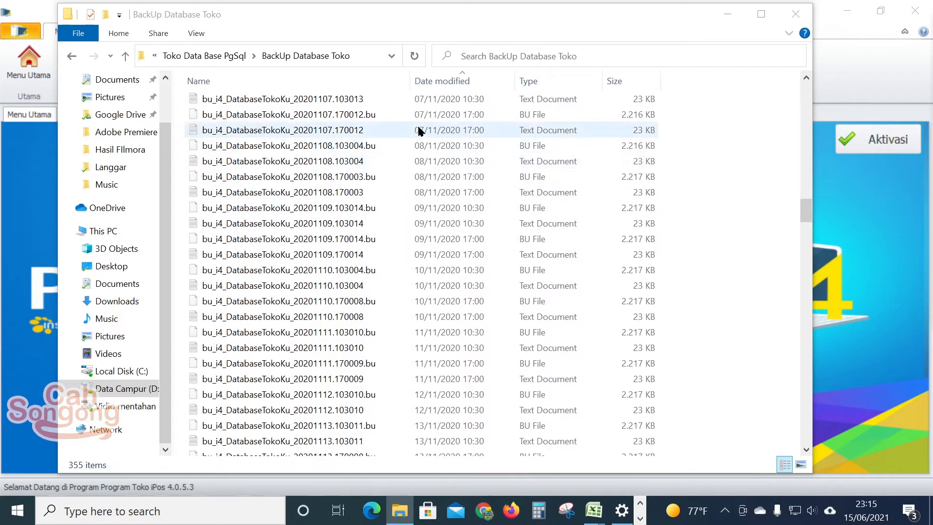
pyautogui.scroll(20, 470, 135)
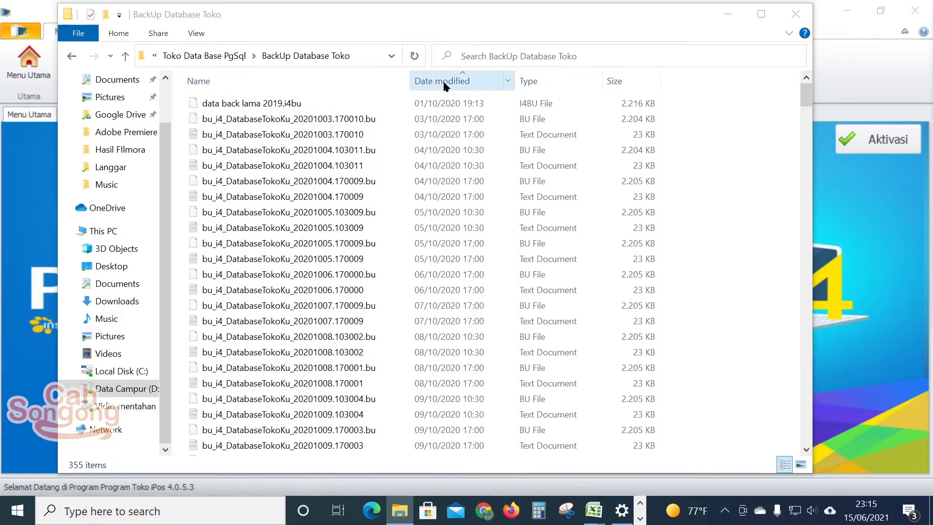
# Step: Sort backups by Date modified, newest first, and select the 16/01/2021 10:30 .bu file
pyautogui.click(470, 82)
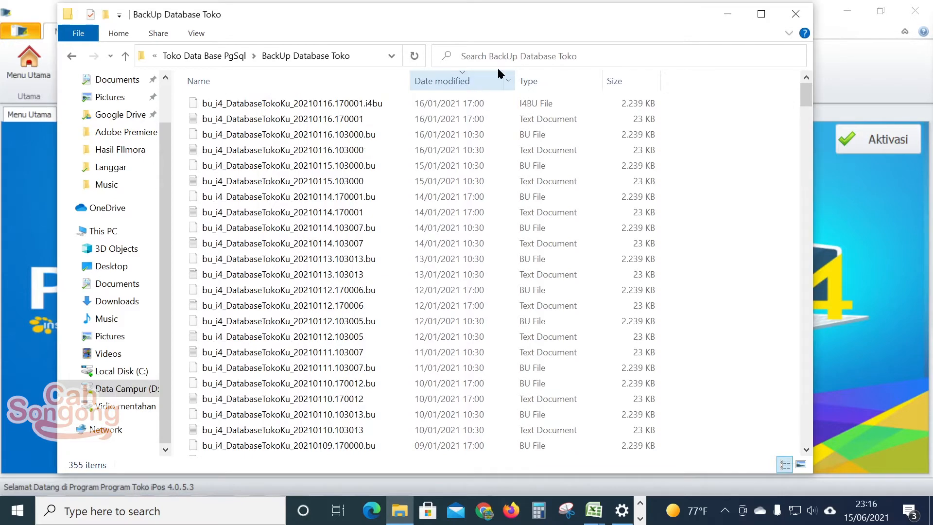
pyautogui.click(476, 81)
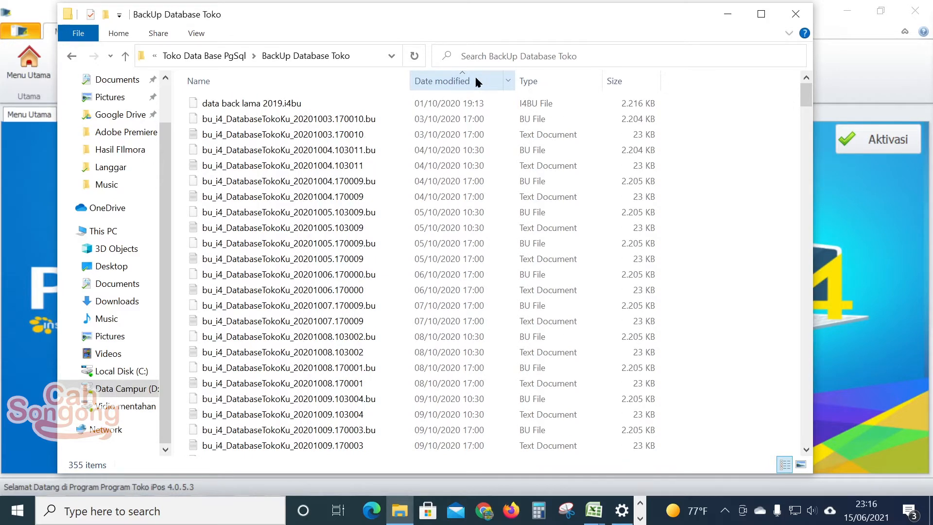
pyautogui.click(476, 80)
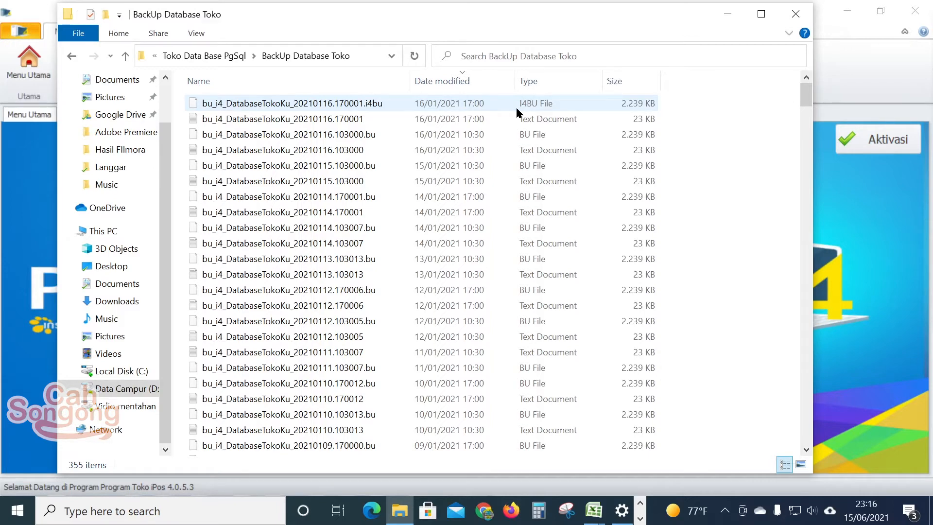
pyautogui.click(403, 138)
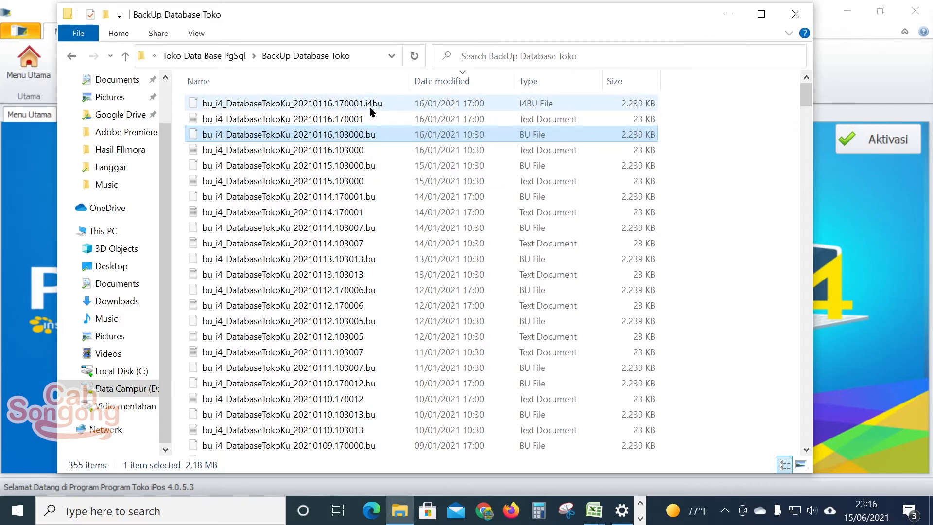
# Step: Rename bu_i4_DatabaseTokoKu_20210116.103000.bu to end in .i4bu, confirming the extension change
pyautogui.rightClick(361, 139)
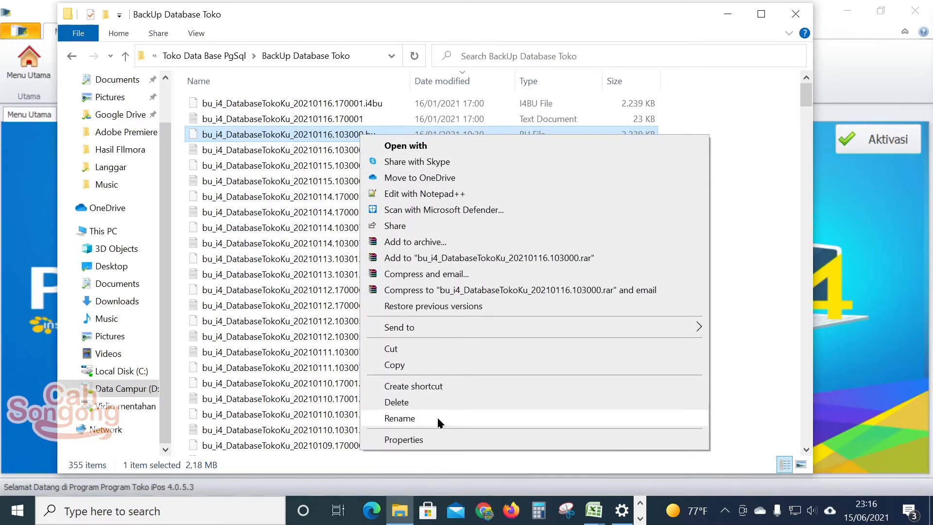
pyautogui.click(436, 418)
pyautogui.click(390, 135)
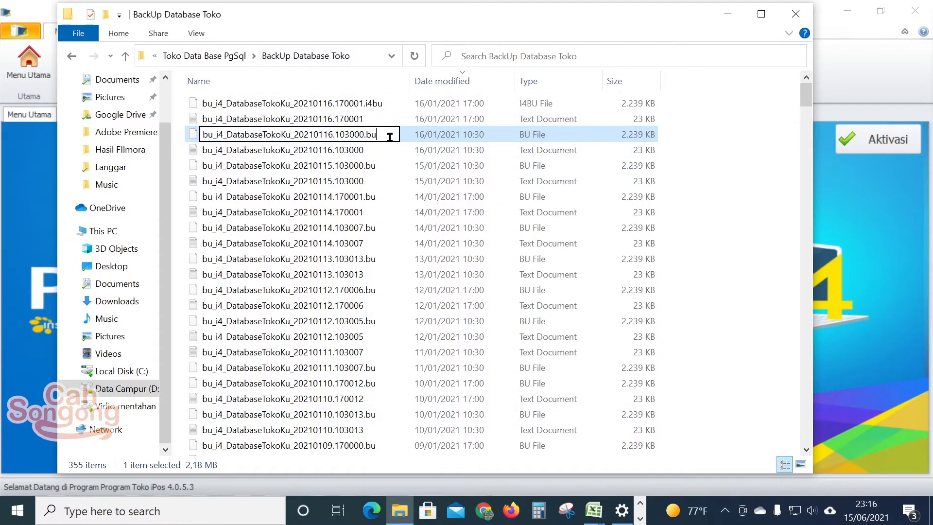
pyautogui.press('BackSpace')
pyautogui.press('BackSpace')
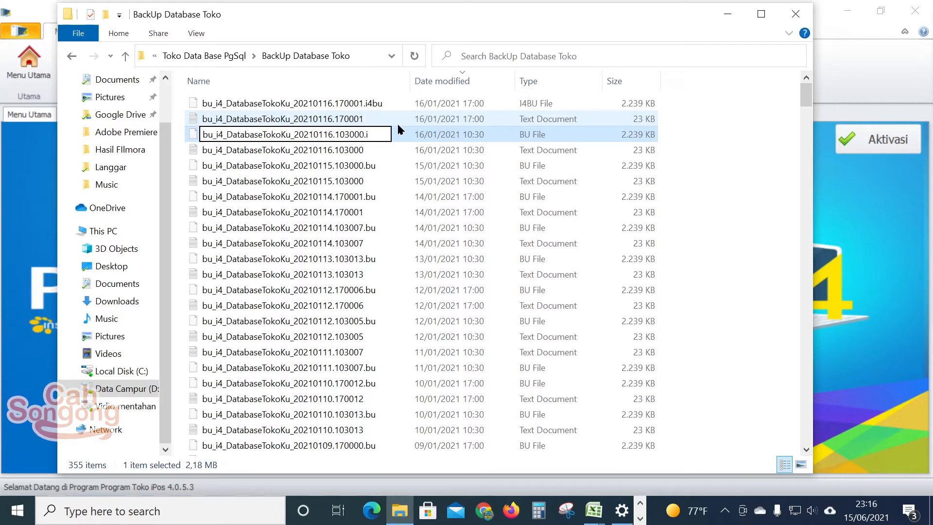
pyautogui.write('bu')
pyautogui.press('Return')
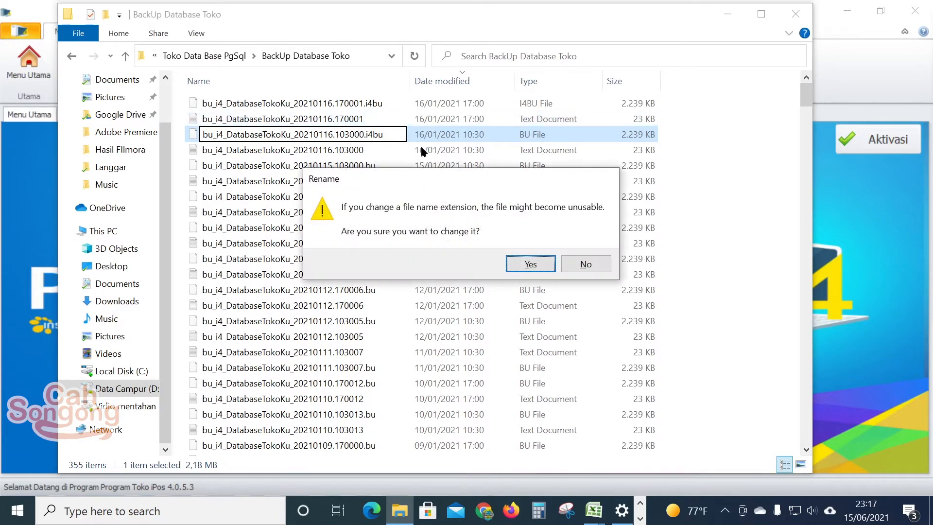
pyautogui.click(532, 263)
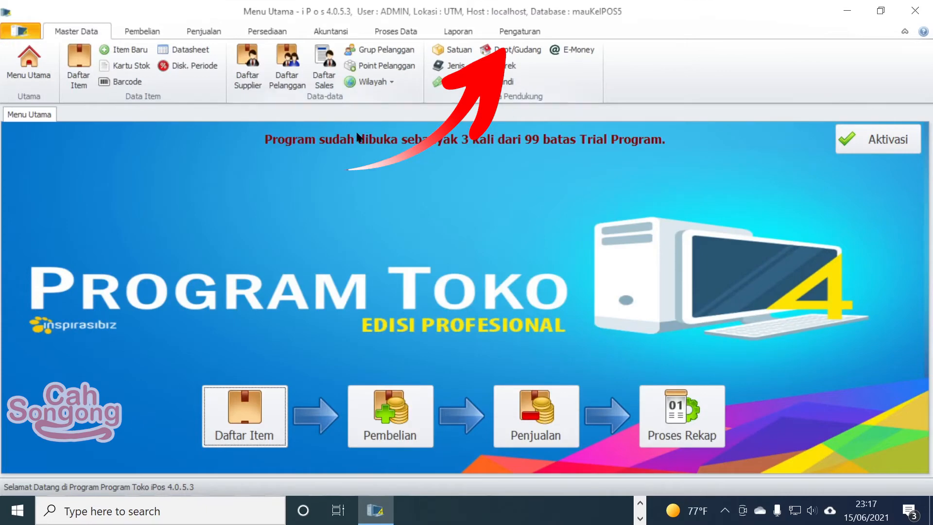
# Step: From Pengaturan, open Restore Database for mauKeIPOS5 and browse its backup file picker to This PC
pyautogui.click(521, 31)
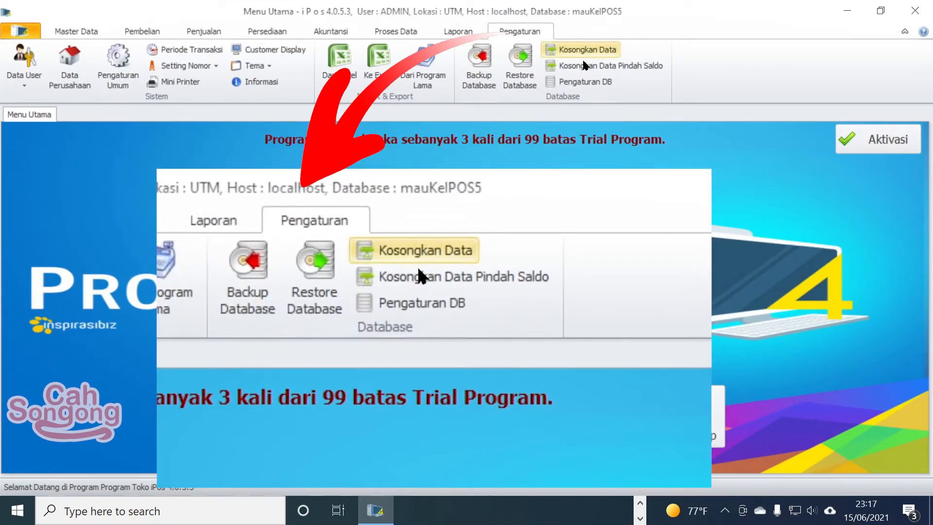
pyautogui.click(534, 71)
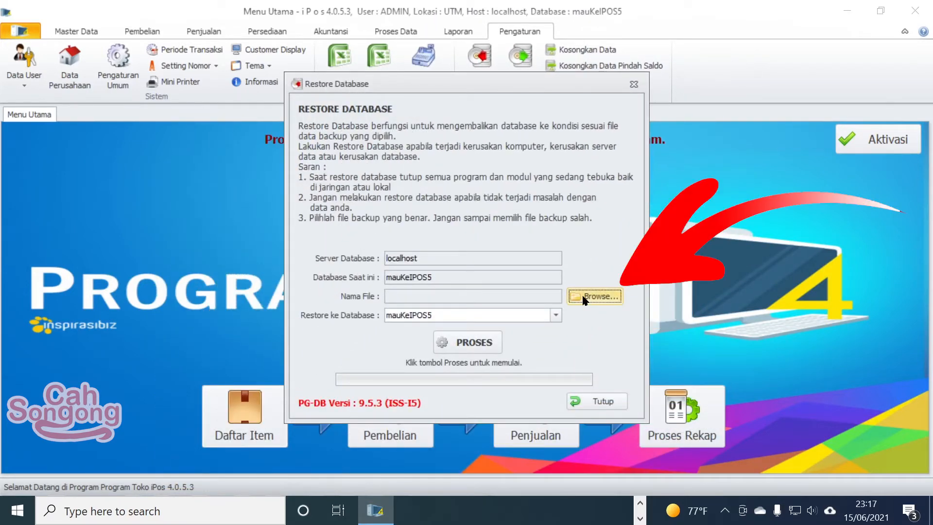
pyautogui.click(594, 297)
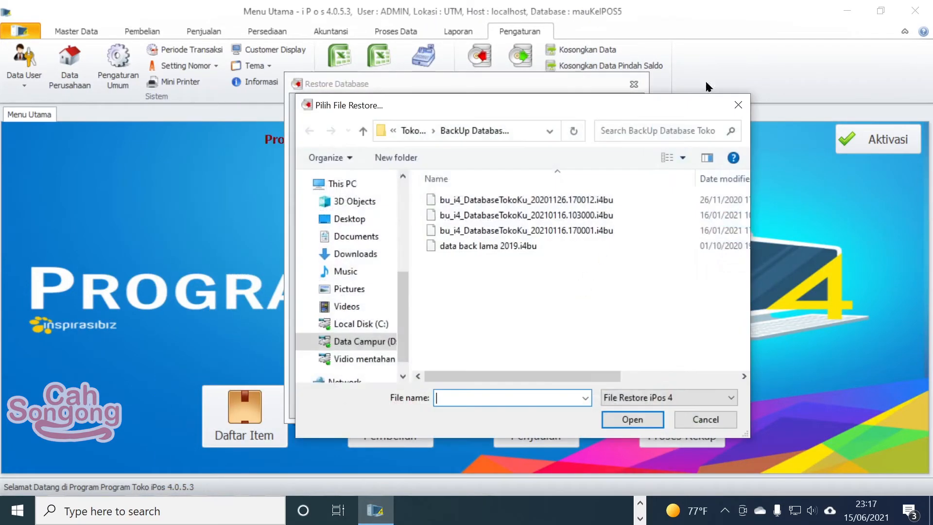
pyautogui.click(738, 105)
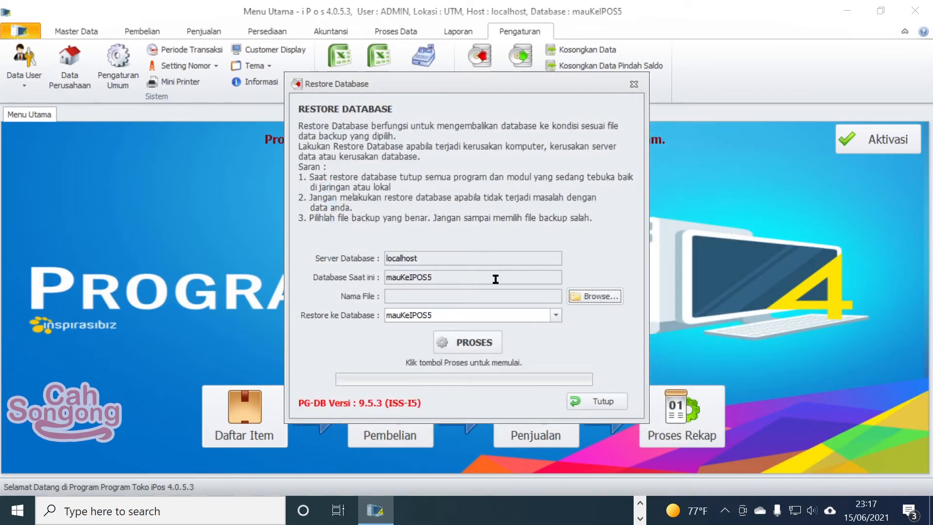
pyautogui.click(588, 299)
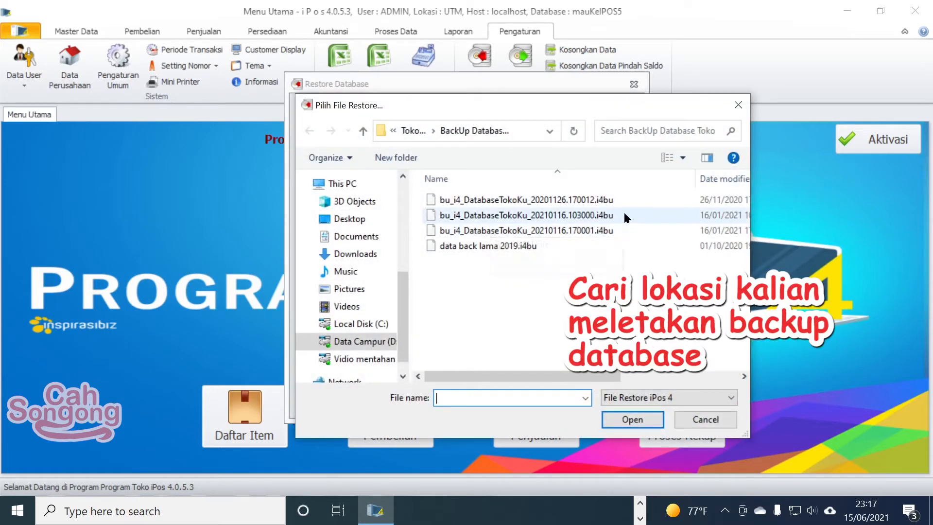
pyautogui.moveTo(566, 383)
pyautogui.mouseDown()
pyautogui.moveTo(641, 376)
pyautogui.moveTo(571, 379)
pyautogui.mouseUp()
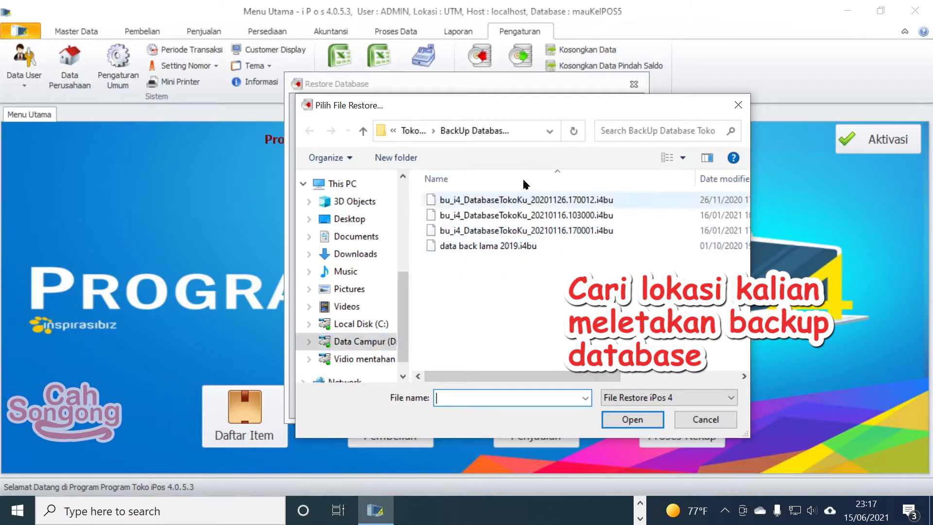
pyautogui.click(336, 183)
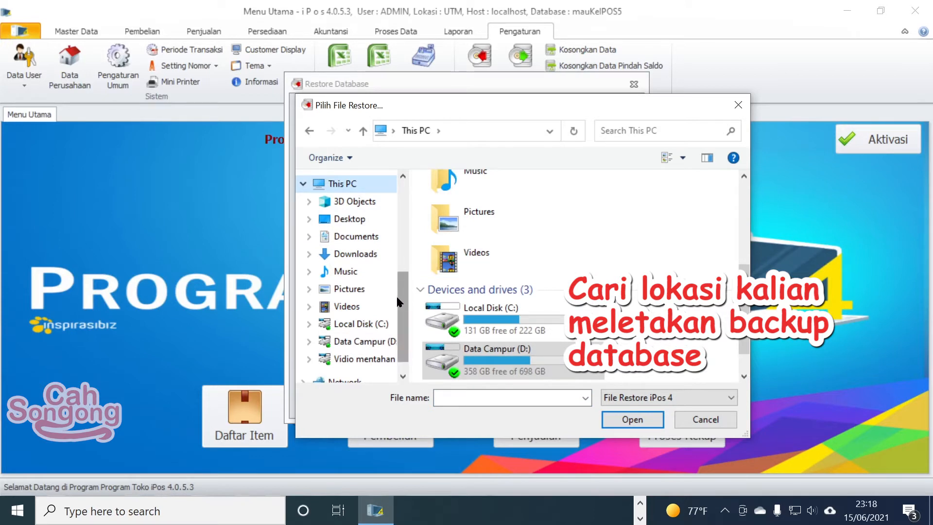
# Step: Browse the restore picker to D:\Toko Data Base PgSql\BackUp Database Toko, showing four .i4bu backups
pyautogui.scroll(-2, 405, 301)
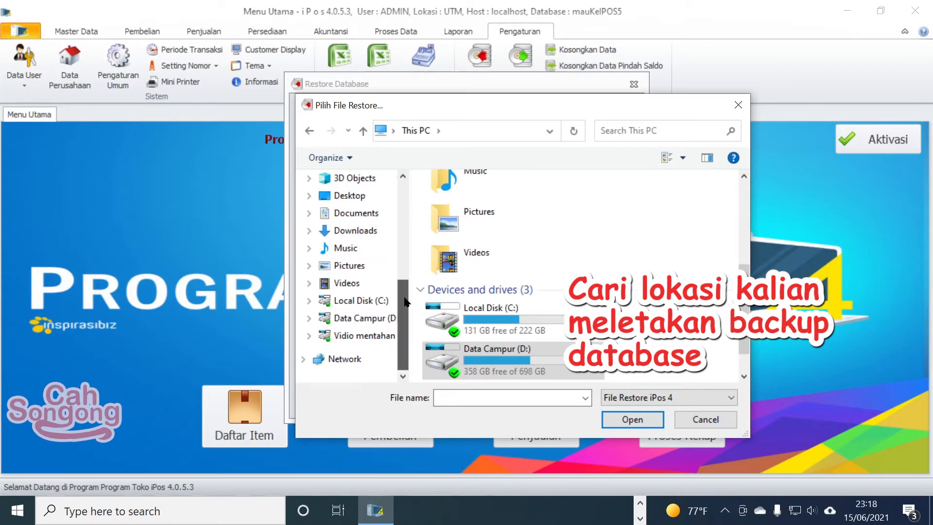
pyautogui.click(381, 317)
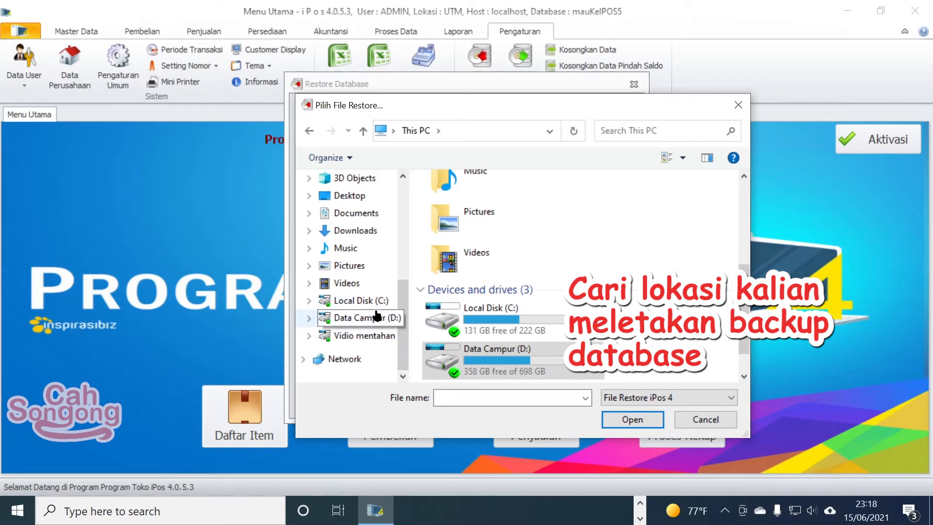
pyautogui.scroll(-4, 586, 269)
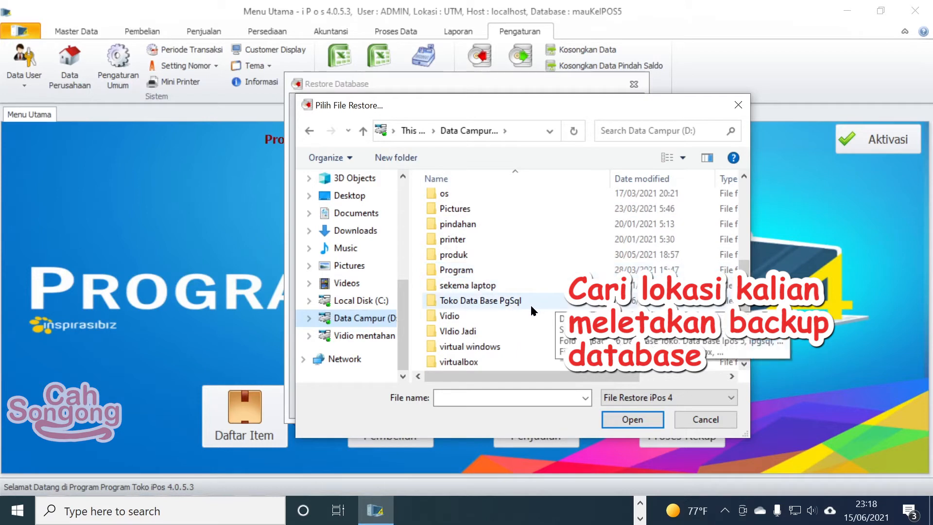
pyautogui.click(529, 302)
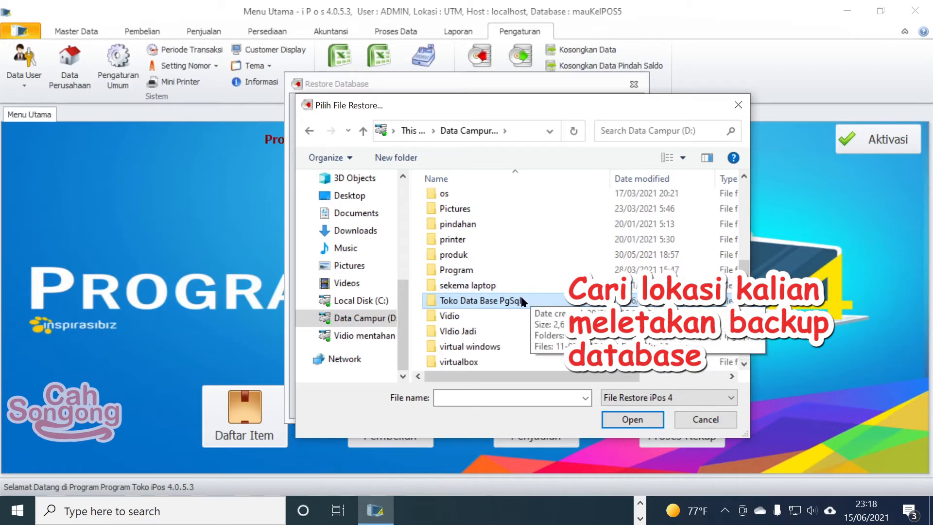
pyautogui.doubleClick(516, 299)
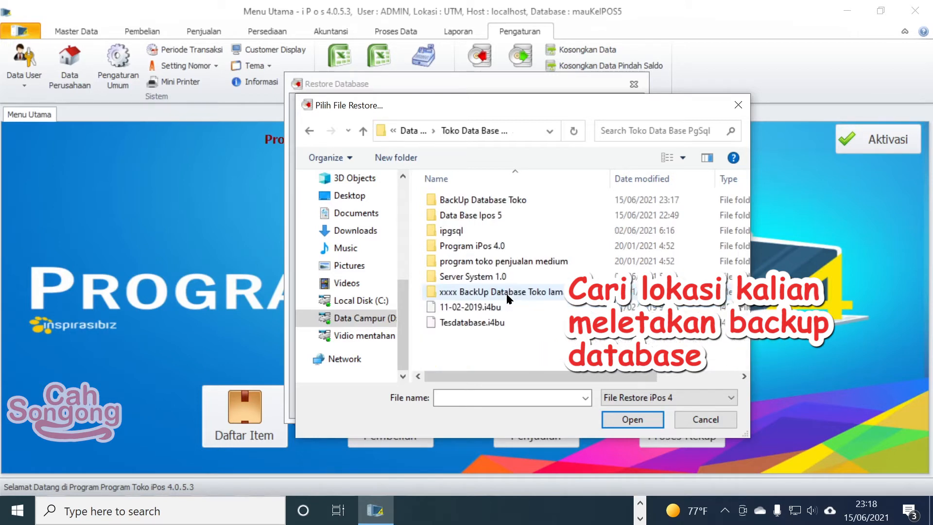
pyautogui.doubleClick(522, 202)
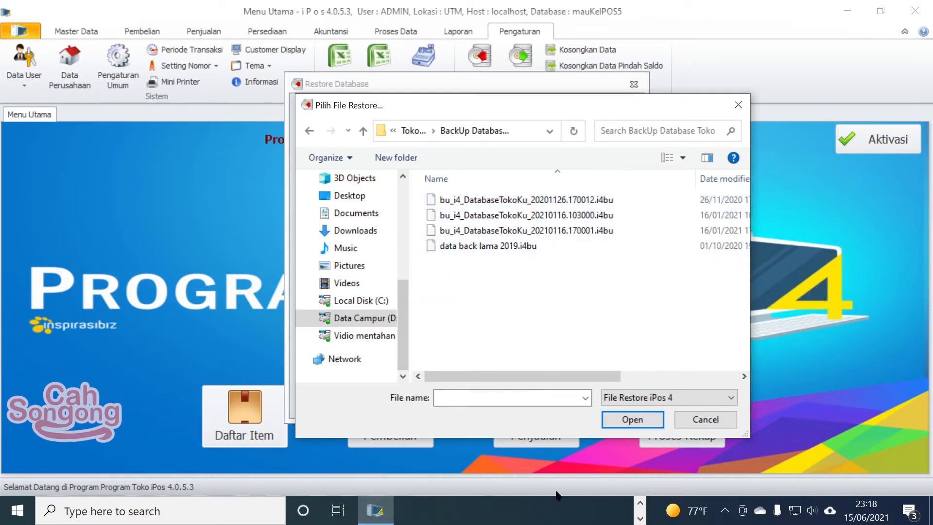
pyautogui.click(640, 519)
# Step: Bring File Explorer forward and scroll through the backup files in BackUp Database Toko
pyautogui.click(640, 519)
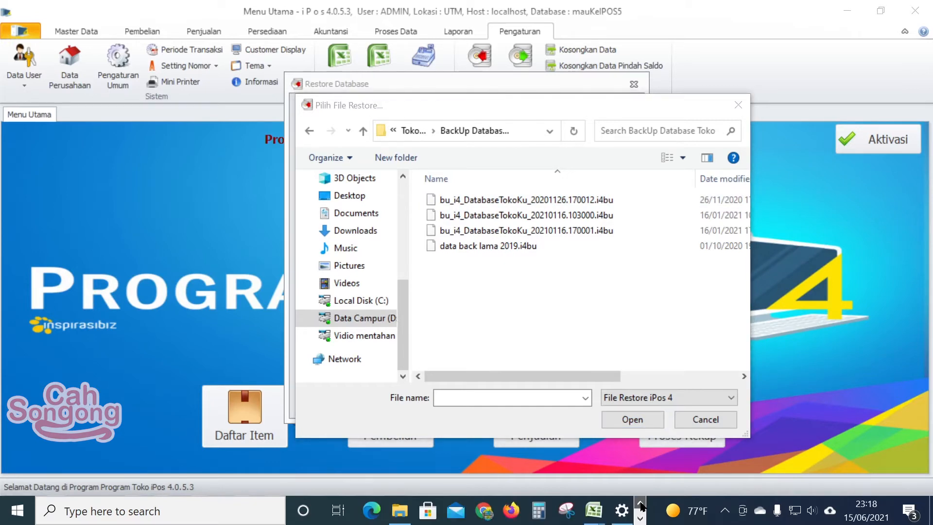
pyautogui.click(400, 511)
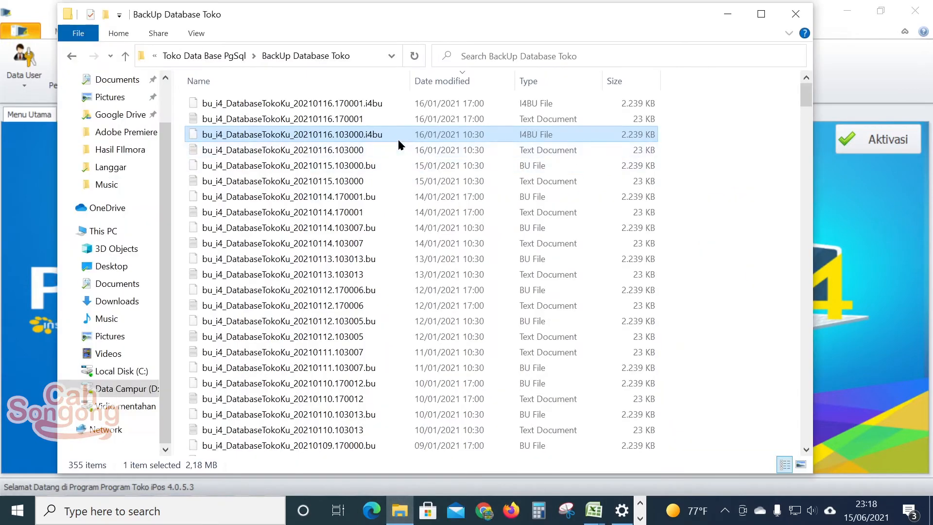
pyautogui.scroll(-15, 459, 251)
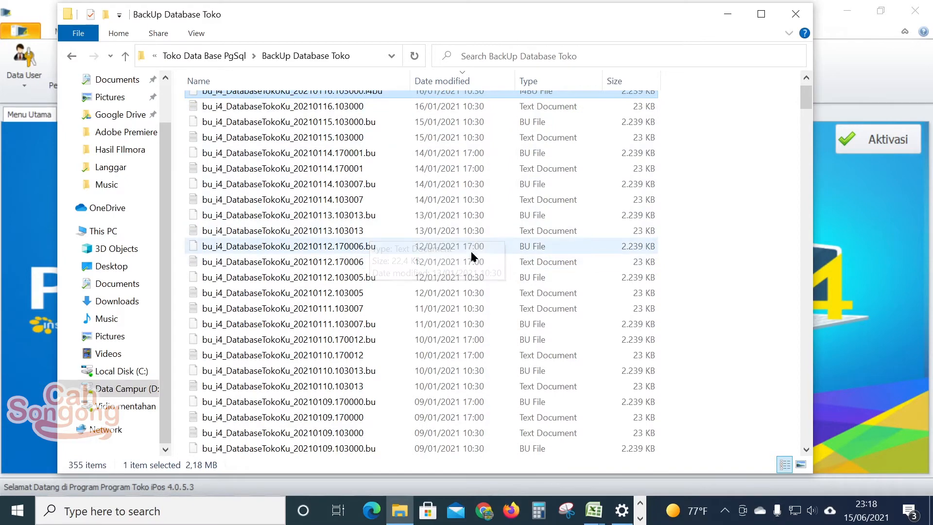
pyautogui.scroll(-5, 472, 316)
pyautogui.scroll(20, 471, 334)
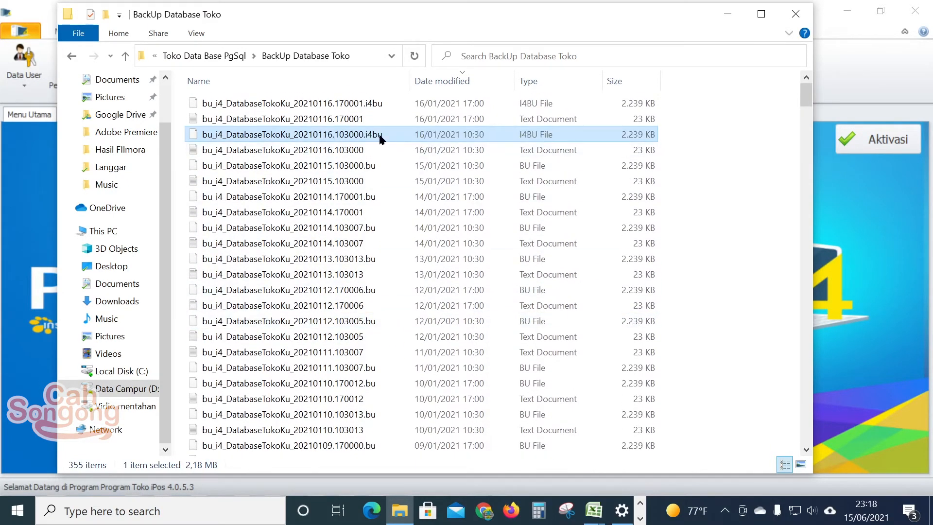
# Step: Minimize the File Explorer folder window so the Pilih File Restore chooser is visible
pyautogui.click(724, 16)
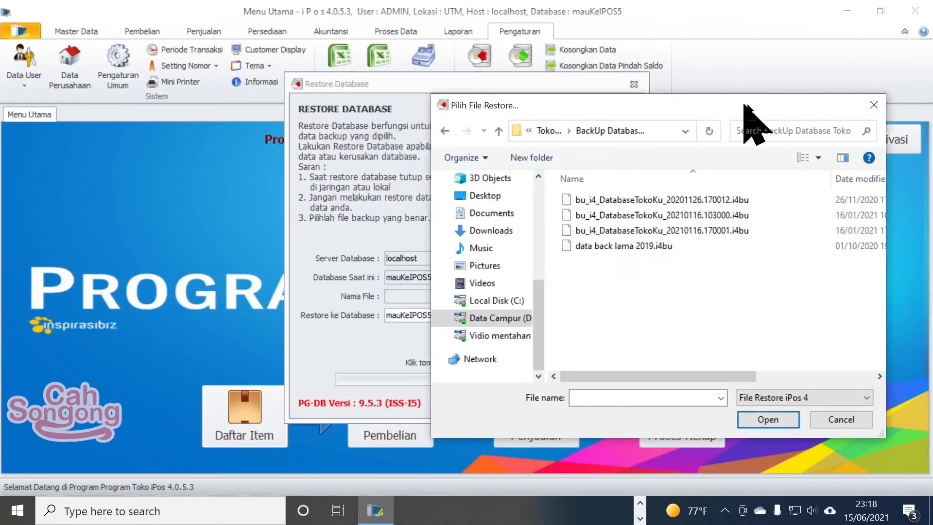
pyautogui.moveTo(744, 105); pyautogui.dragTo(769, 107)
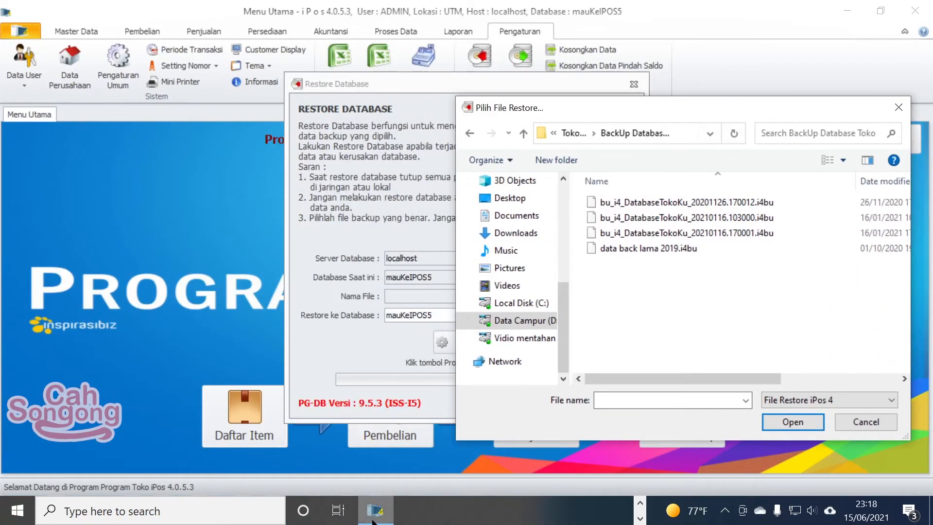
pyautogui.click(640, 502)
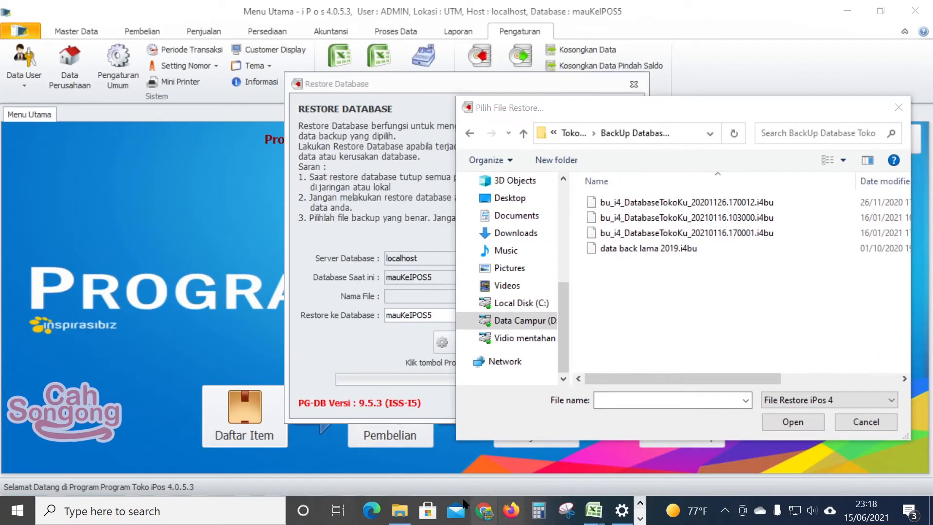
pyautogui.click(400, 510)
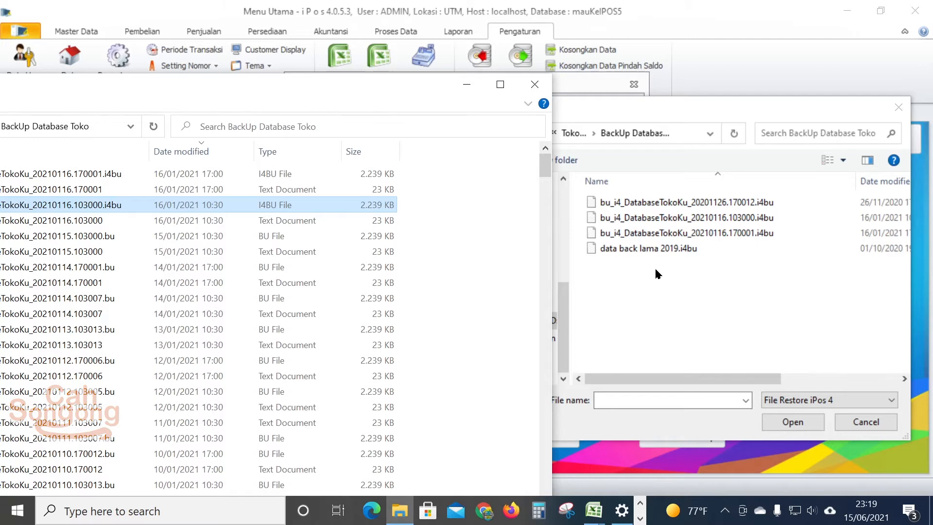
pyautogui.click(466, 86)
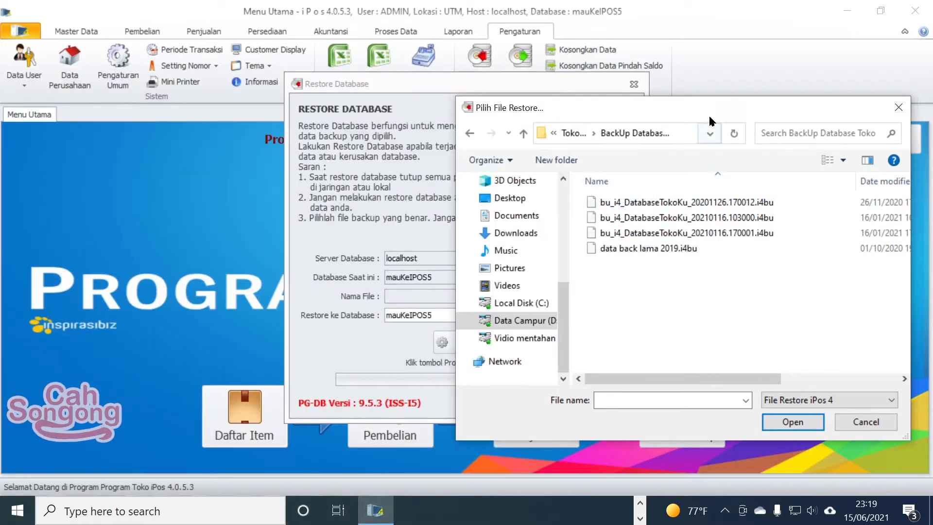
# Step: Widen the restore chooser, sort by date, and open bu_i4_DatabaseTokoKu_20210116.170001.i4bu
pyautogui.moveTo(710, 121); pyautogui.dragTo(453, 91)
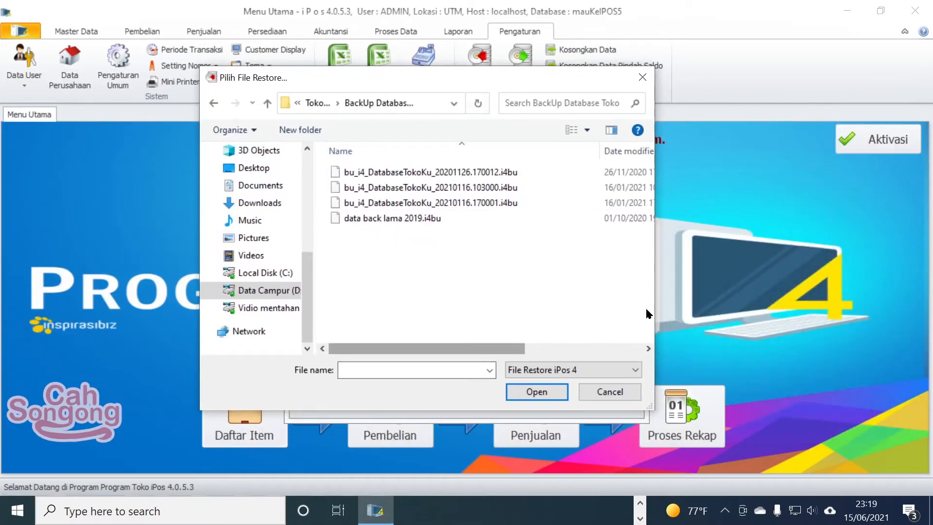
pyautogui.moveTo(656, 300); pyautogui.dragTo(819, 299)
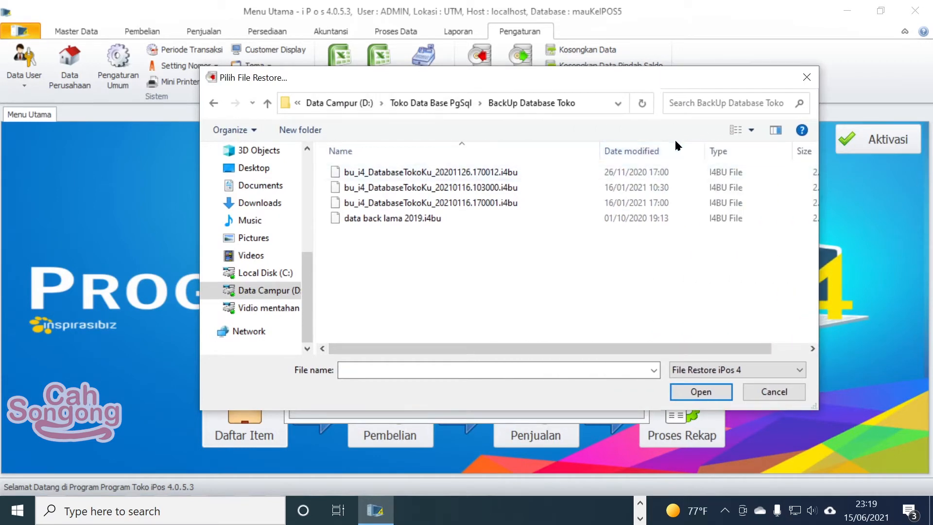
pyautogui.click(675, 151)
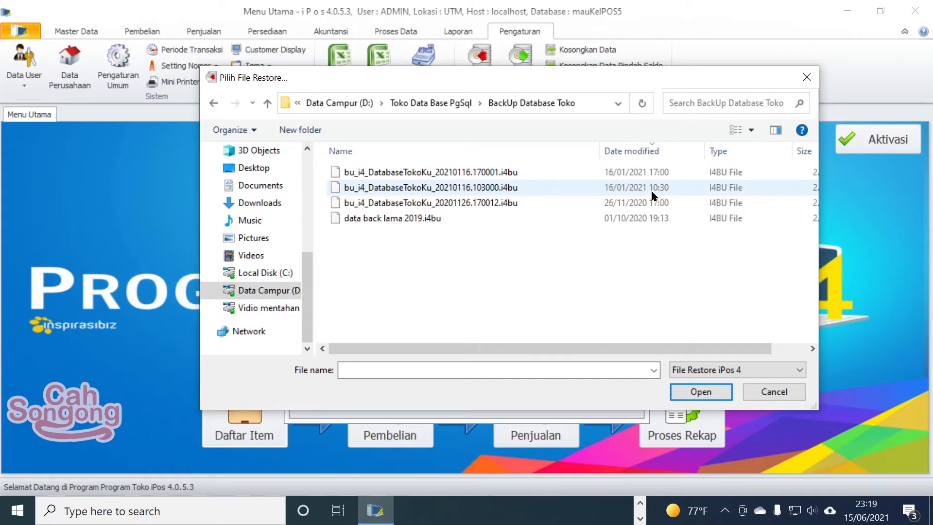
pyautogui.click(693, 174)
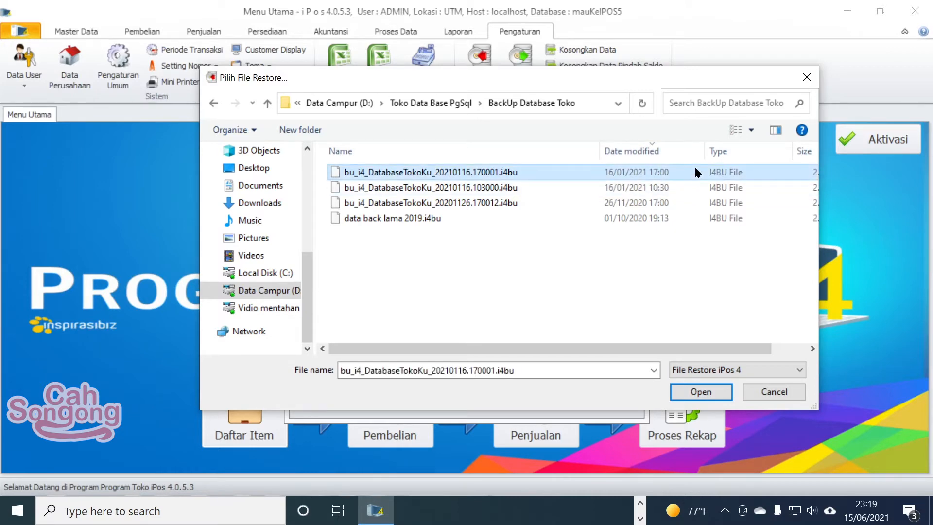
pyautogui.click(710, 388)
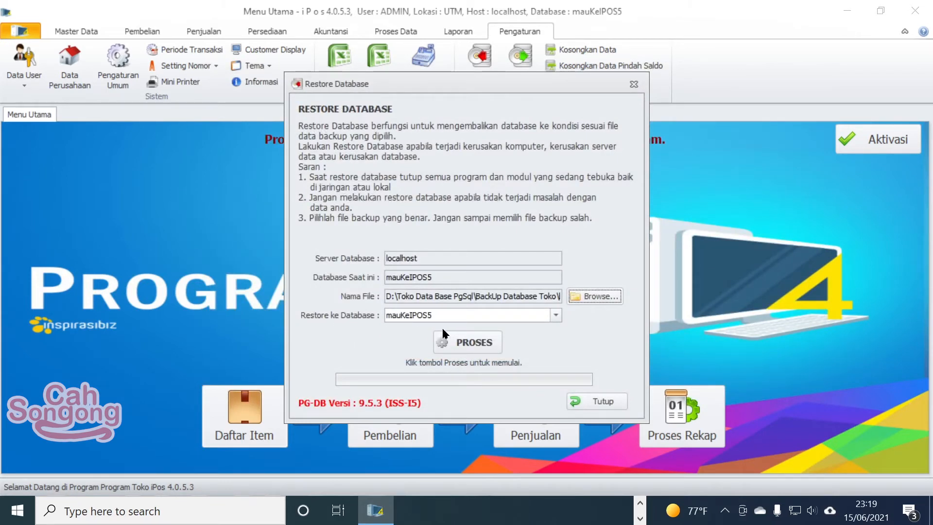
# Step: Run PROSES to restore the backup over mauKeIPOS5, confirming the overwrite and the completion message
pyautogui.click(480, 346)
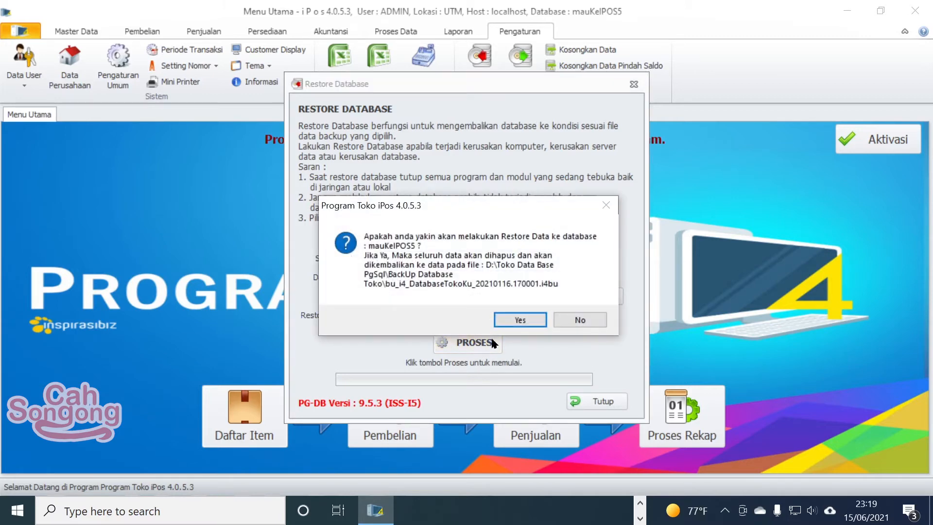
pyautogui.click(526, 322)
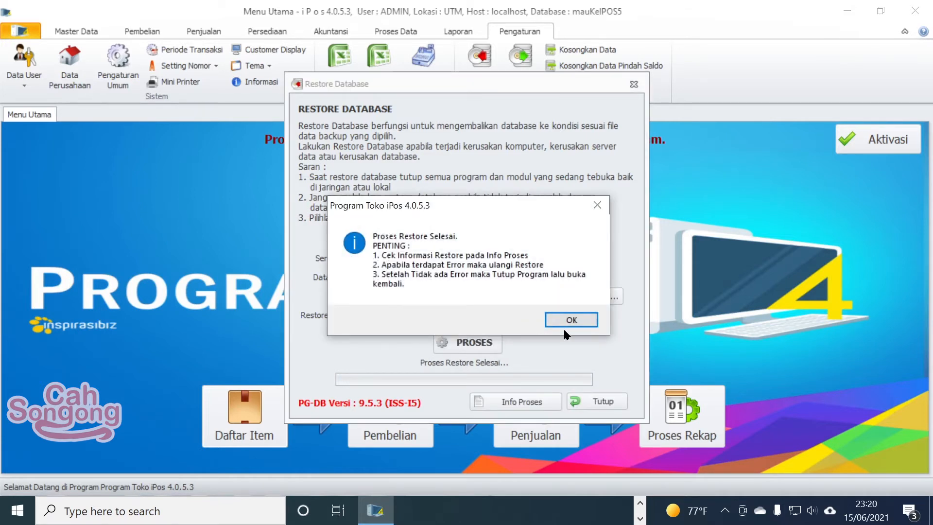
pyautogui.click(572, 318)
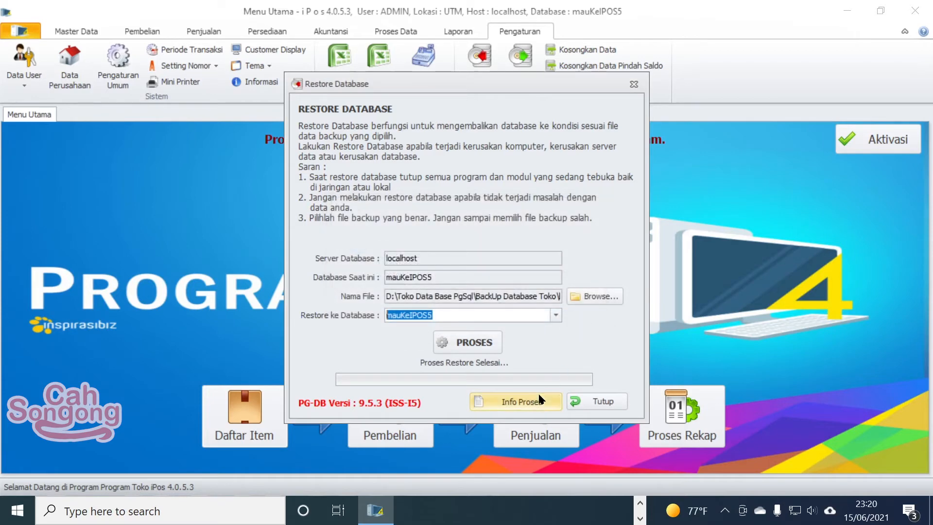
# Step: Check the pg_restore log in Info Proses, then close the restore window and shut iPos 4 down
pyautogui.click(539, 400)
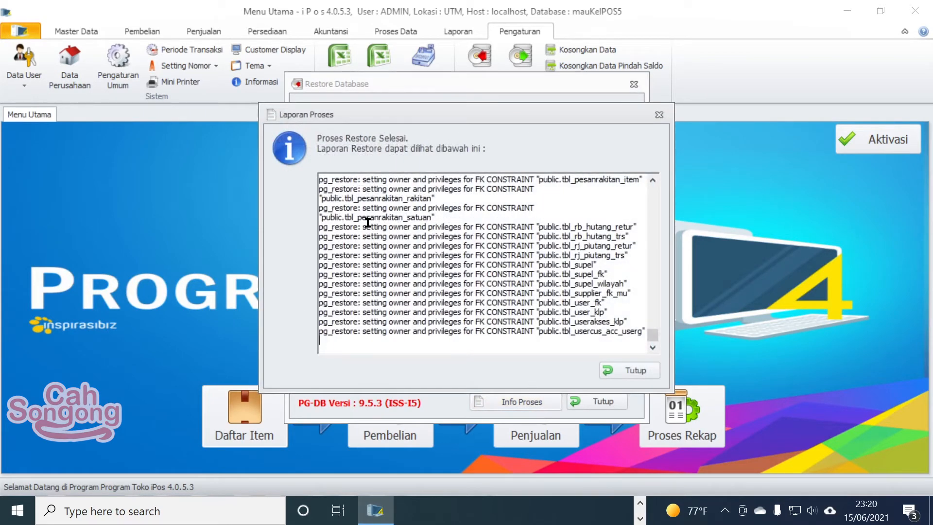
pyautogui.scroll(1, 368, 222)
pyautogui.scroll(5, 572, 289)
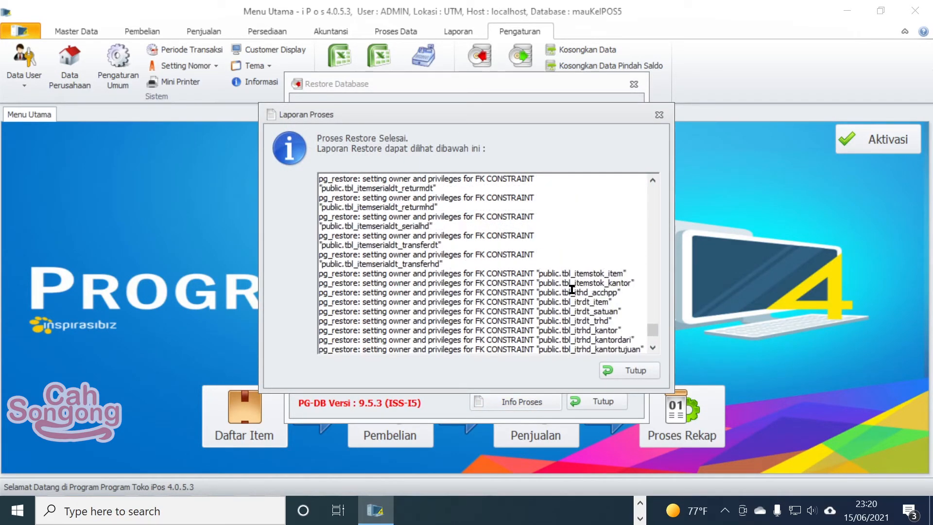
pyautogui.click(660, 114)
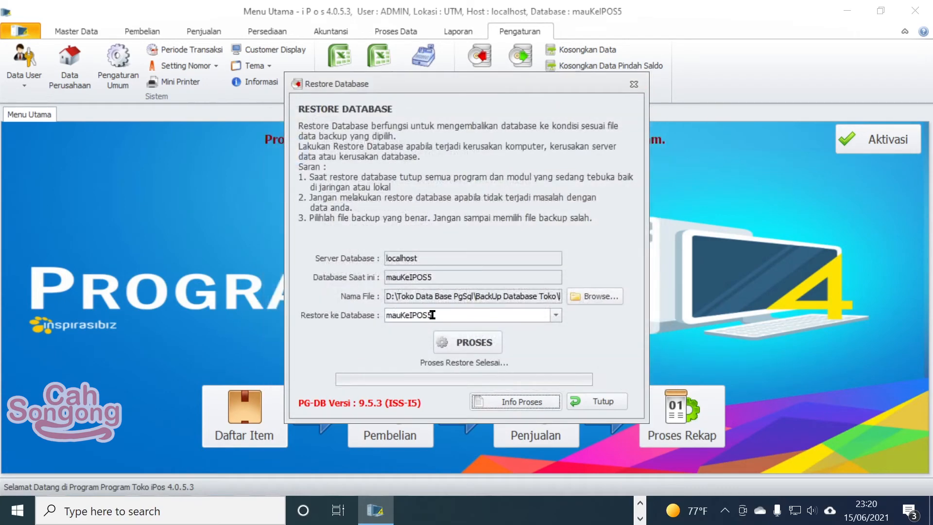
pyautogui.click(583, 400)
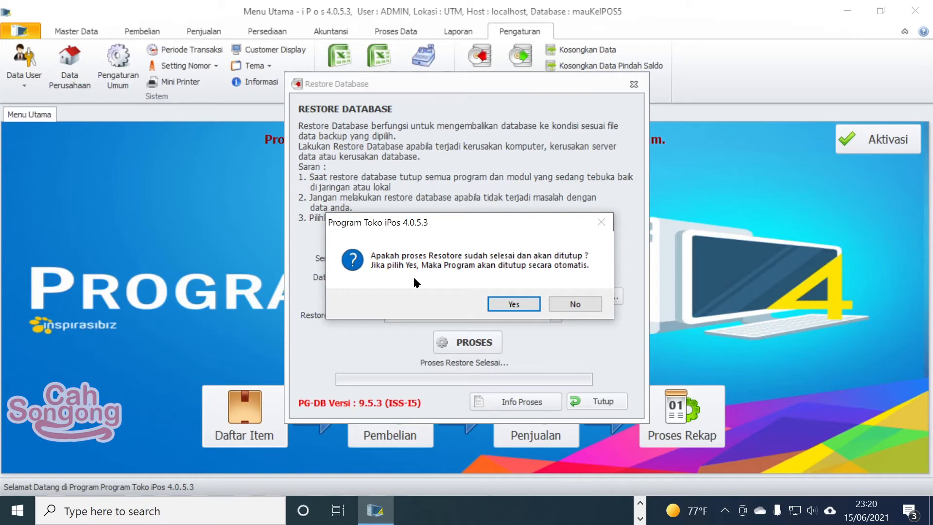
pyautogui.click(524, 305)
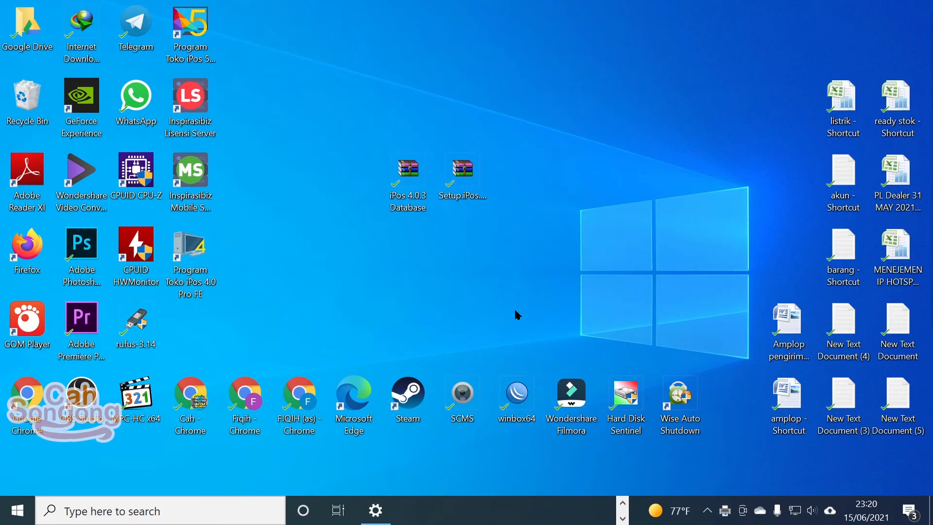
# Step: Relaunch iPos 4 from its desktop icon, dismiss the registration error, and run it as administrator
pyautogui.doubleClick(208, 267)
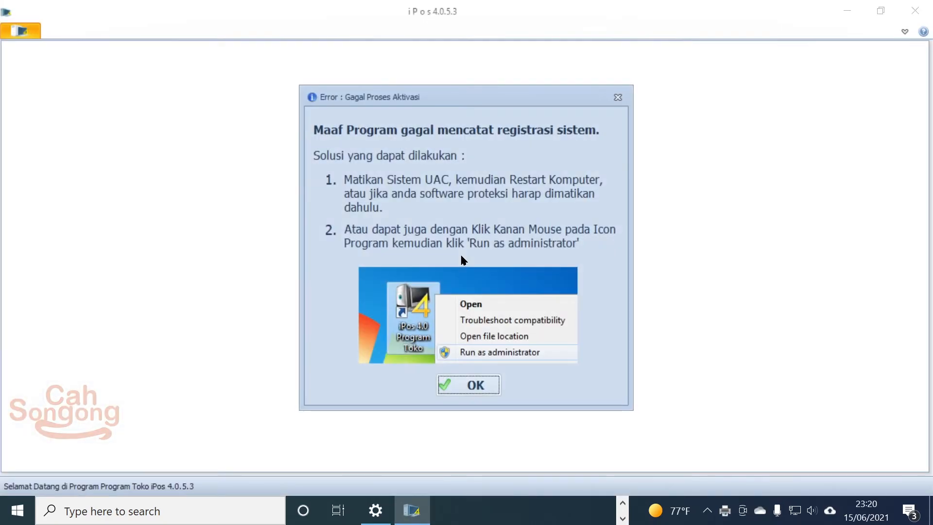
pyautogui.click(475, 382)
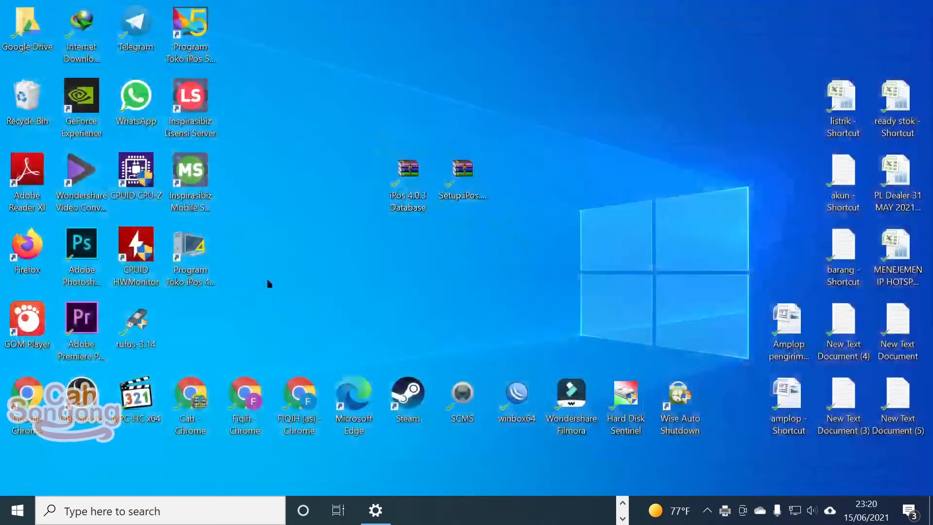
pyautogui.rightClick(185, 252)
pyautogui.click(257, 171)
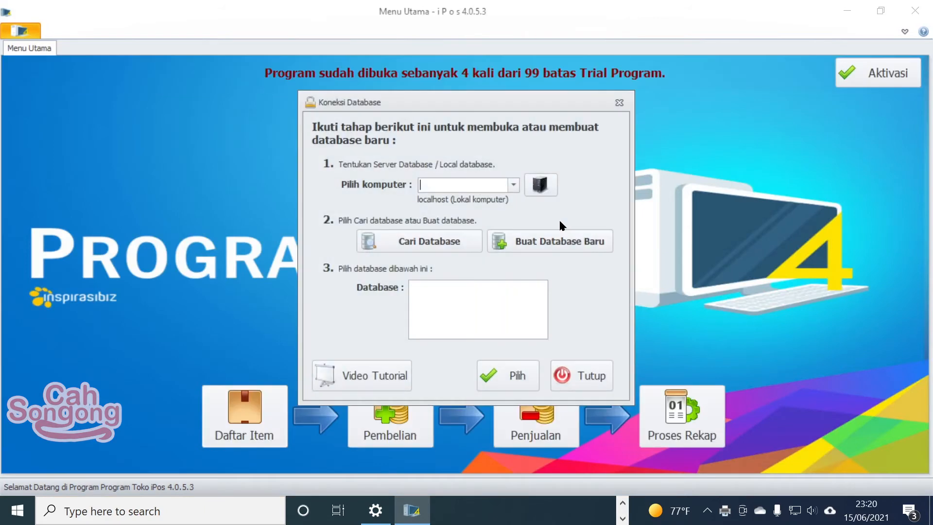
# Step: Search localhost and open the restored mauKeIPOS5 database
pyautogui.click(445, 242)
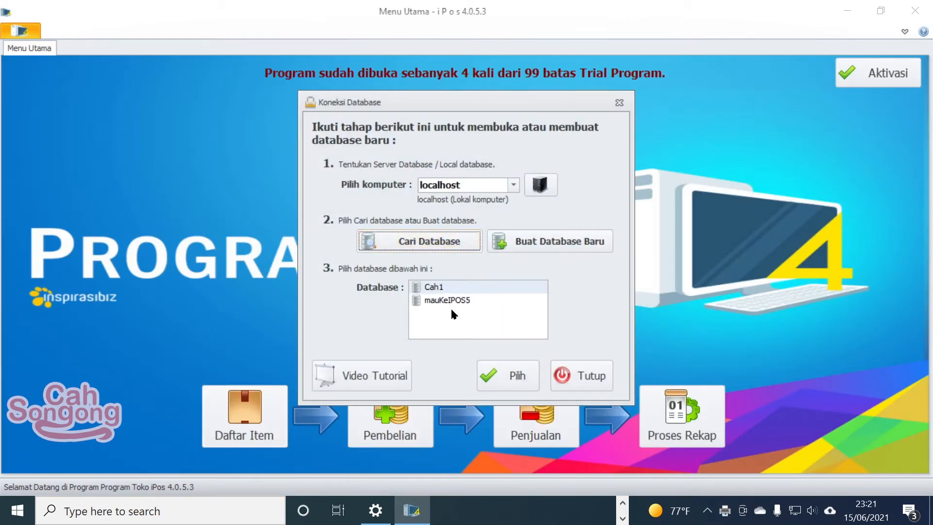
pyautogui.click(452, 303)
pyautogui.click(519, 378)
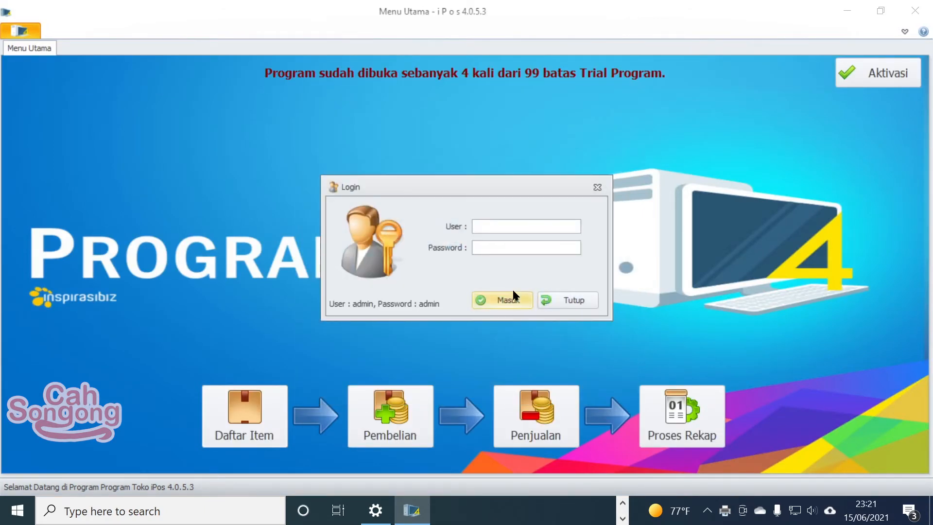
# Step: Sign in with the account password and dismiss the debt reminder and usage notice
pyautogui.write('adminadmin')
pyautogui.click(514, 294)
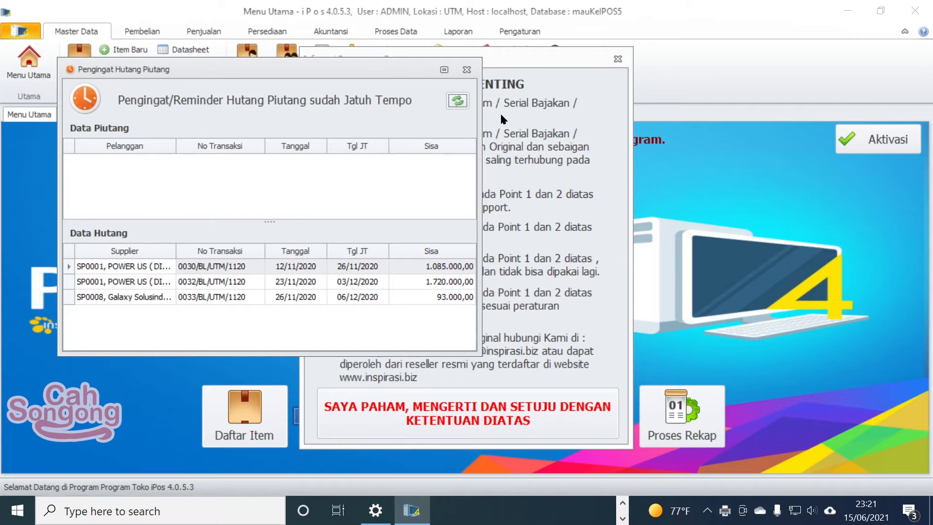
pyautogui.click(467, 70)
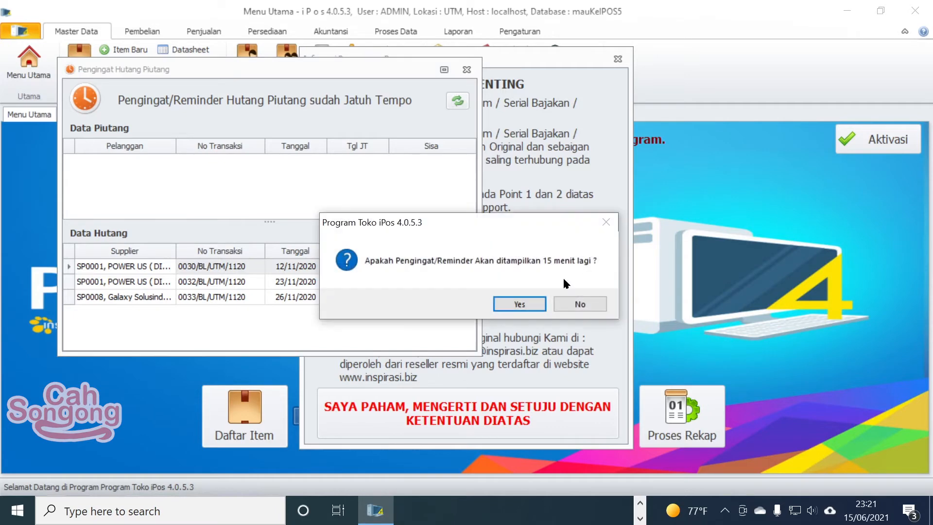
pyautogui.click(572, 304)
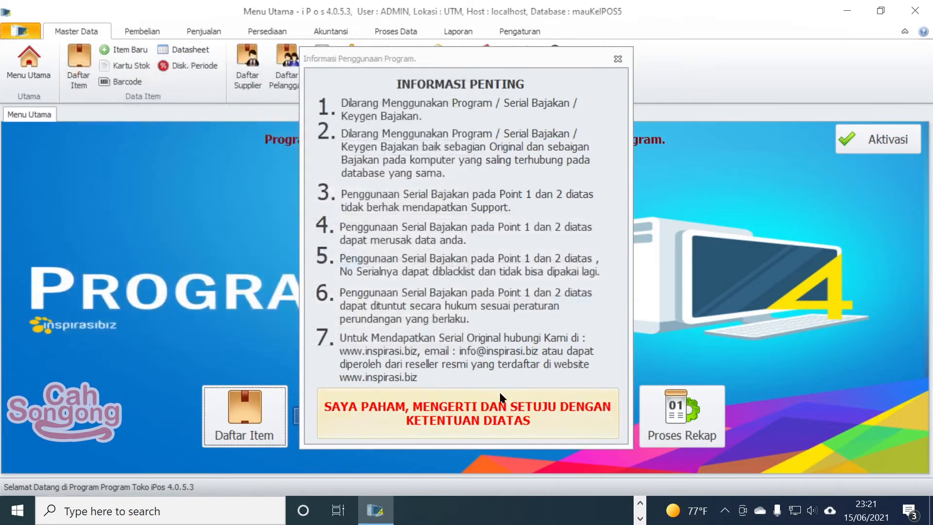
pyautogui.click(509, 410)
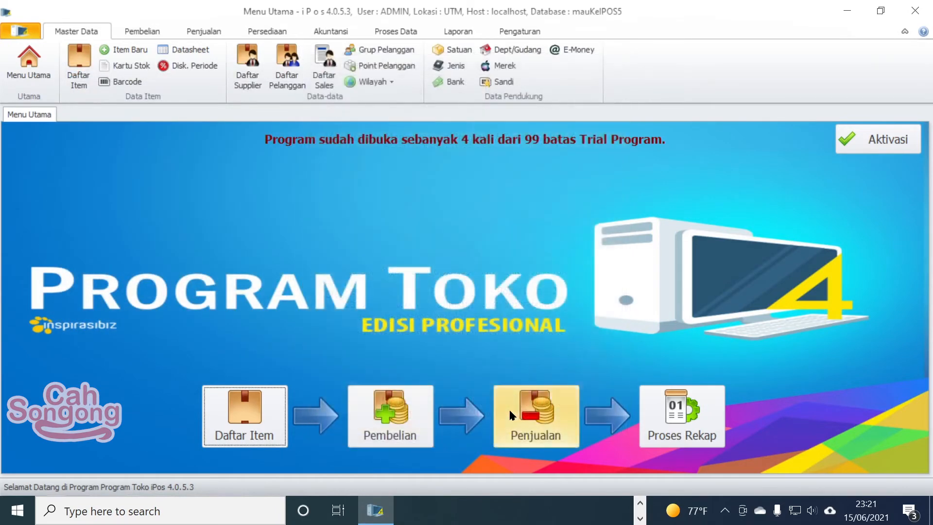
# Step: Page through the 335-item Daftar Item list to page 7 of 9, reviewing keyboard items
pyautogui.click(80, 63)
pyautogui.scroll(-5, 471, 367)
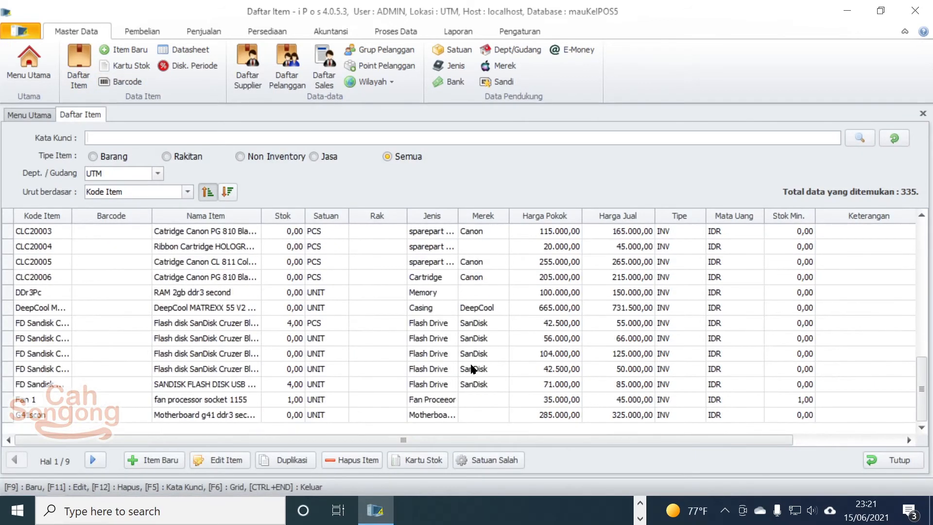
pyautogui.scroll(8, 406, 362)
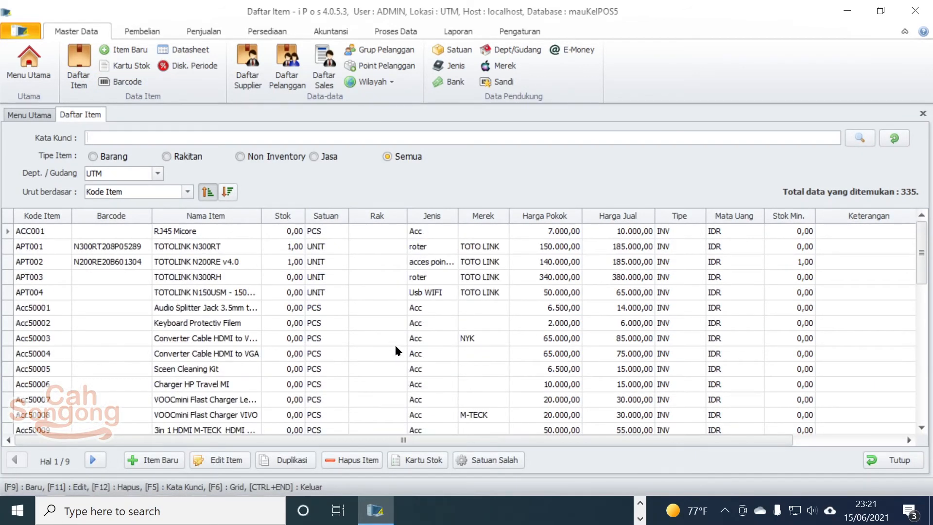
pyautogui.scroll(-5, 341, 317)
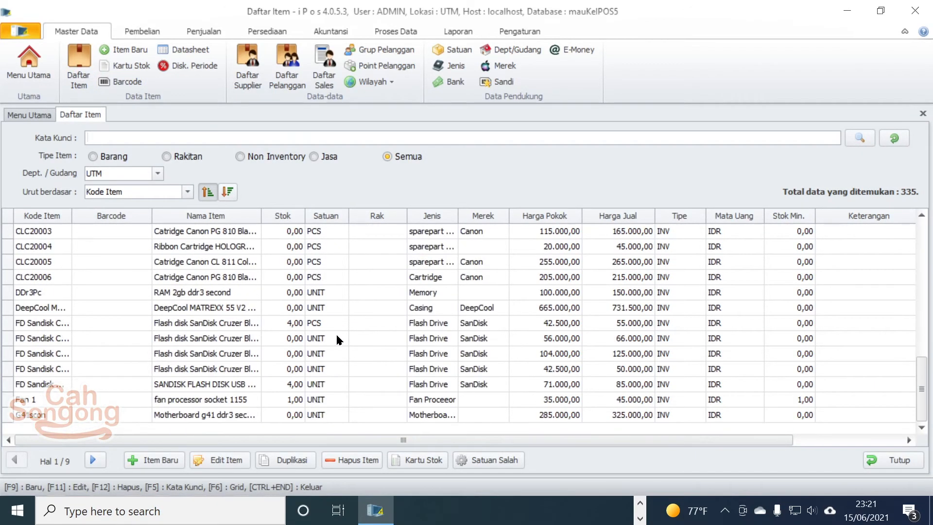
pyautogui.click(97, 460)
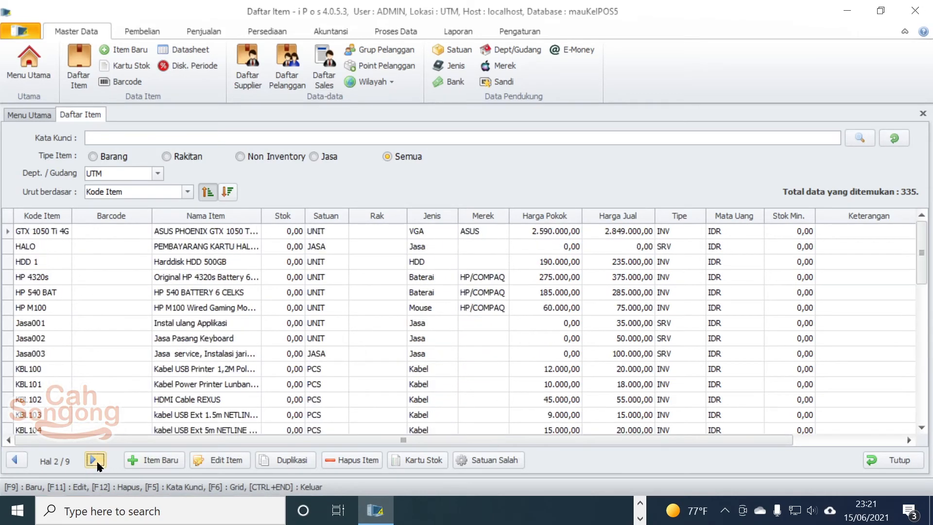
pyautogui.scroll(-6, 403, 306)
pyautogui.click(95, 460)
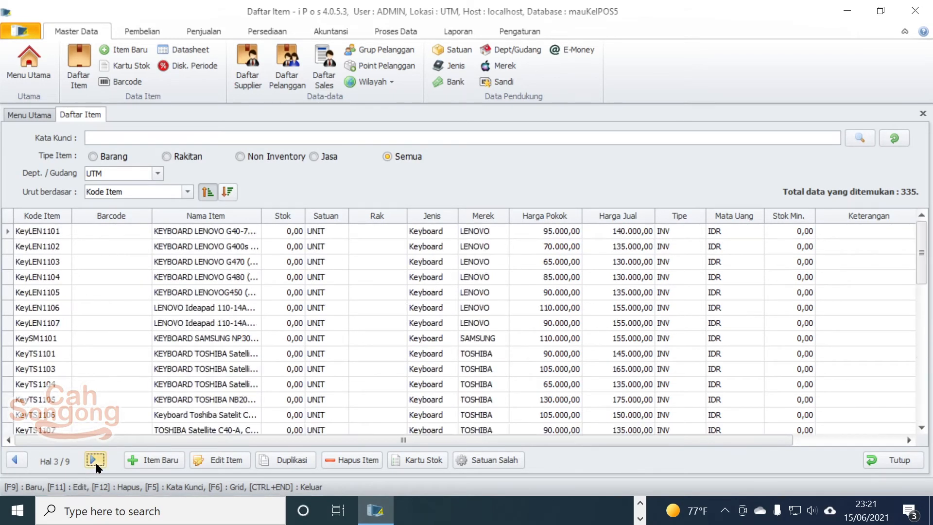
pyautogui.click(96, 459)
pyautogui.click(96, 460)
pyautogui.click(95, 460)
pyautogui.click(95, 460)
pyautogui.scroll(-5, 308, 291)
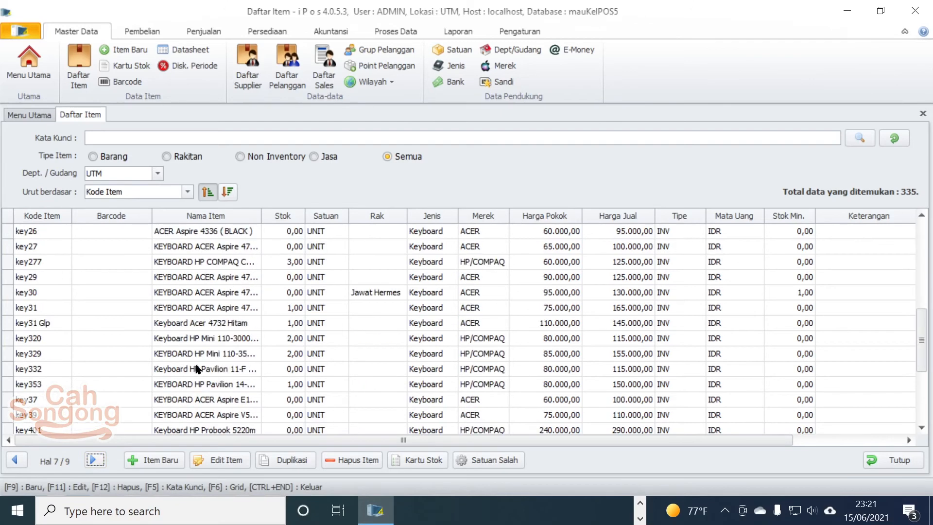
pyautogui.scroll(5, 177, 340)
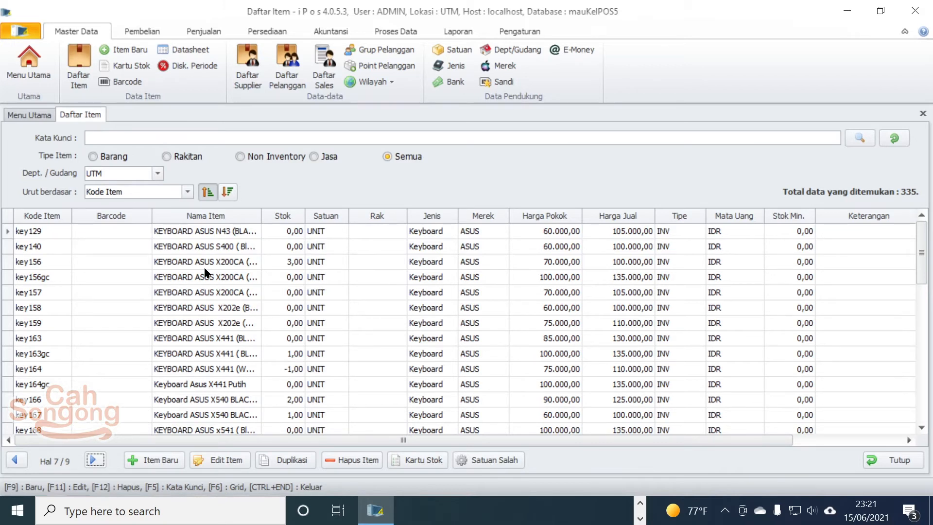
# Step: Close iPos 4 and launch Program Toko iPos 5 from its desktop shortcut
pyautogui.click(916, 11)
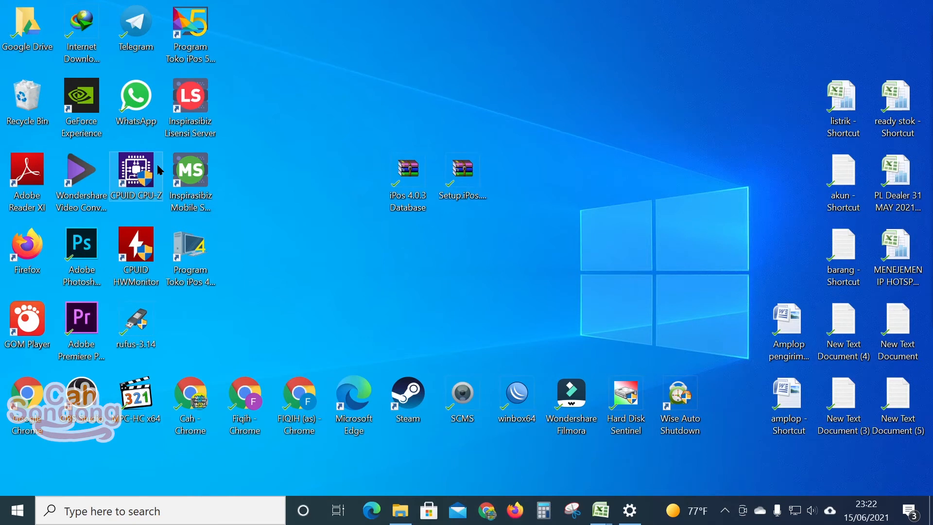
pyautogui.click(310, 133)
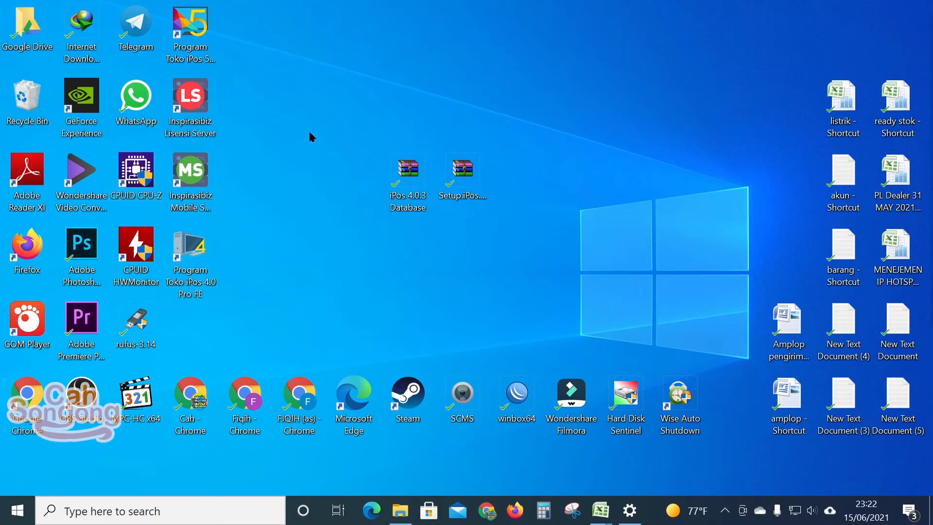
pyautogui.doubleClick(217, 62)
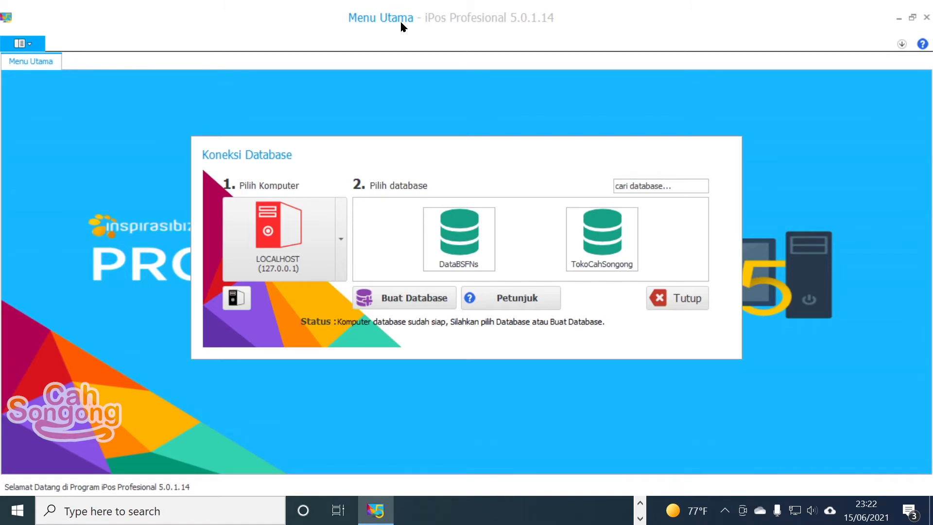
# Step: Open the TokoCahSongong database on localhost and log in as user admin with the password
pyautogui.click(618, 250)
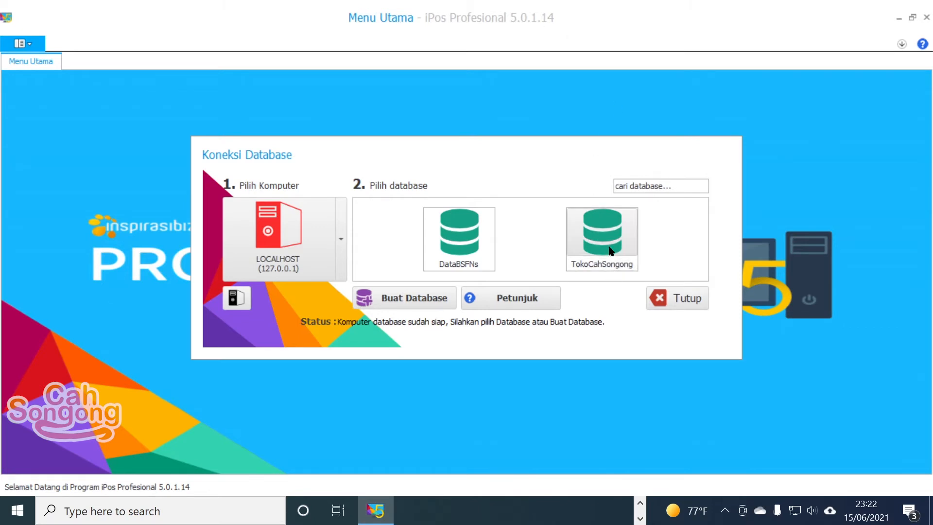
pyautogui.click(617, 247)
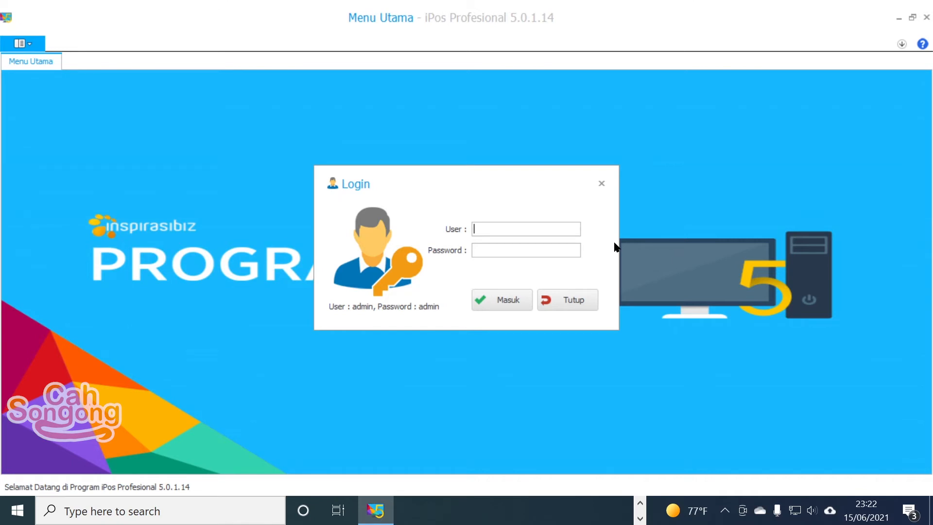
pyautogui.write('admin')
pyautogui.press('Tab')
pyautogui.write('admin')
pyautogui.press('Tab')
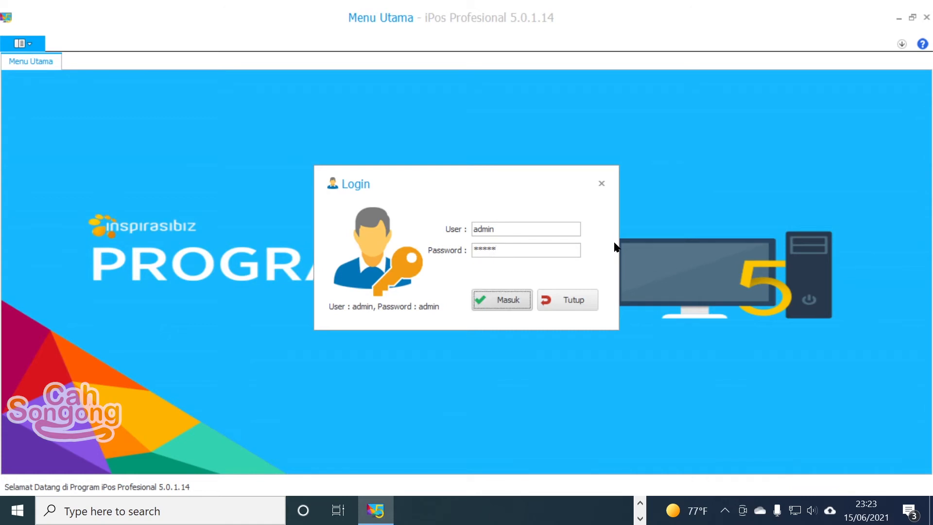
pyautogui.press('Return')
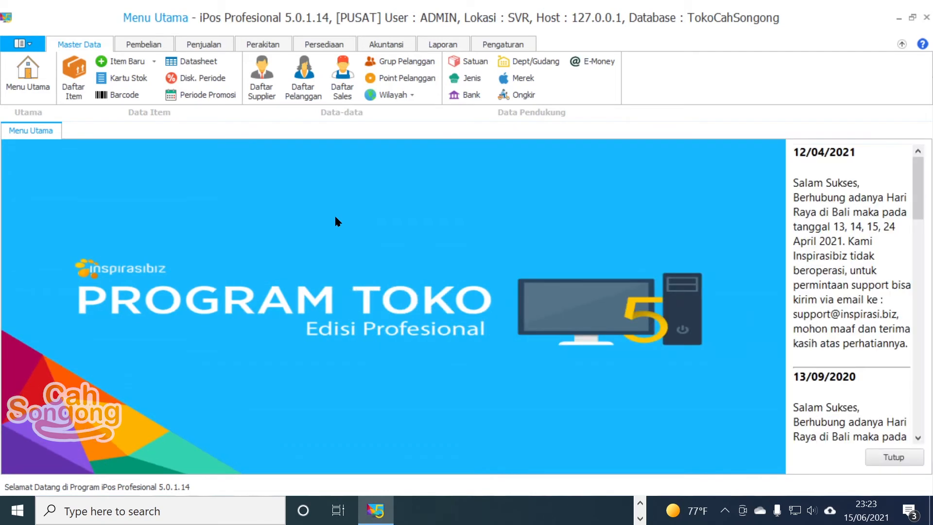
# Step: Confirm Daftar Item, Daftar Sales and Daftar Supplier are empty, then show the Pengaturan tools
pyautogui.click(75, 89)
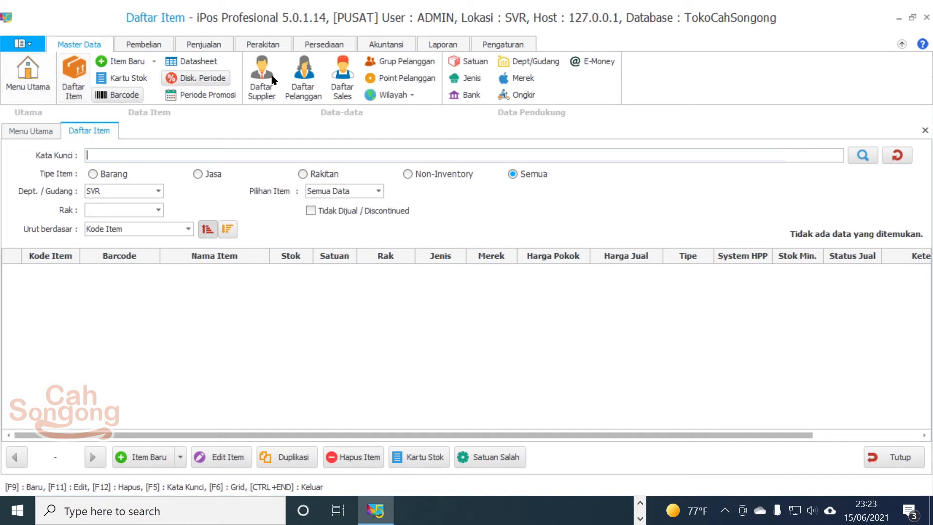
pyautogui.click(343, 86)
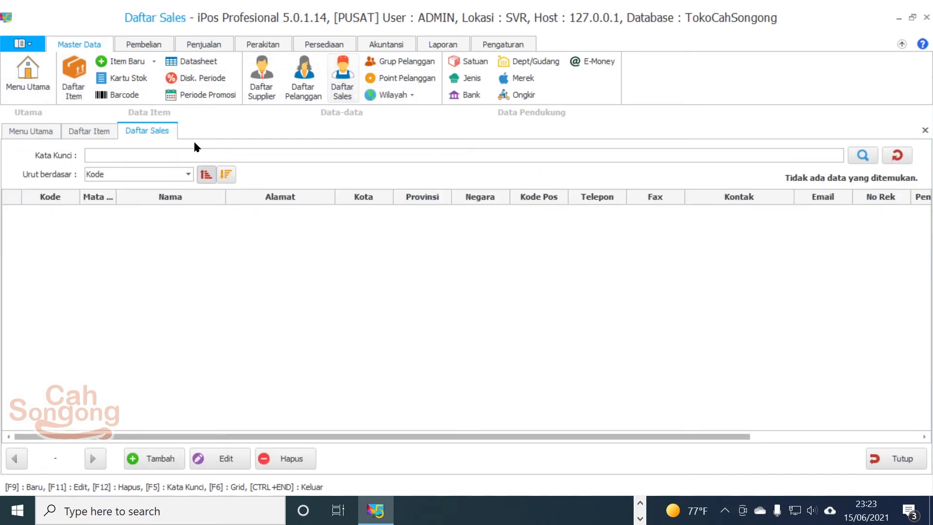
pyautogui.click(270, 91)
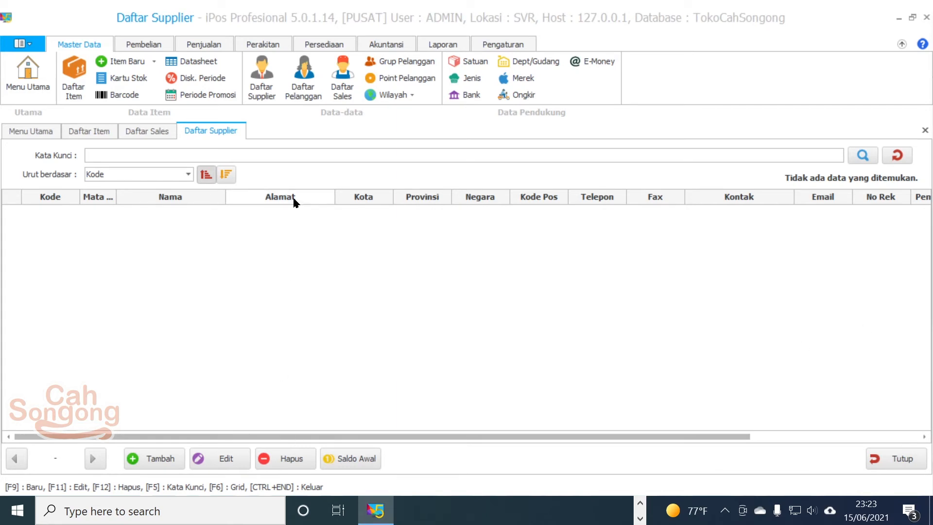
pyautogui.click(504, 43)
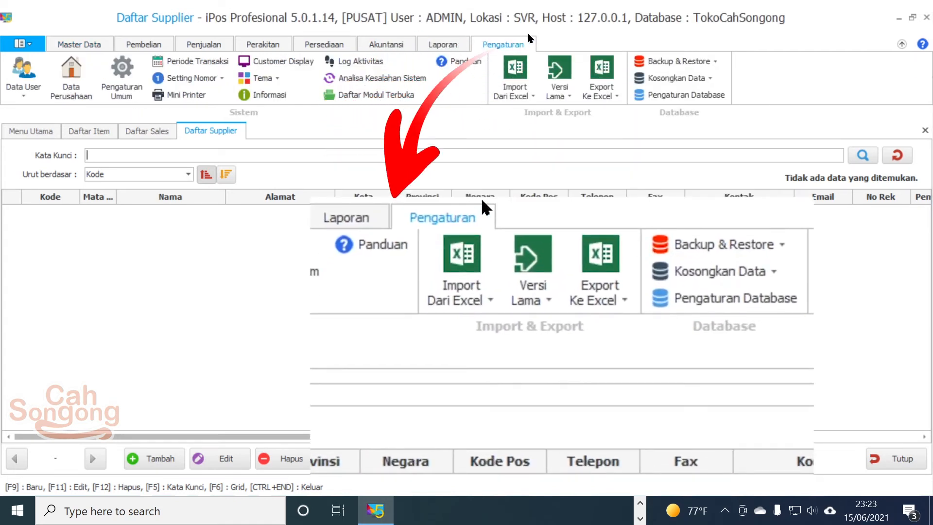
# Step: Choose Versi Lama > Dari iPos 4 to bring up the version 4.xx import dialog
pyautogui.click(566, 93)
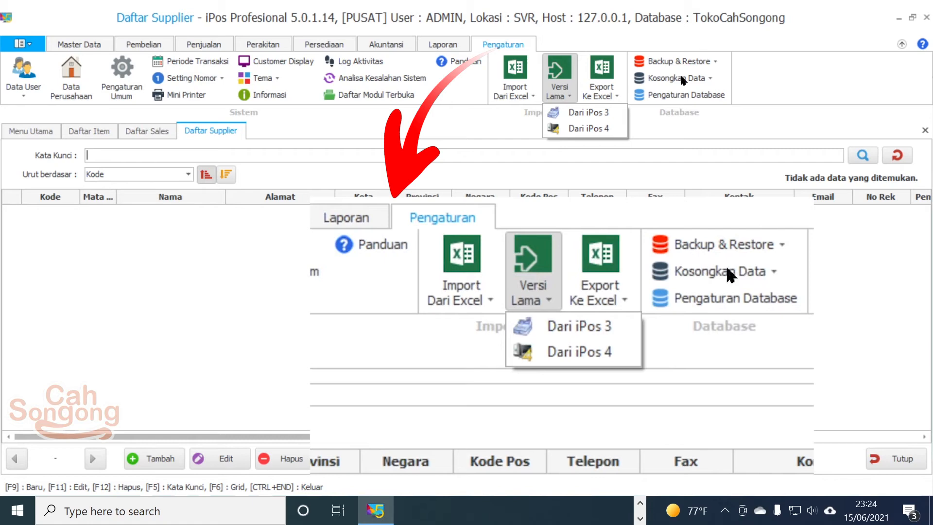
pyautogui.click(613, 131)
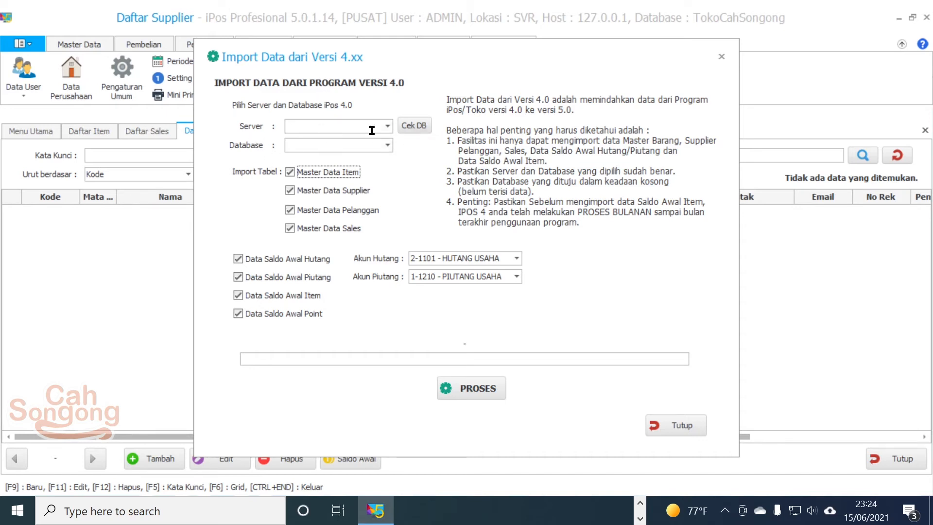
# Step: Run Cek DB, then select server 127.0.0.1 and source database mauKeIPOS5
pyautogui.click(412, 129)
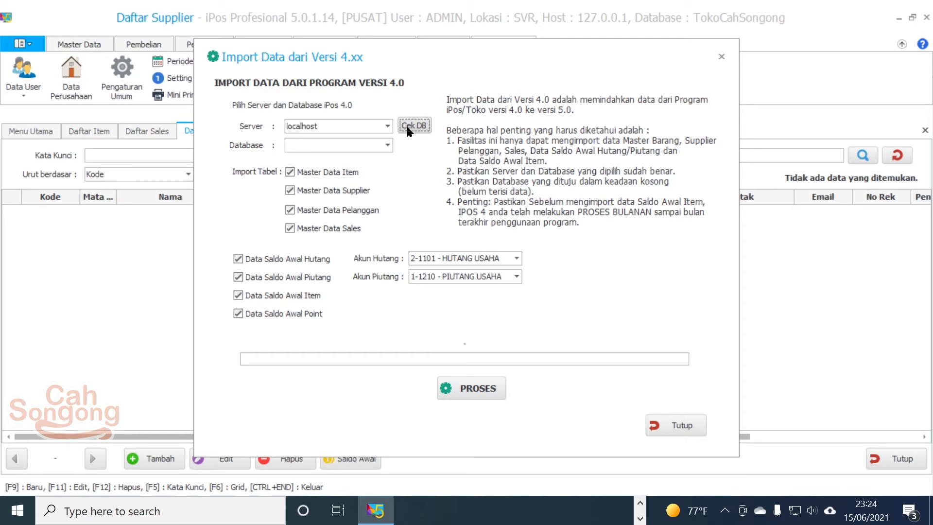
pyautogui.click(387, 126)
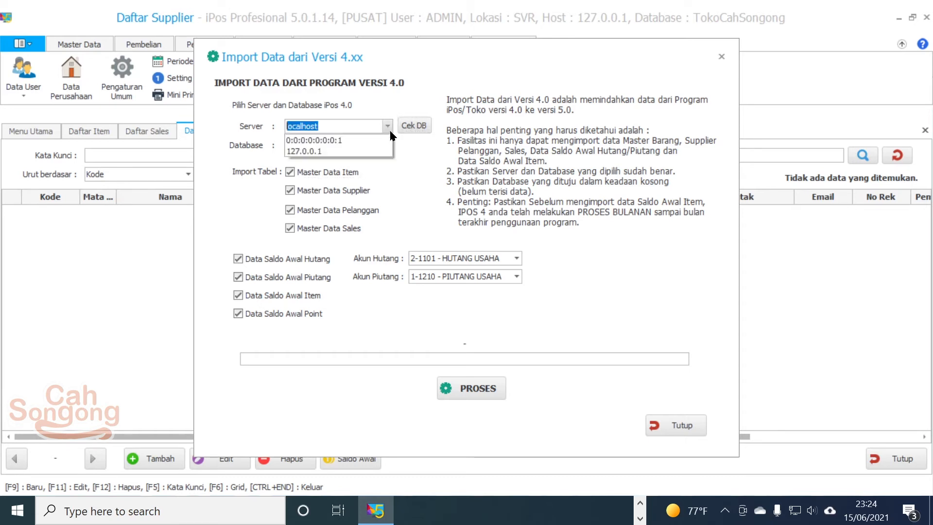
pyautogui.click(311, 152)
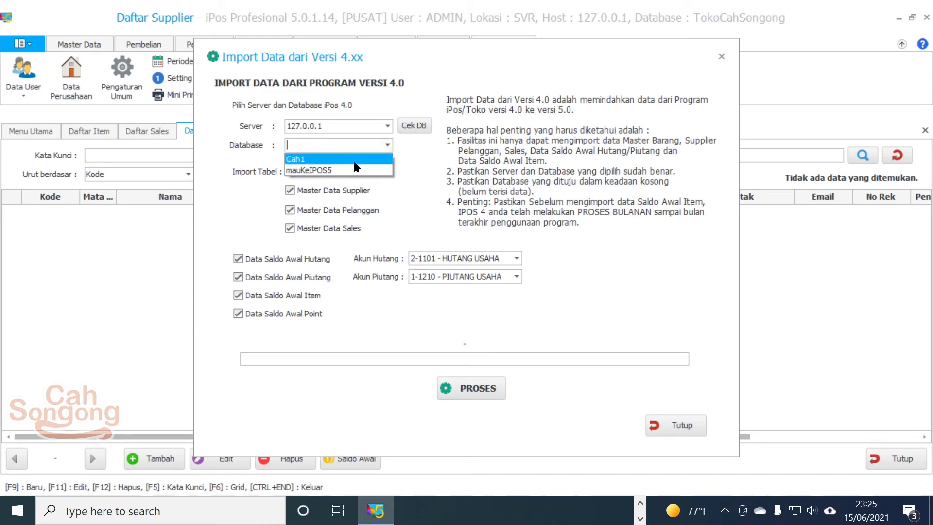
pyautogui.click(335, 170)
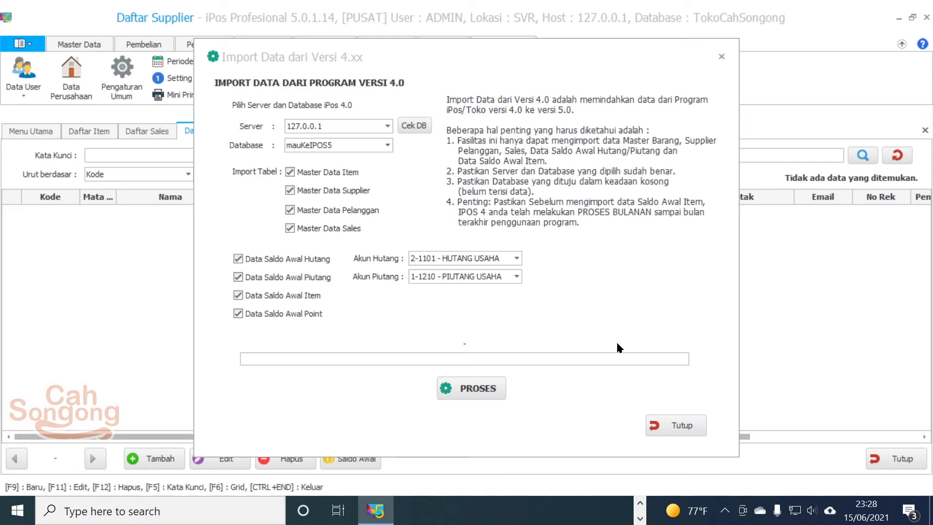
# Step: Keep Data Saldo Awal Point ticked, run PROSES to import everything, and confirm completion
pyautogui.click(239, 314)
pyautogui.click(238, 314)
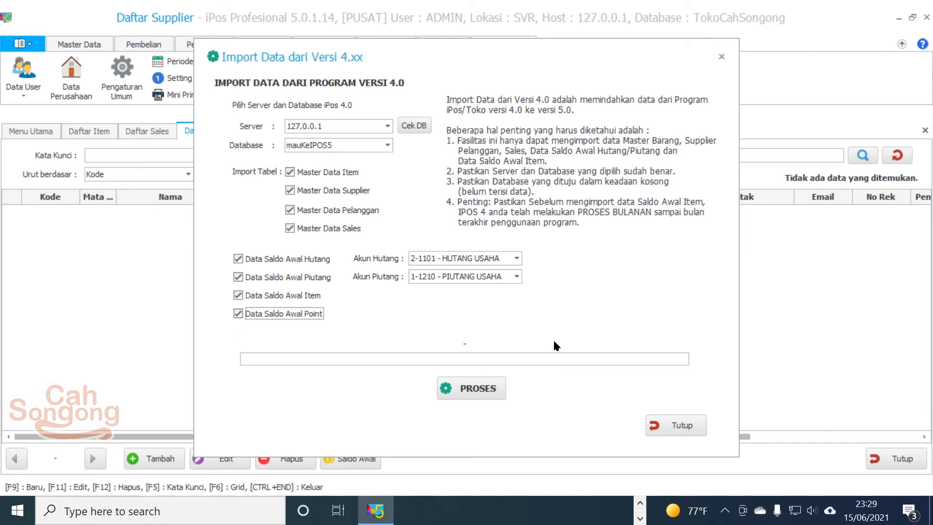
pyautogui.click(475, 387)
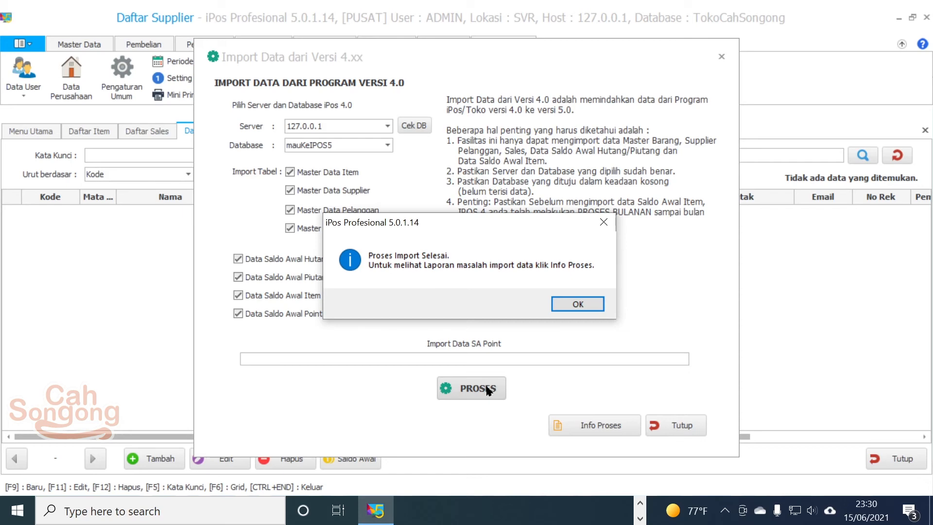
pyautogui.click(578, 306)
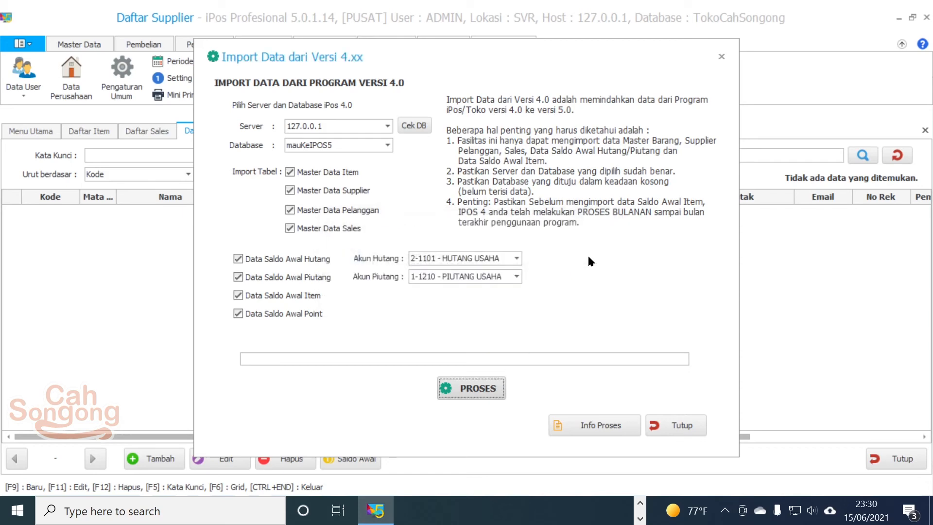
# Step: Review the duplicate-key error report for UMUM, PCS, DUS and PAK, then close it and the import window
pyautogui.click(605, 430)
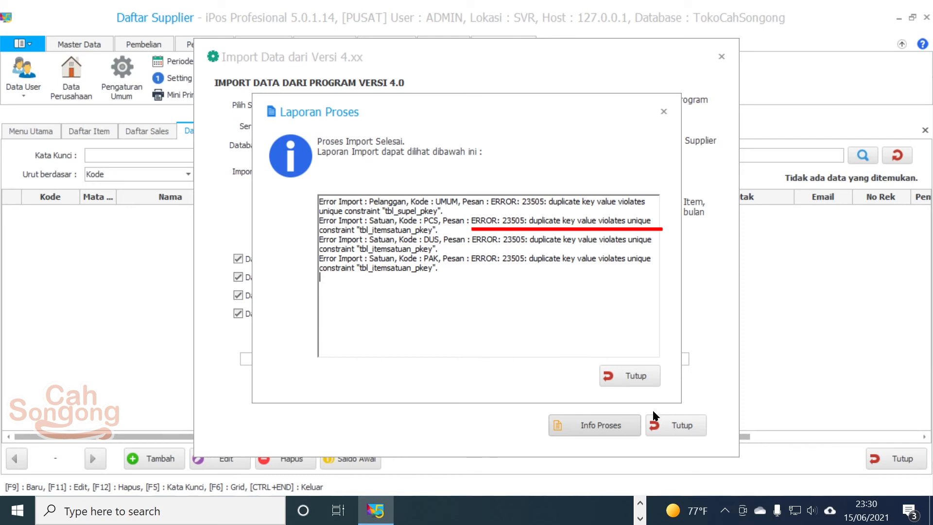
pyautogui.click(637, 372)
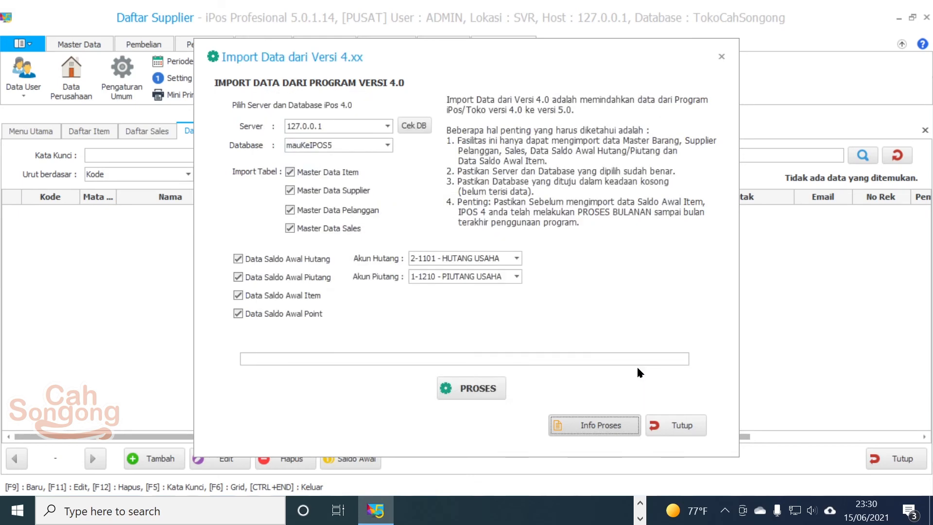
pyautogui.click(673, 424)
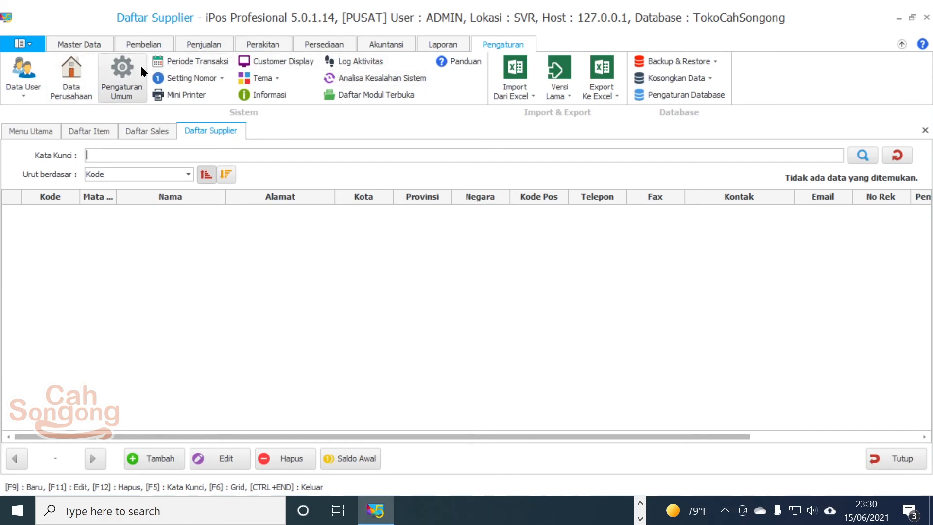
# Step: Review Satuan Item units and the imported Daftar Item, check Daftar Sales is empty, then close iPos
pyautogui.click(80, 45)
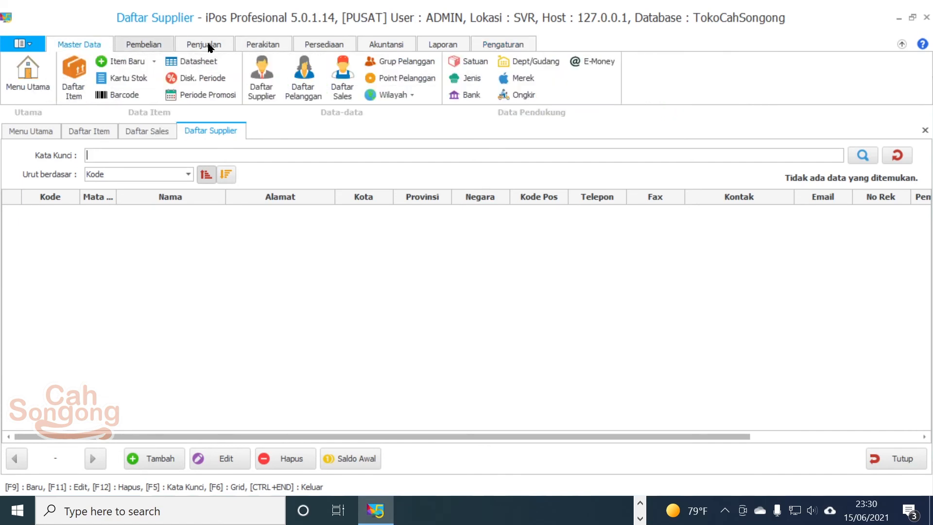
pyautogui.click(485, 68)
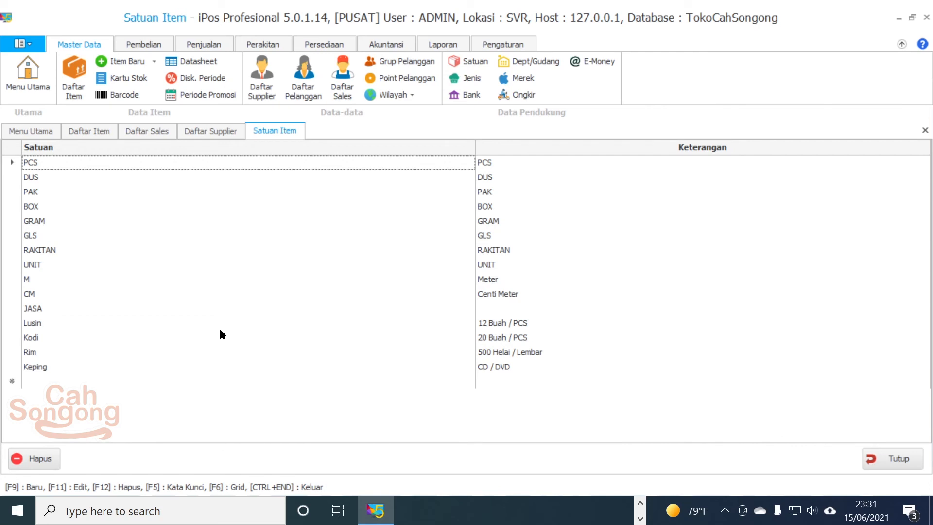
pyautogui.click(77, 75)
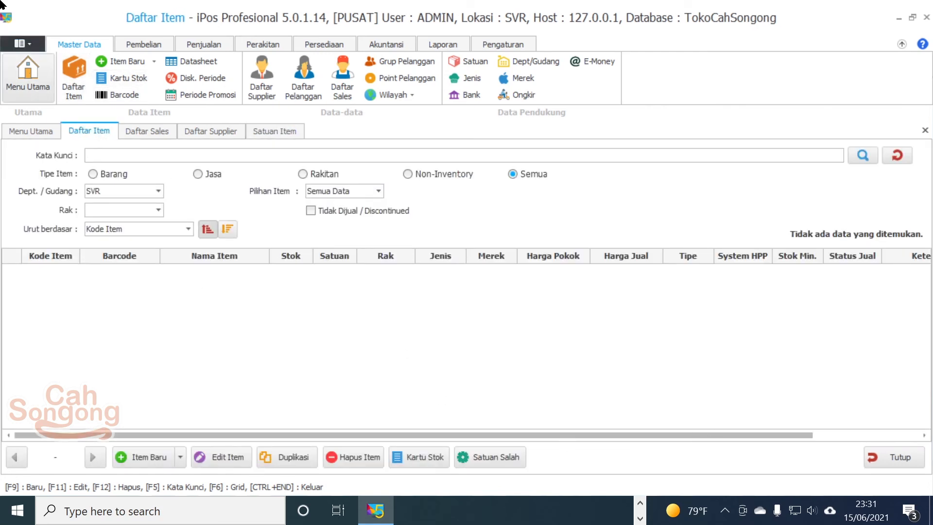
pyautogui.click(57, 134)
pyautogui.click(72, 130)
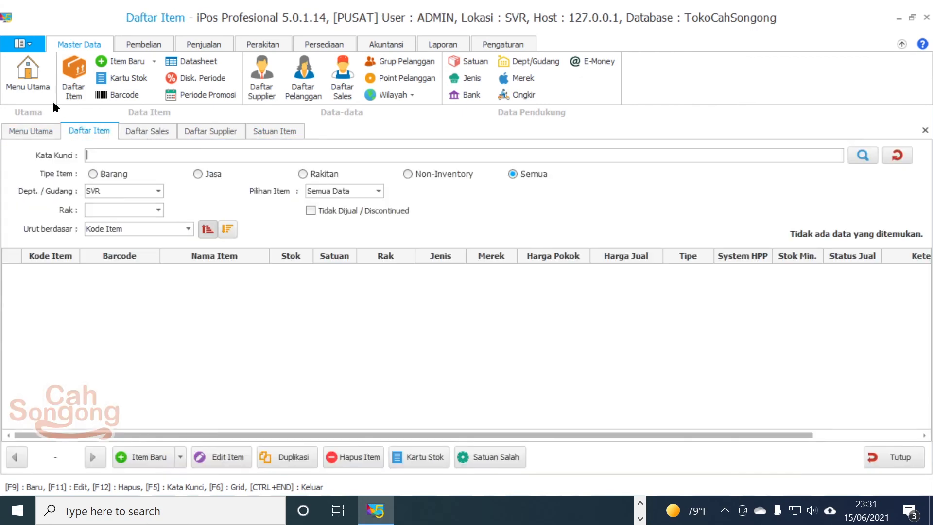
pyautogui.click(146, 132)
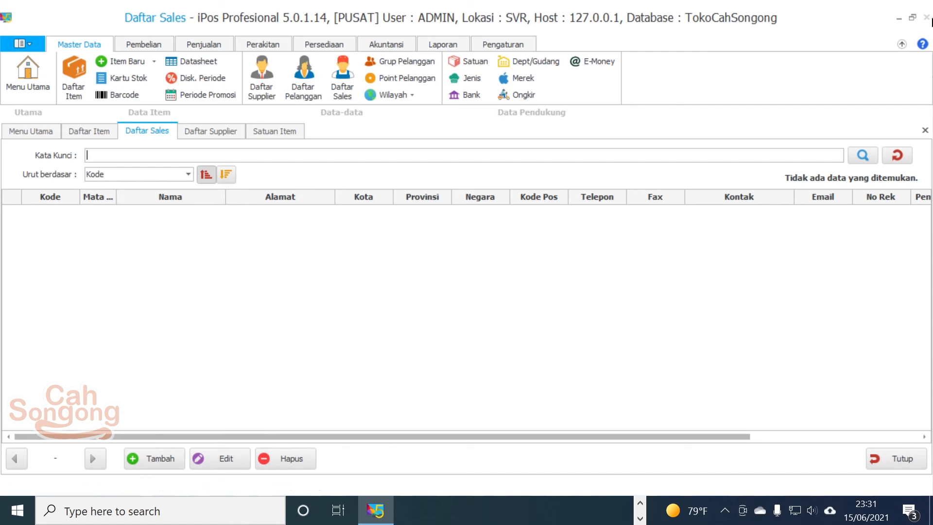
pyautogui.click(926, 18)
# Step: Refresh the desktop, relaunch iPos 5.0 Profesional and log in to TokoCahSongong with the administrator account
pyautogui.rightClick(281, 112)
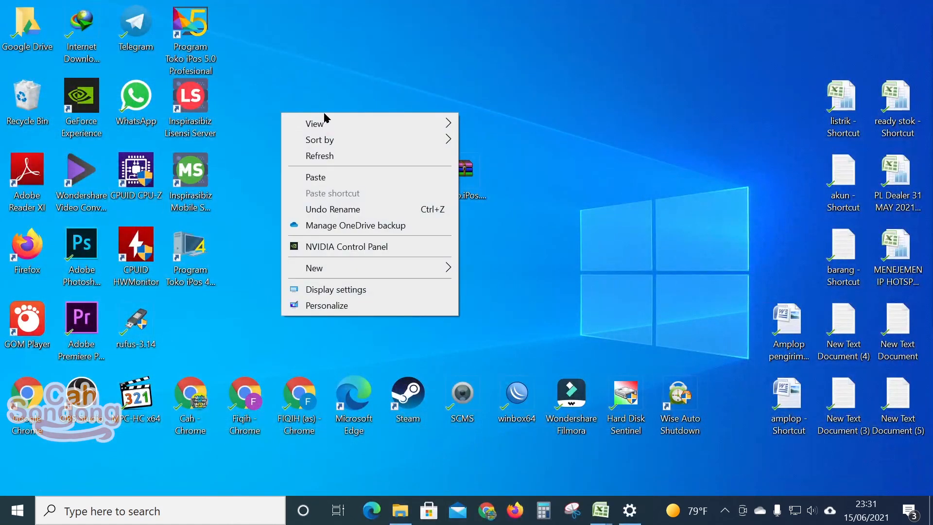
pyautogui.click(331, 155)
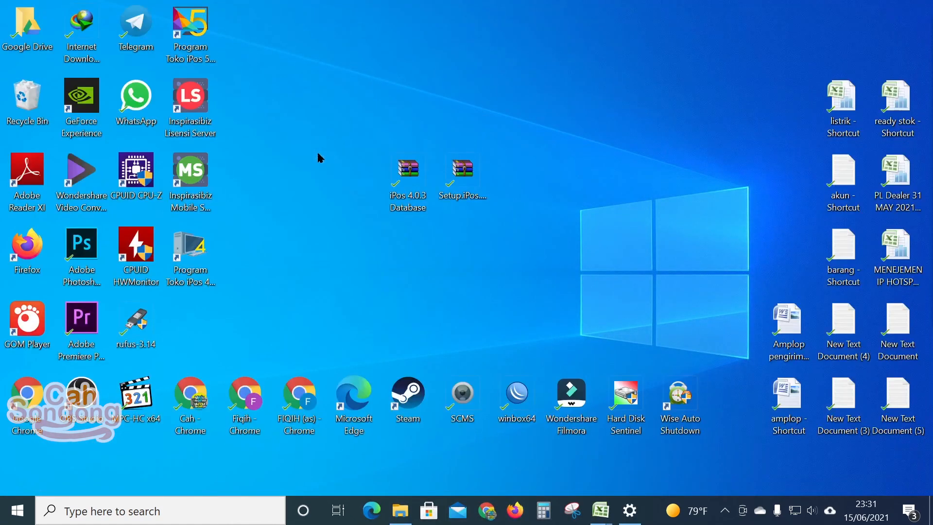
pyautogui.doubleClick(195, 33)
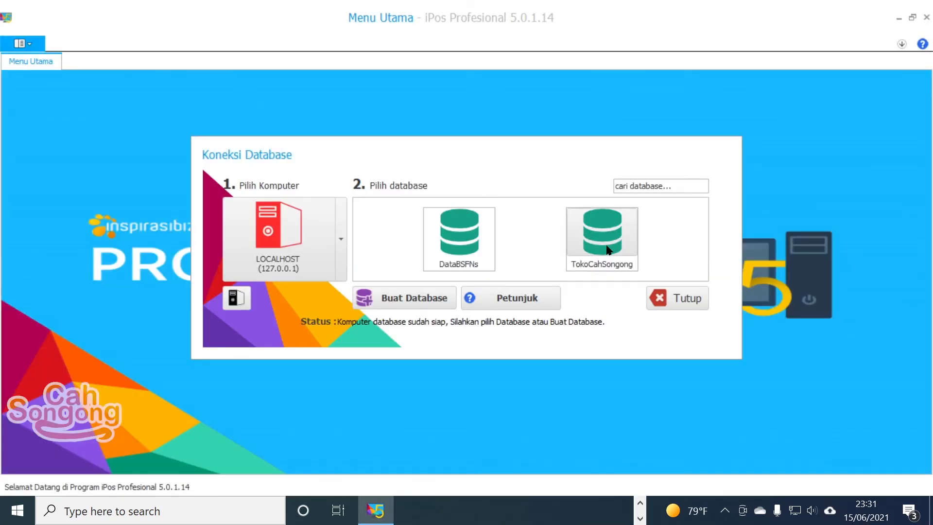
pyautogui.doubleClick(608, 249)
pyautogui.write('admin')
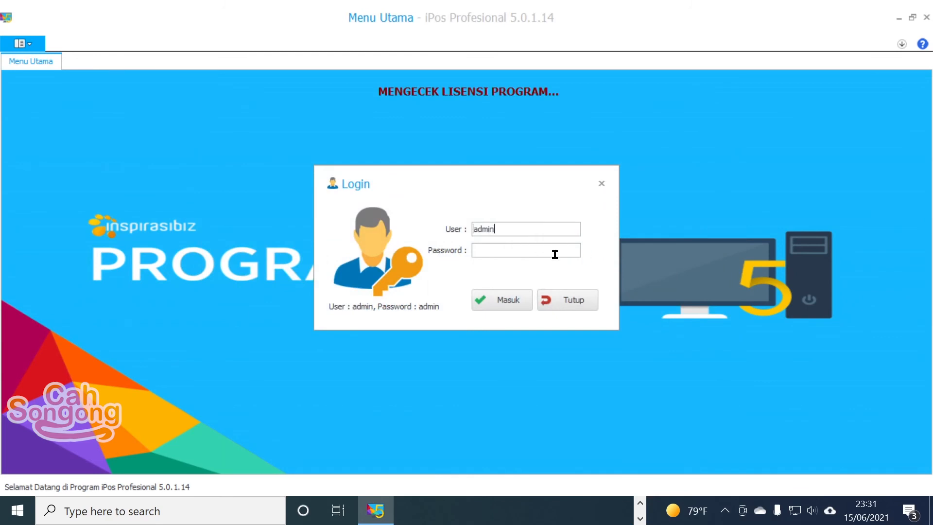
pyautogui.press('Tab')
pyautogui.write('admin')
pyautogui.press('Return')
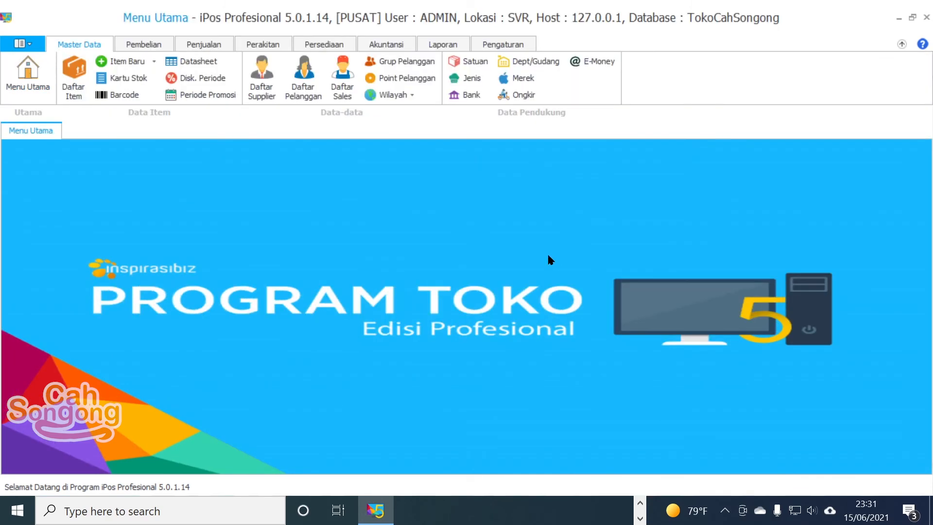
# Step: Open Daftar Item, sort the items by Stok in reverse order, and select Keyboard Protectiv Filem
pyautogui.click(72, 86)
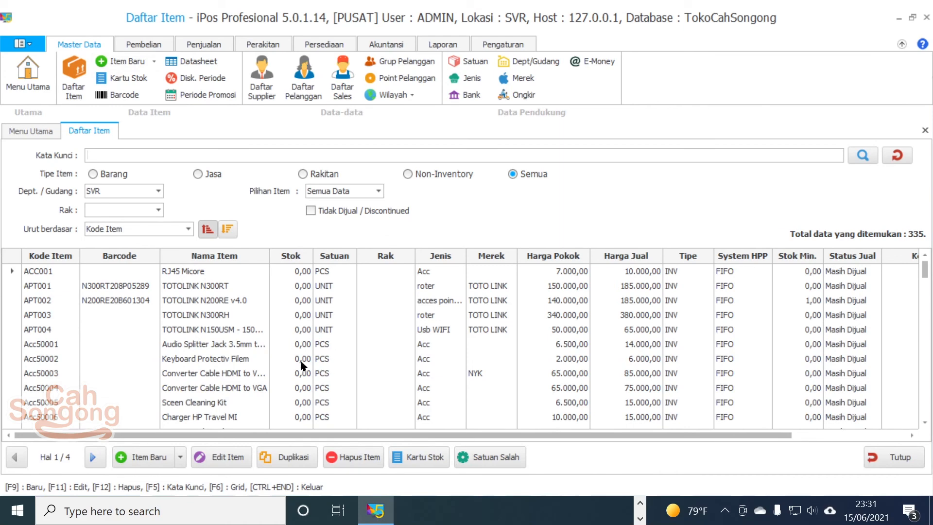
pyautogui.scroll(-4, 301, 361)
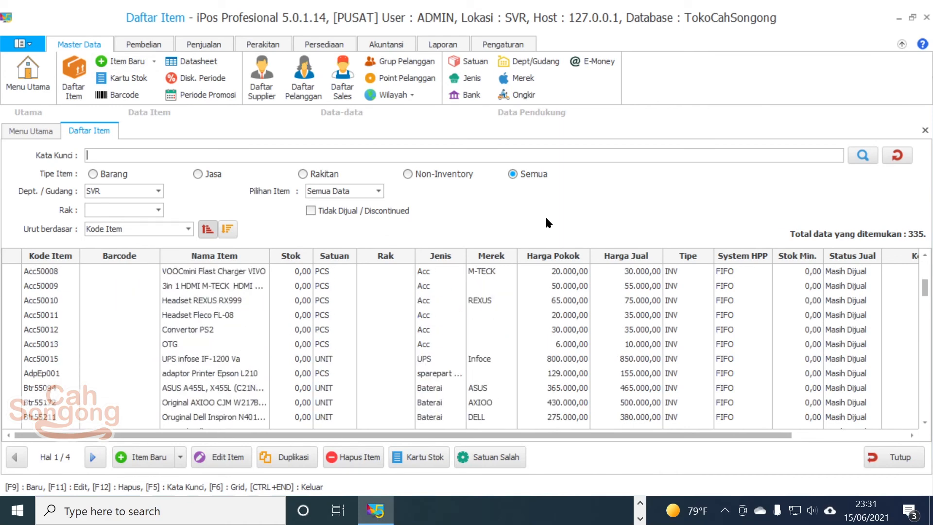
pyautogui.scroll(-15, 338, 307)
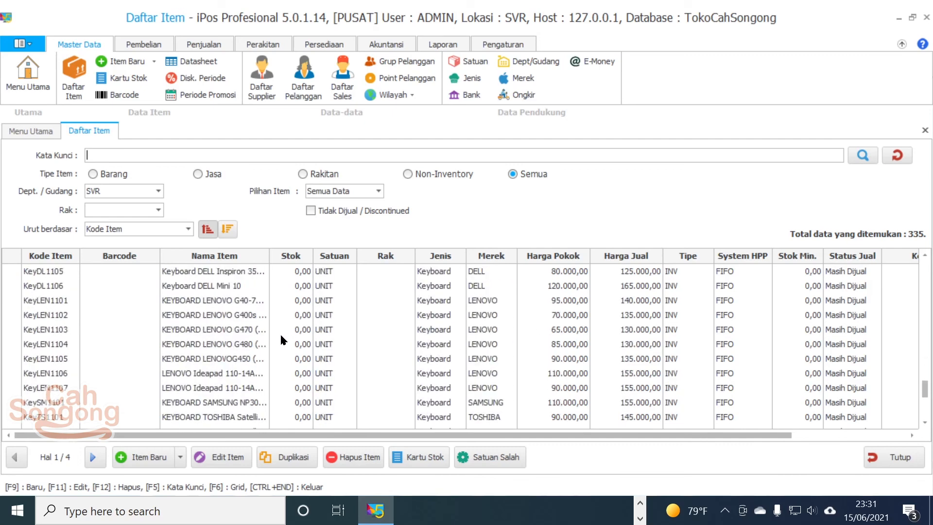
pyautogui.click(290, 256)
pyautogui.click(291, 256)
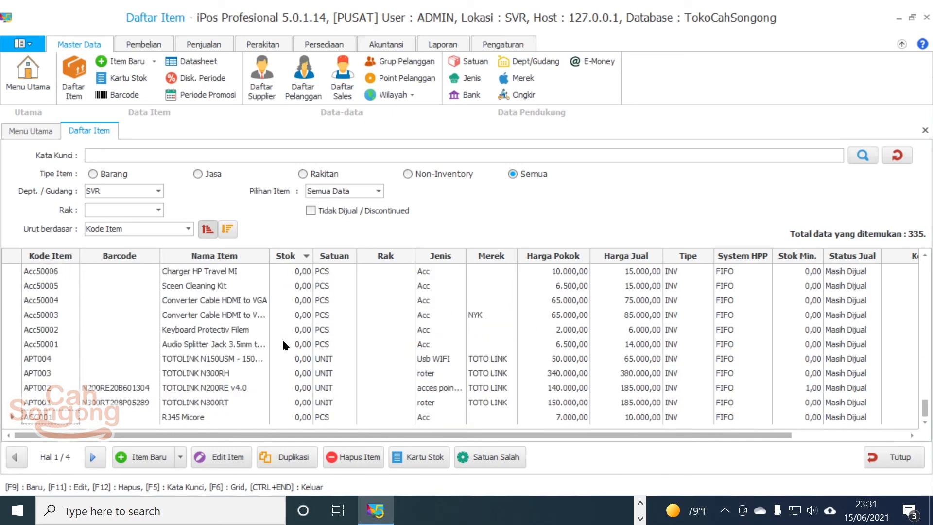
pyautogui.click(380, 331)
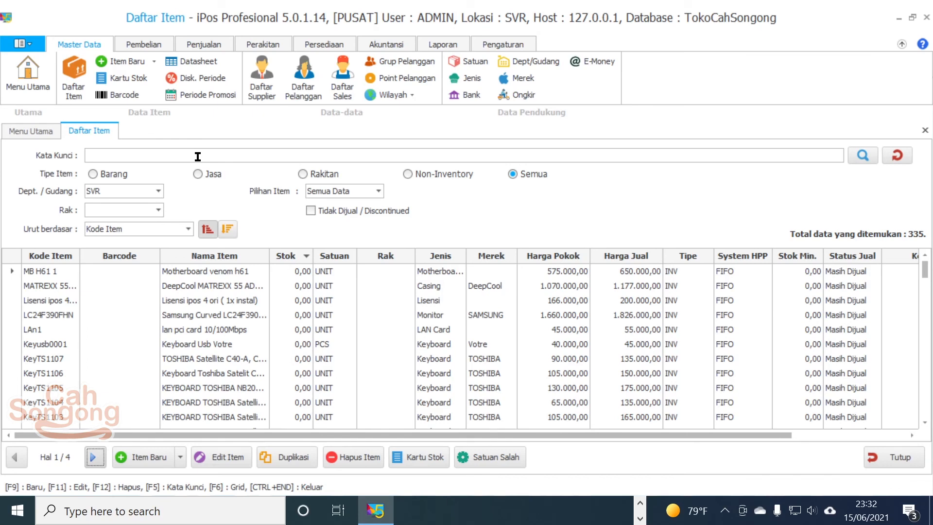
# Step: Review the supplier, customer and salesperson lists, then the Merek list with brands like INDO, NESTLE and ACER
pyautogui.click(259, 100)
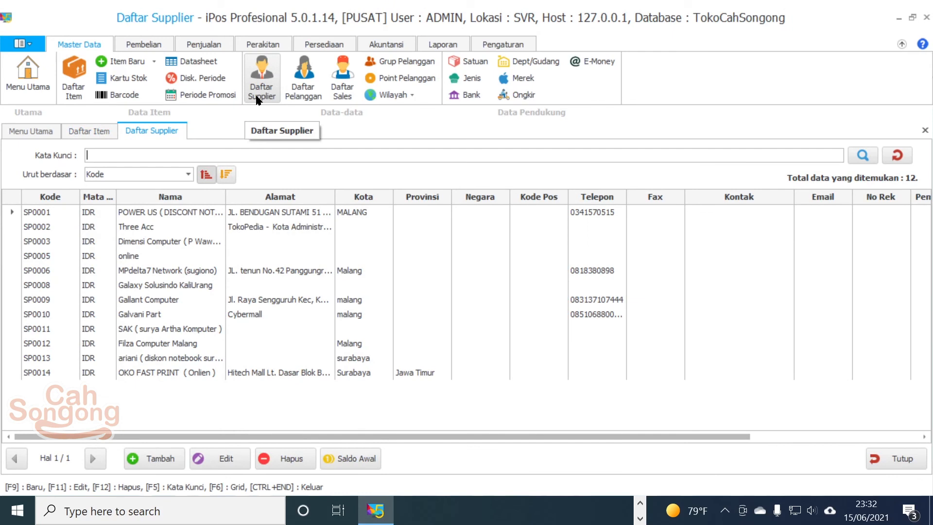
pyautogui.click(316, 84)
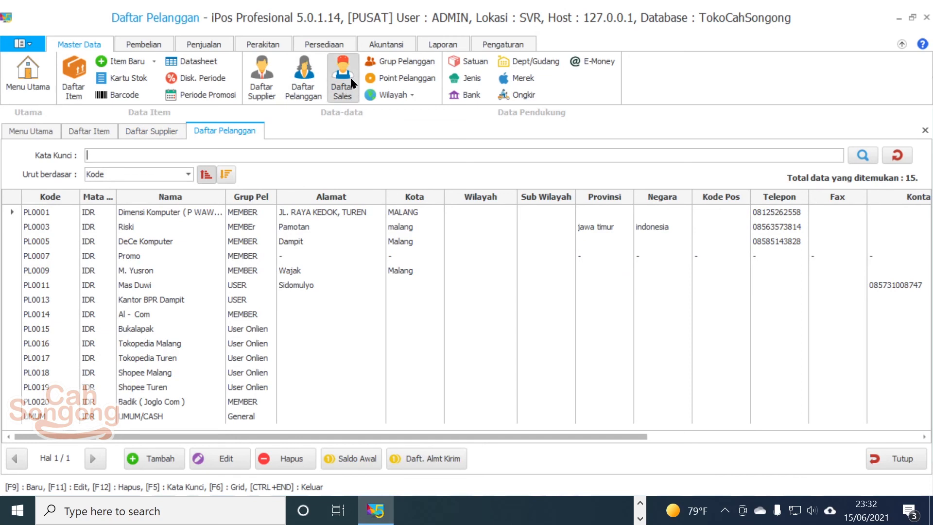
pyautogui.click(350, 77)
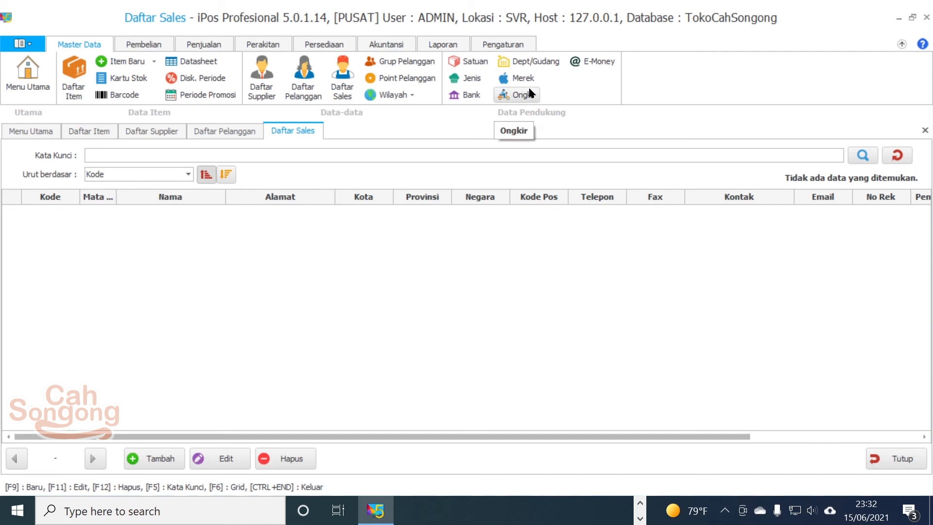
pyautogui.click(518, 79)
pyautogui.scroll(-10, 234, 216)
pyautogui.scroll(-3, 196, 231)
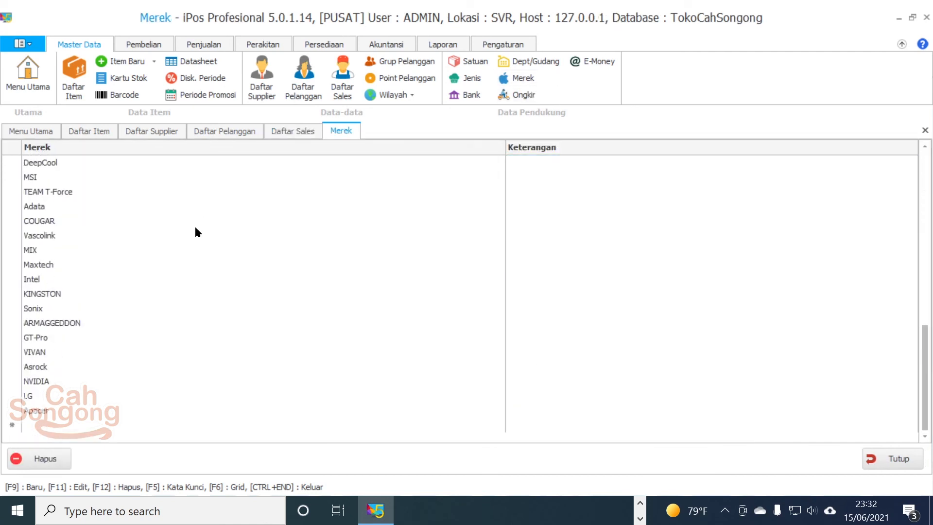
pyautogui.scroll(11, 196, 243)
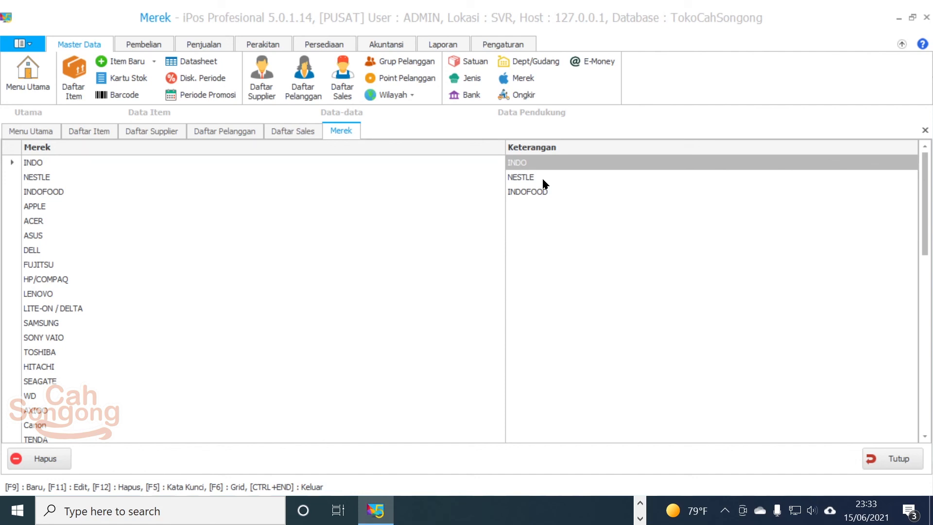
pyautogui.click(386, 43)
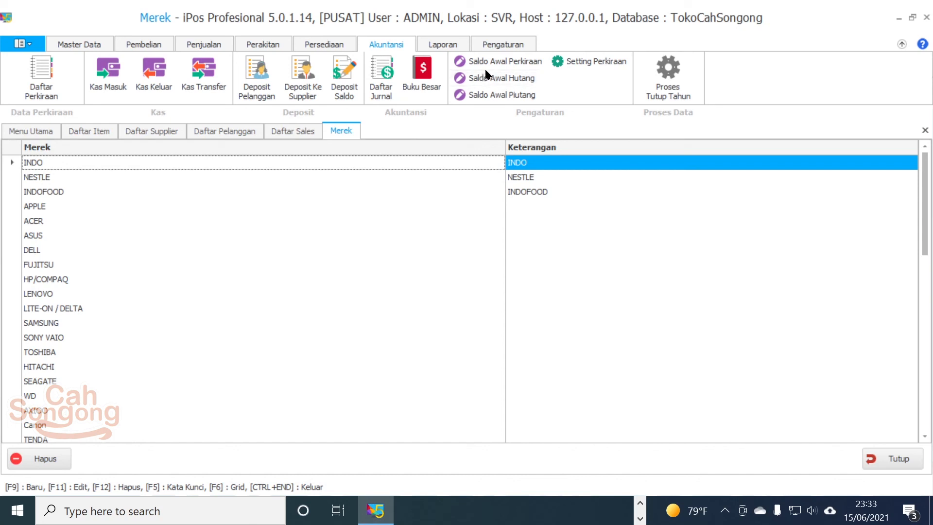
# Step: In Saldo Awal Perkiraan, run both opening-balance checks: assets 22.792.480,00, liabilities and equity 2.898.000,00 (HUTANG USAHA)
pyautogui.click(500, 64)
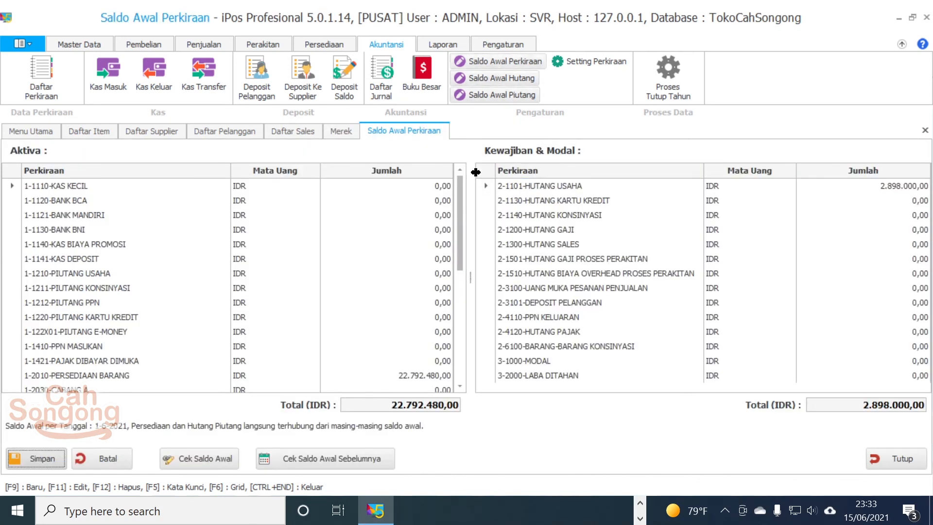
pyautogui.moveTo(461, 238); pyautogui.dragTo(465, 358)
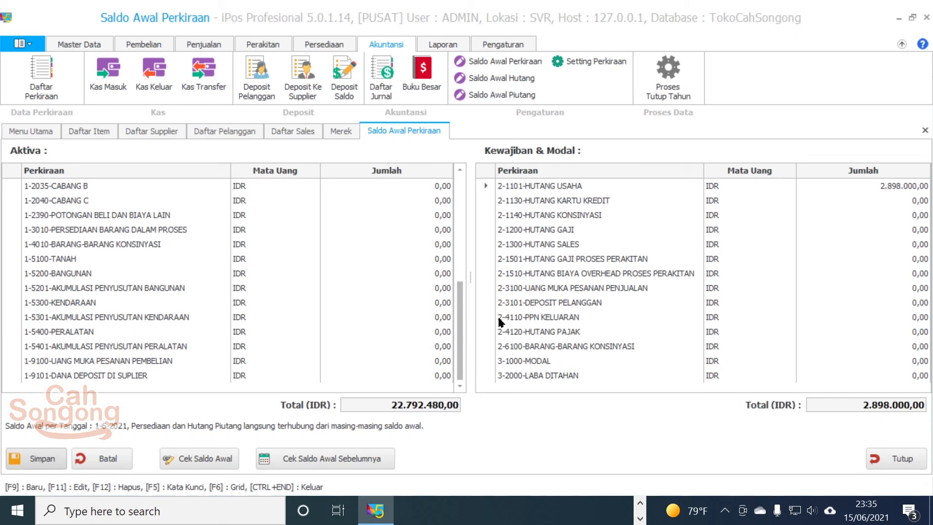
pyautogui.moveTo(459, 323); pyautogui.dragTo(464, 182)
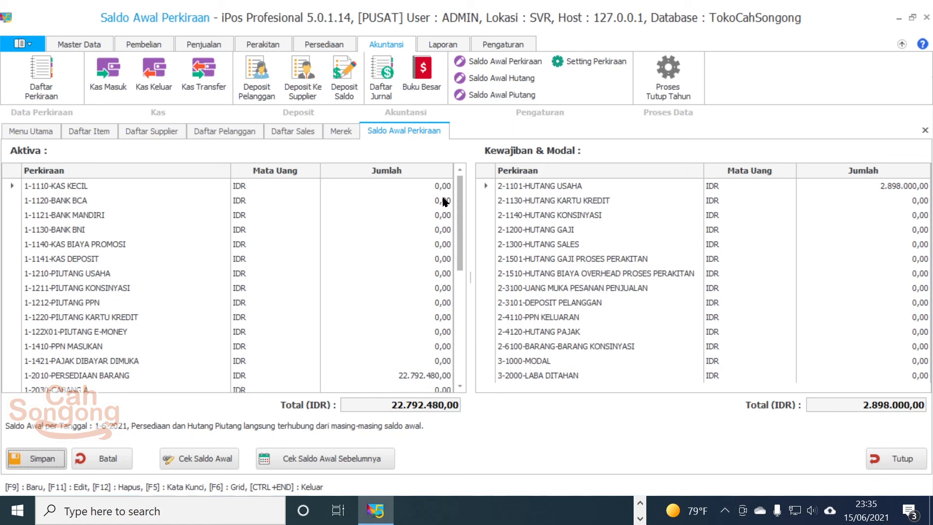
pyautogui.click(301, 458)
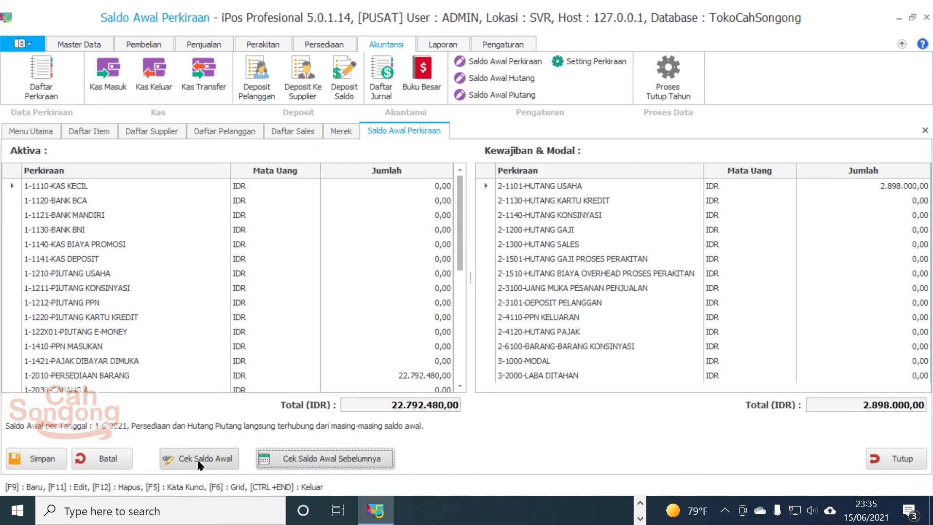
pyautogui.click(198, 465)
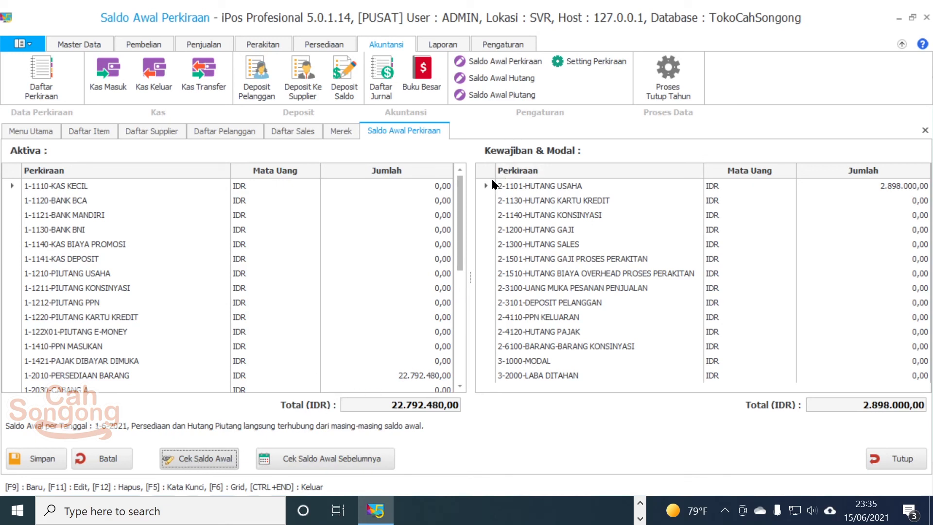
pyautogui.moveTo(461, 211)
pyautogui.mouseDown()
pyautogui.moveTo(461, 358)
pyautogui.moveTo(459, 210)
pyautogui.mouseUp()
pyautogui.scroll(-5, 766, 336)
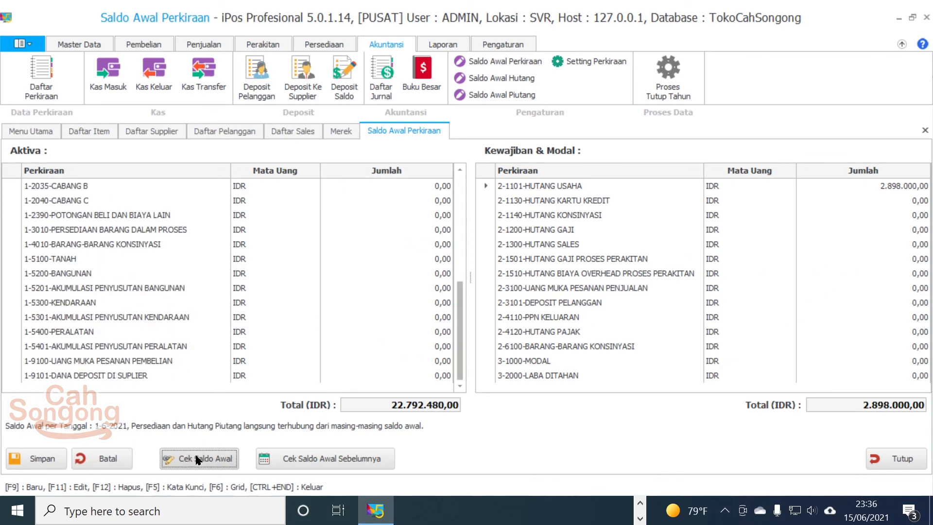
pyautogui.scroll(4, 395, 320)
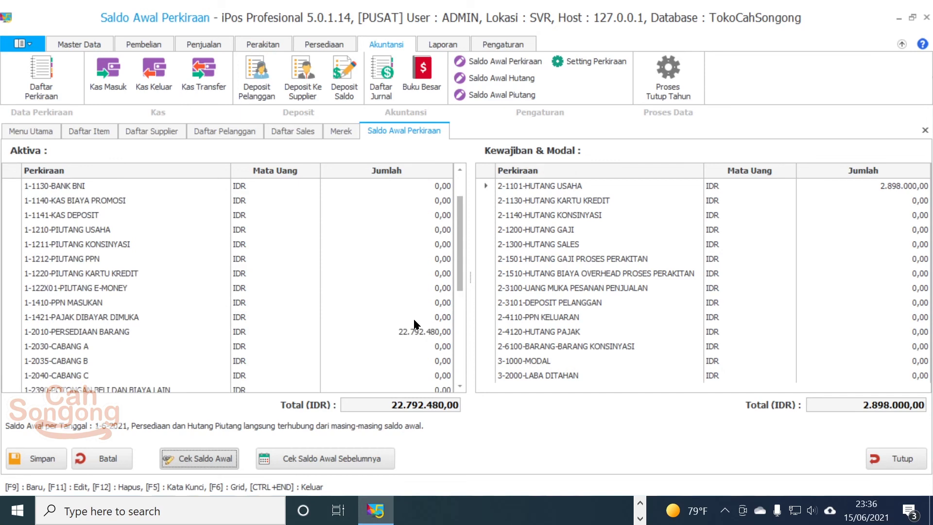